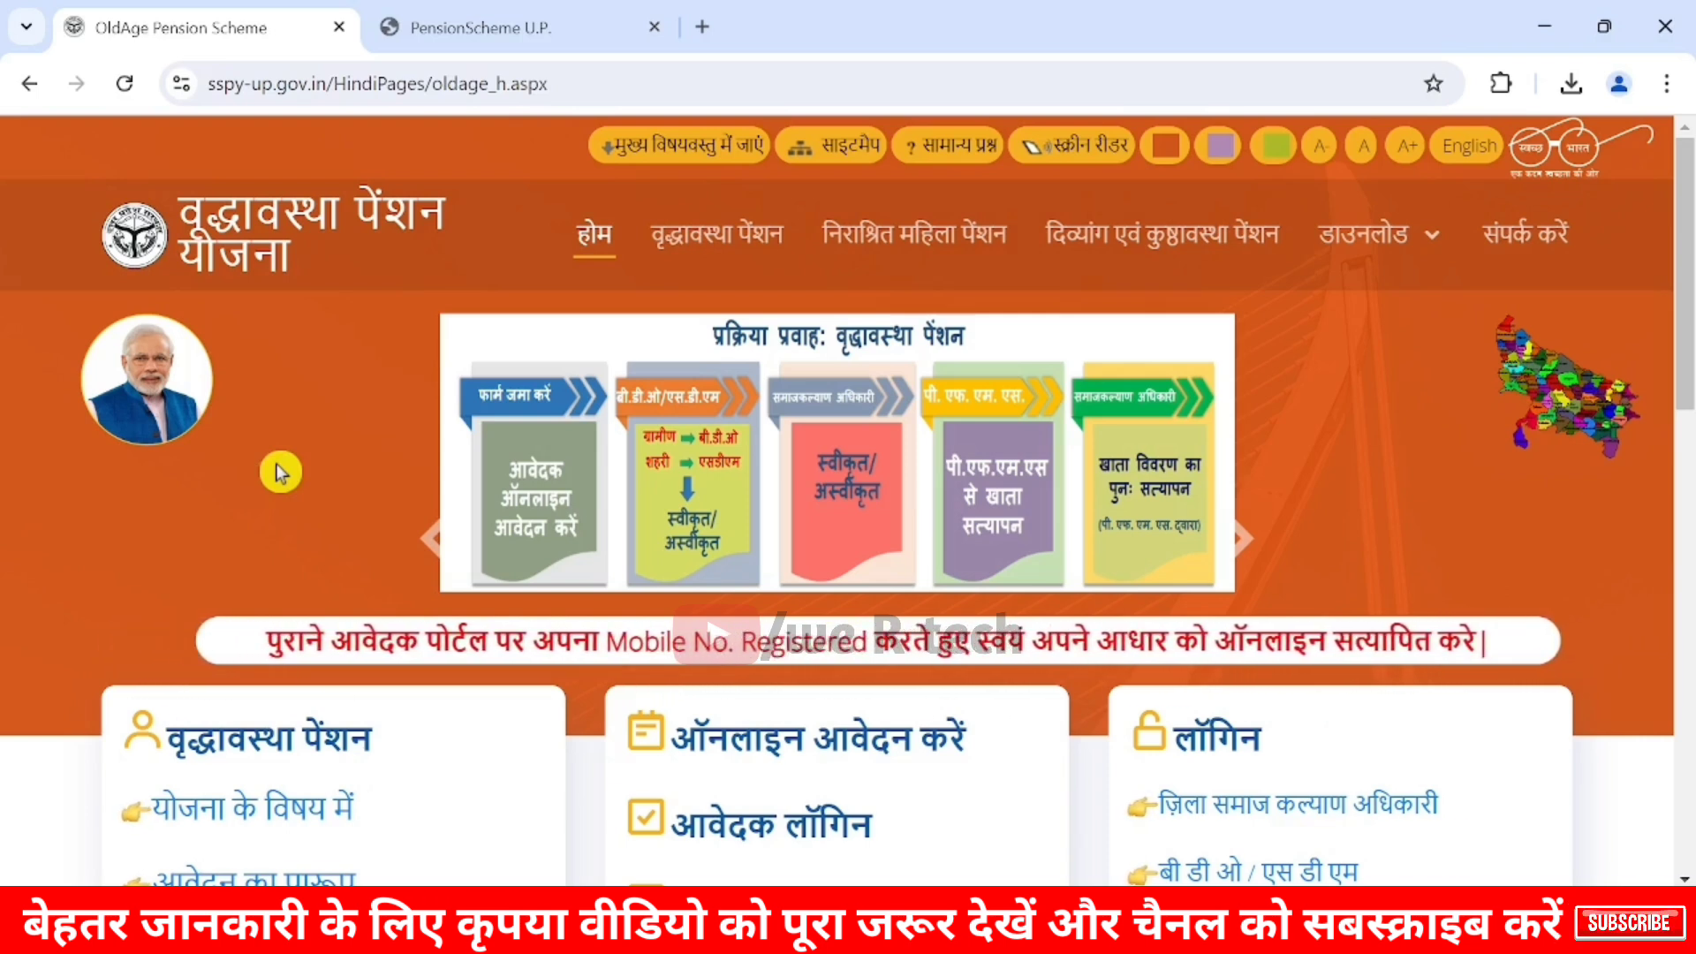
left_click_drag(299, 84, 328, 84)
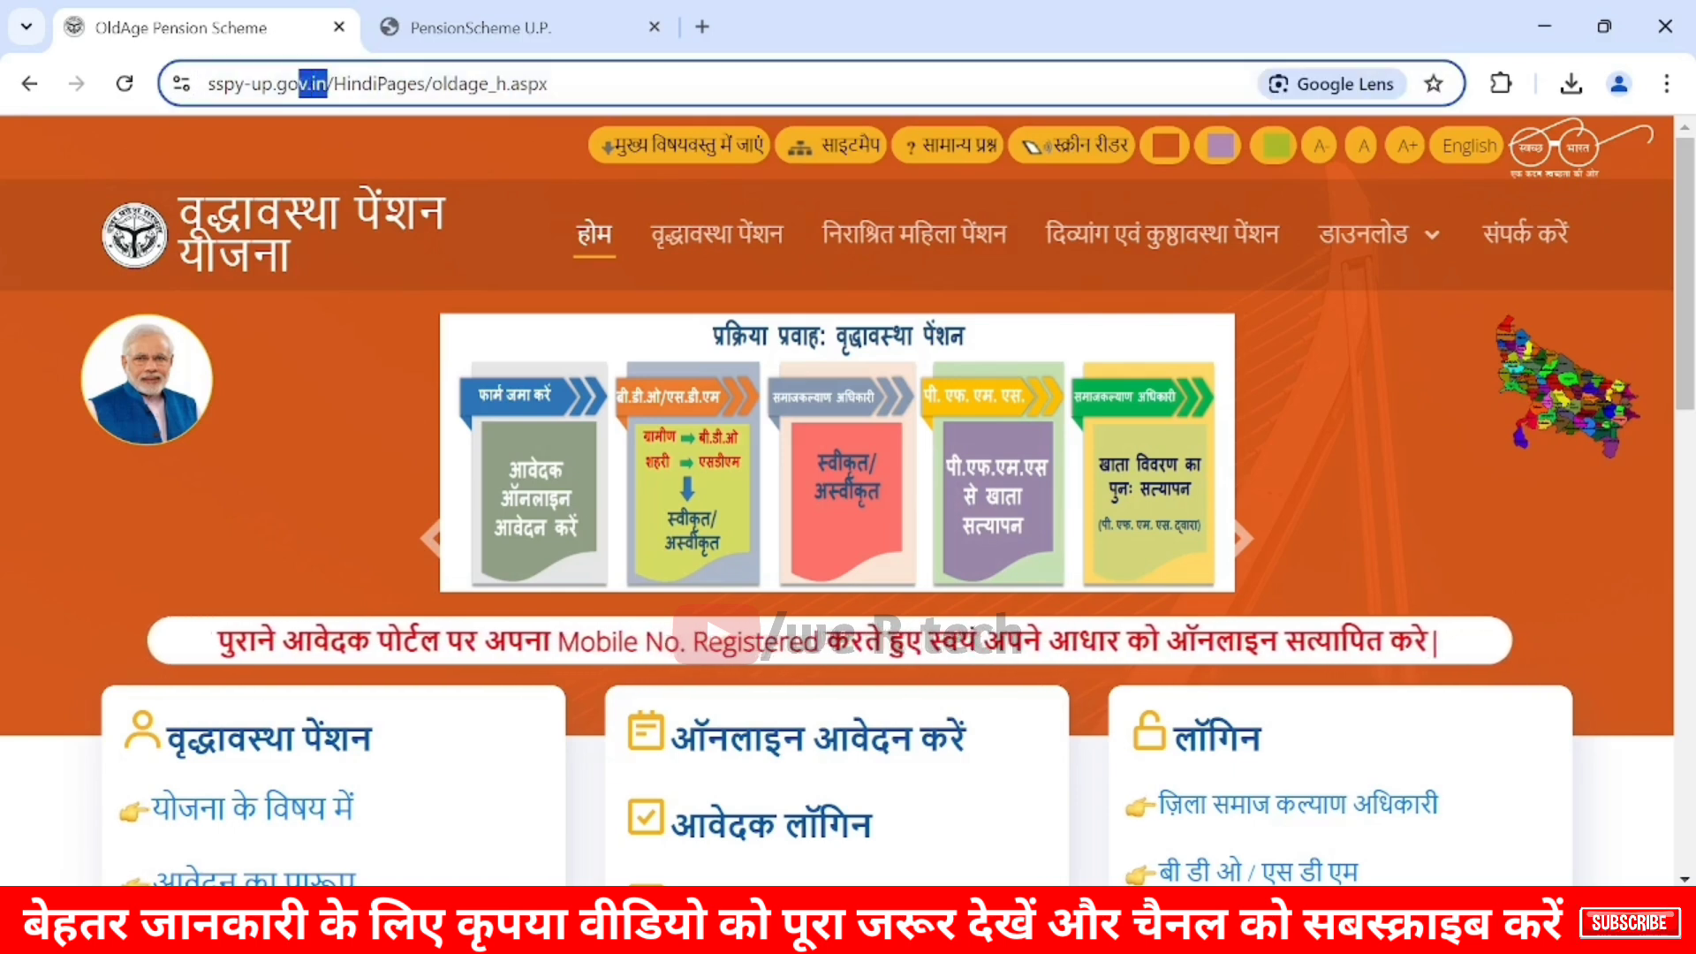
left_click_drag(205, 76, 189, 83)
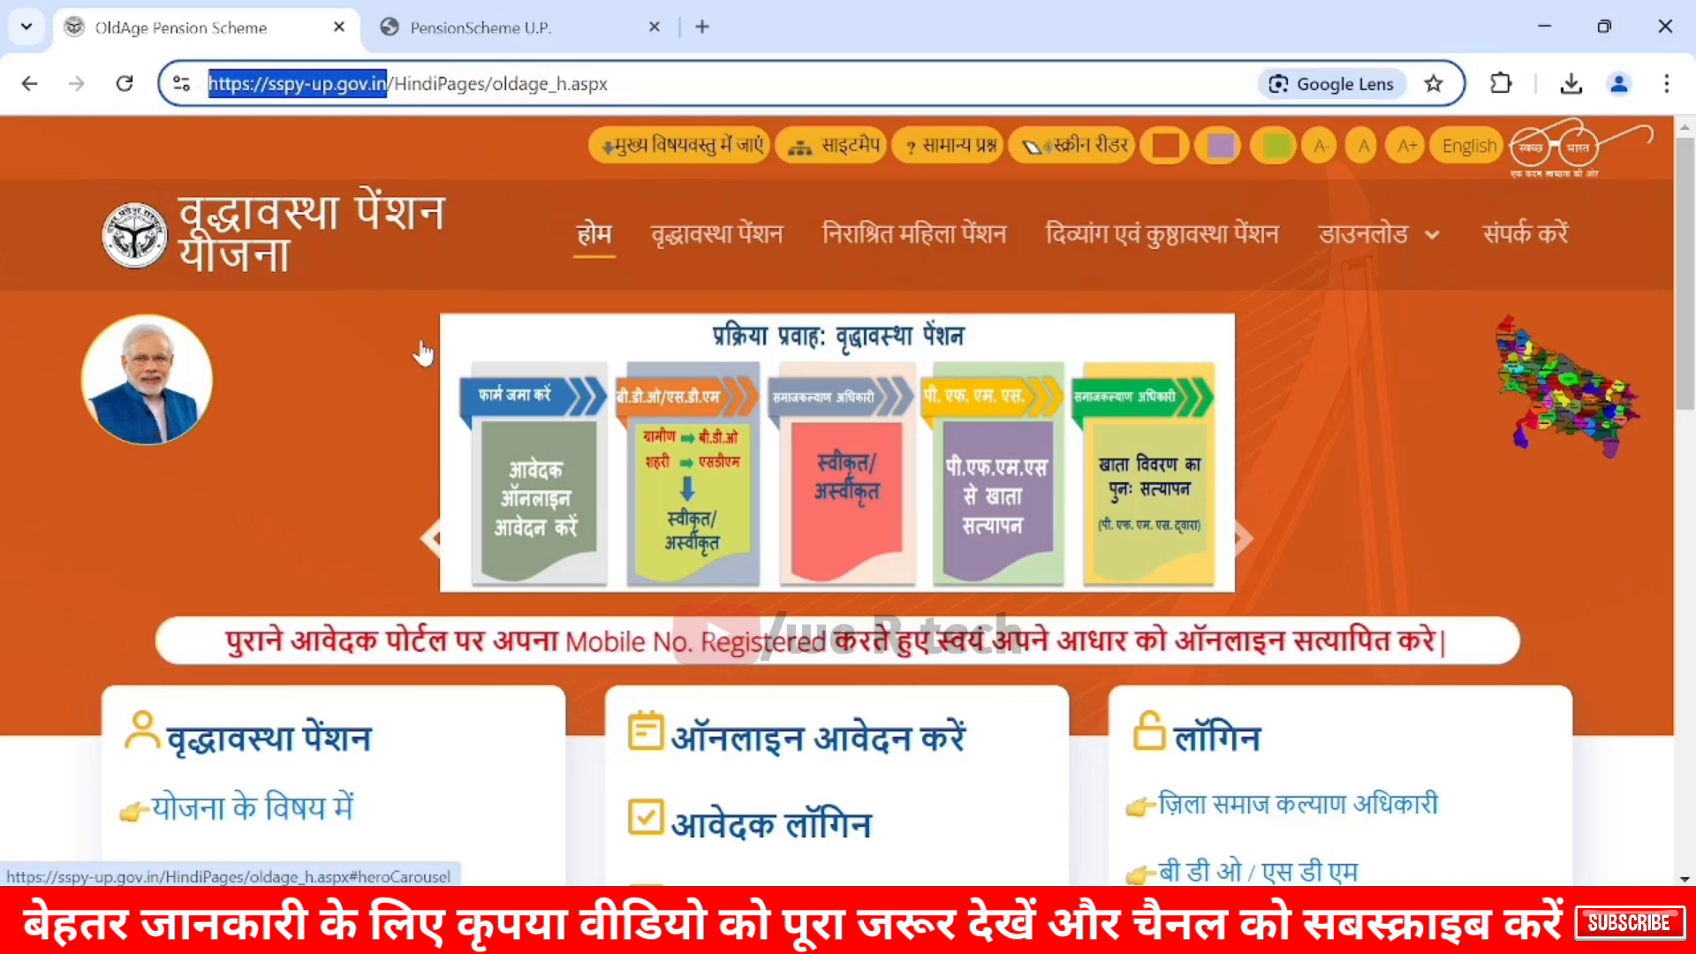
left_click_drag(1685, 353, 1688, 297)
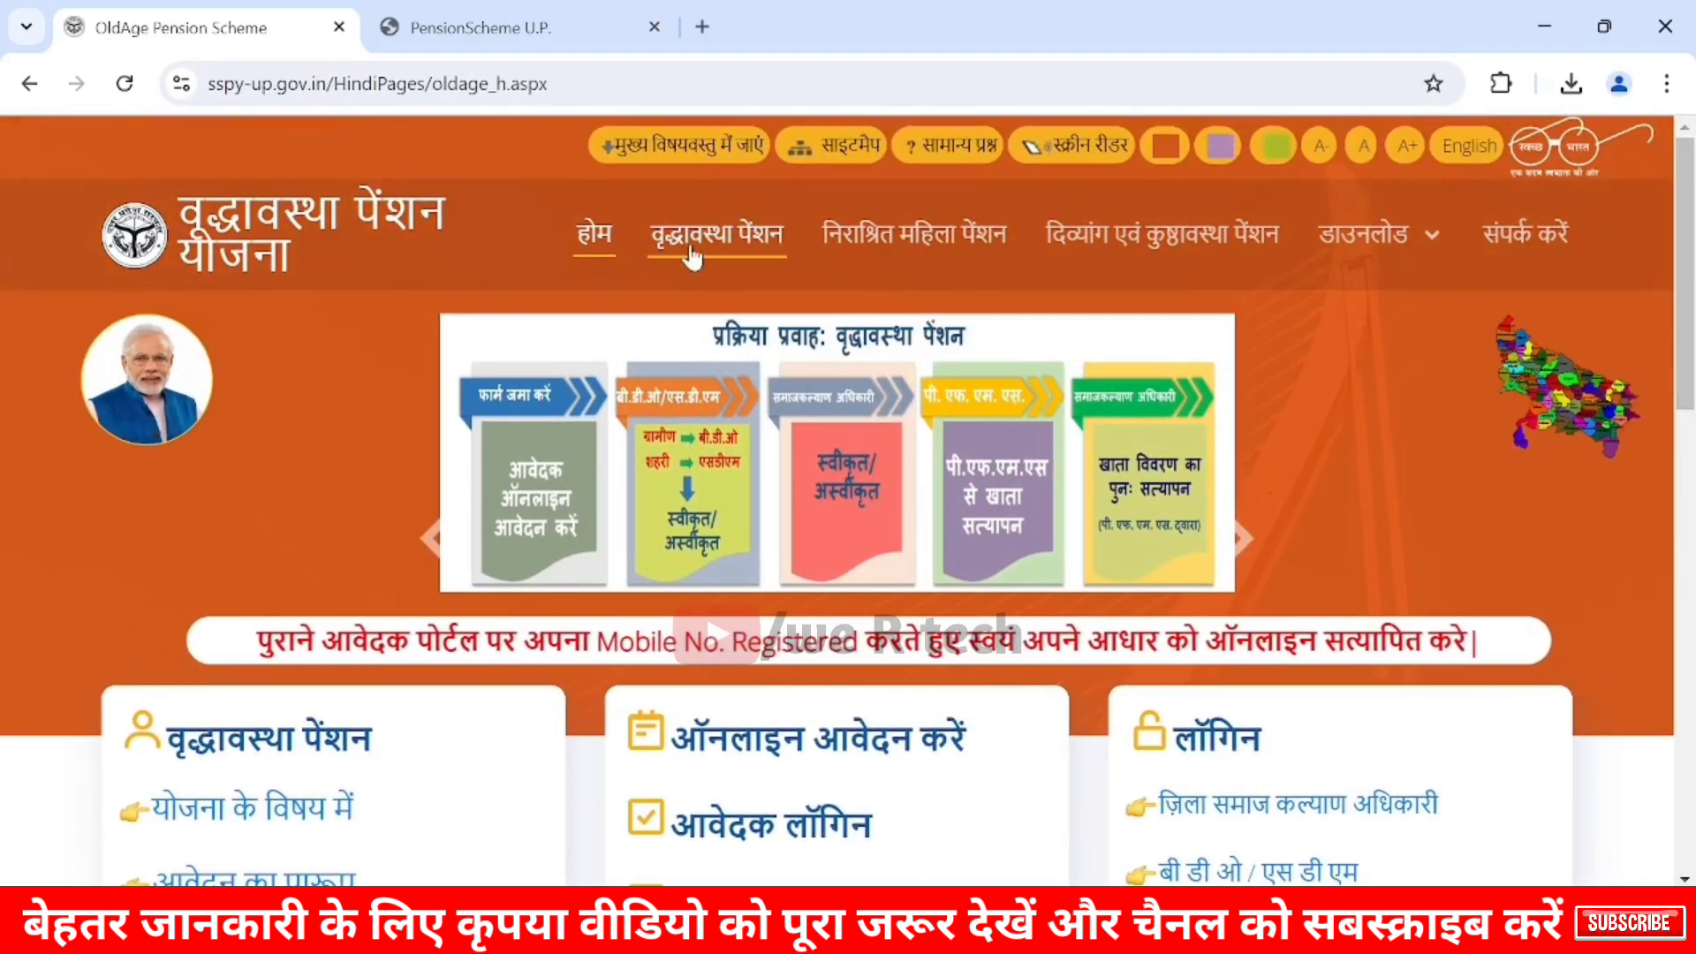
Go to the old-age pension page and open its online application form (ऑनलाइन आवेदन करें)
left_click(720, 222)
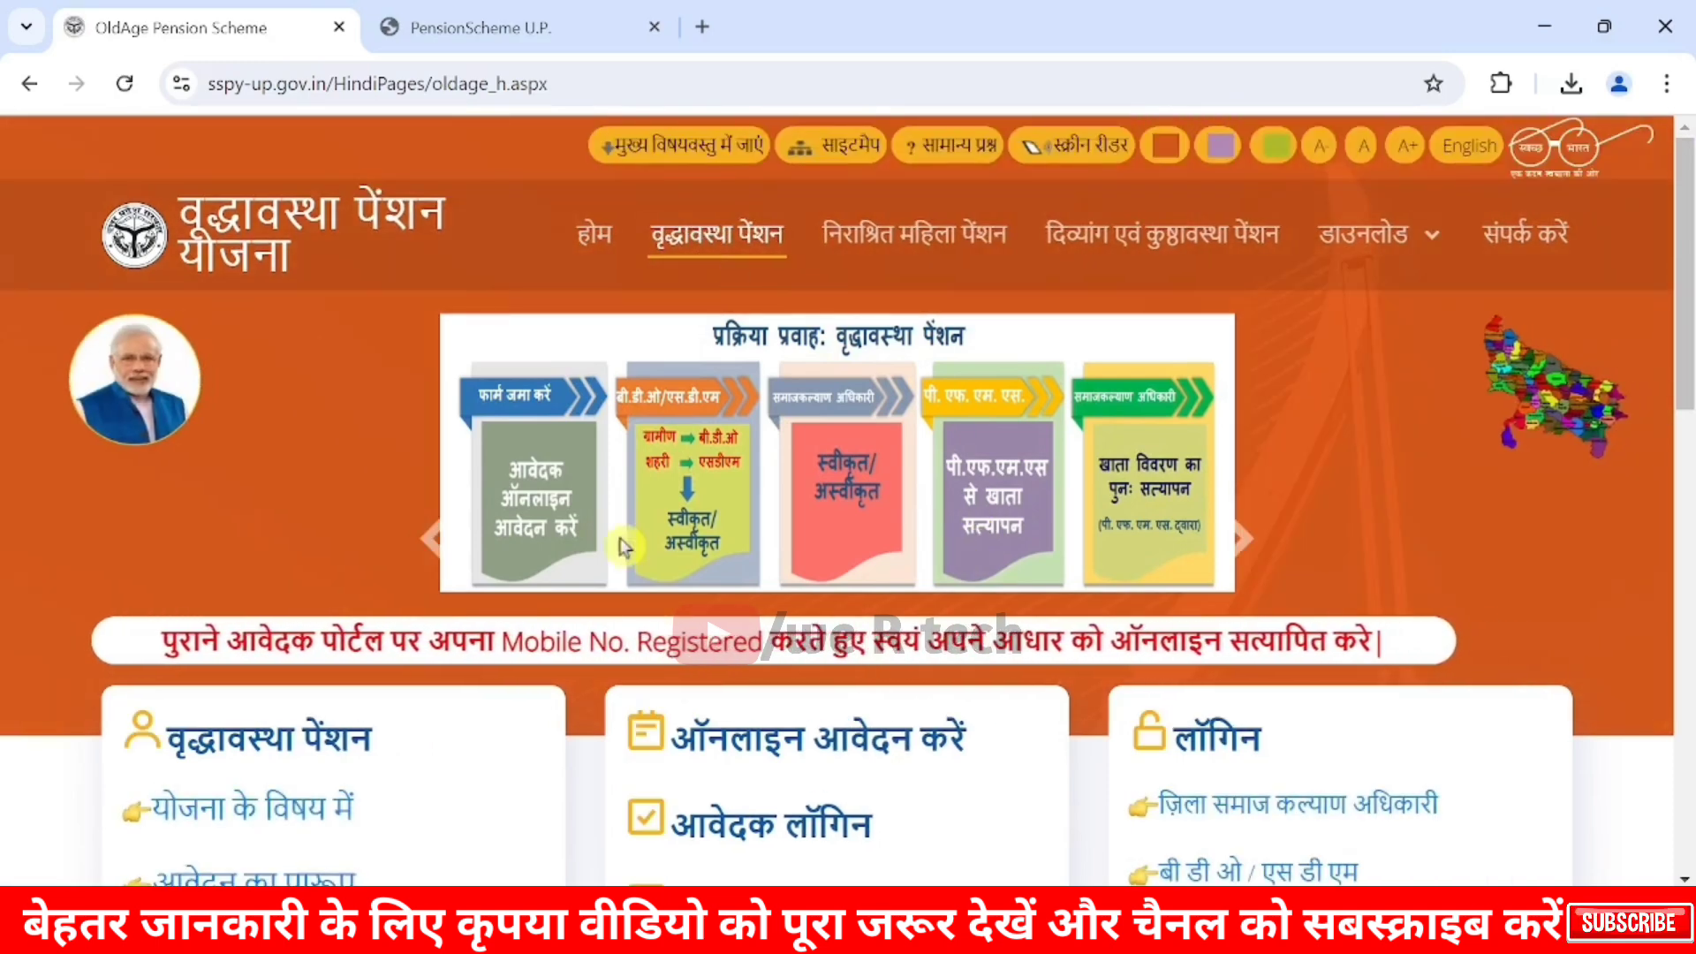
scroll(386, 480, "down", 2)
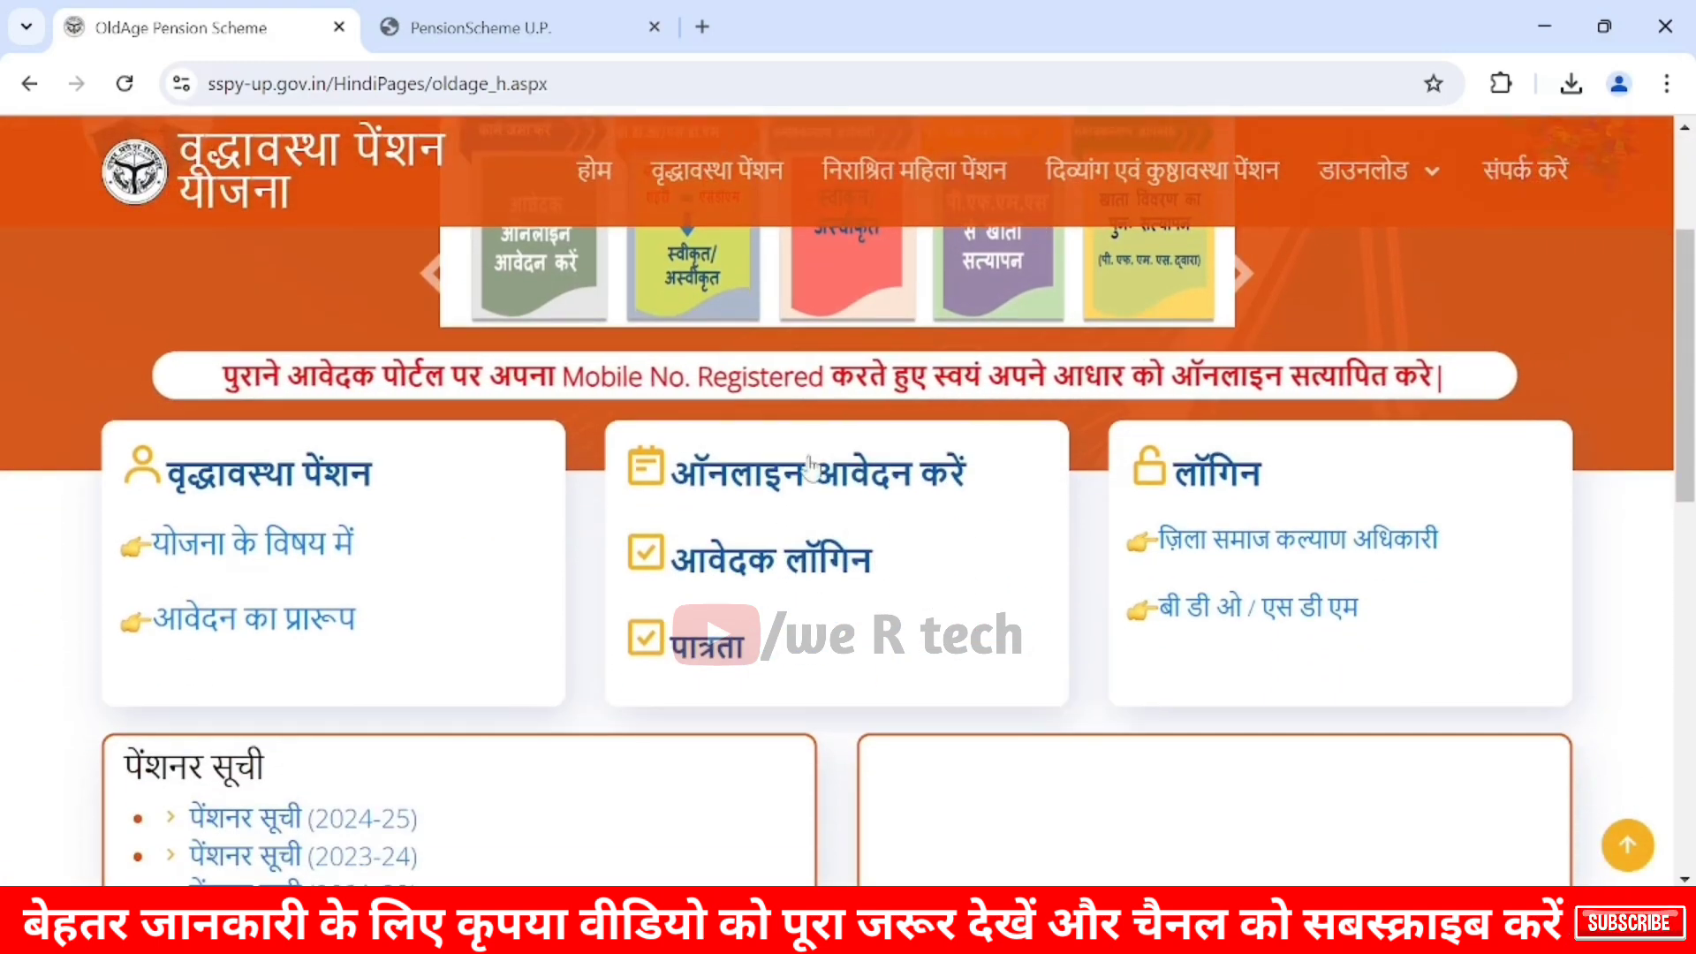
left_click(791, 475)
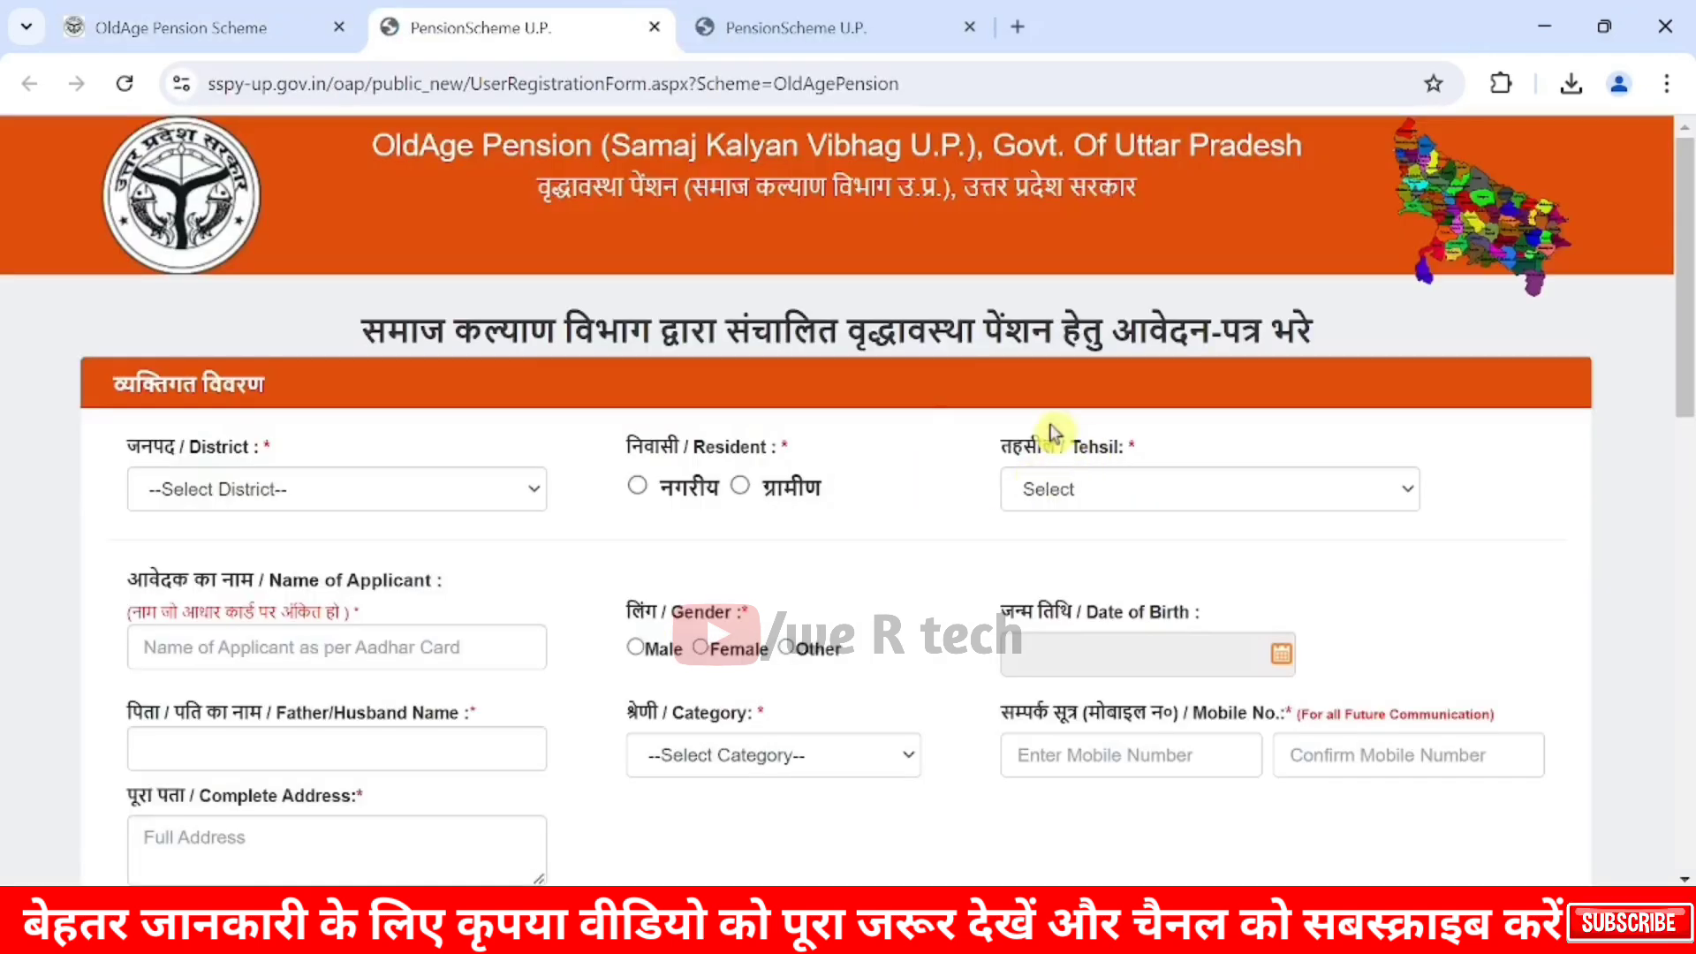
Select HARDOI as the district in the personal details section of the application form
left_click_drag(362, 332, 1313, 334)
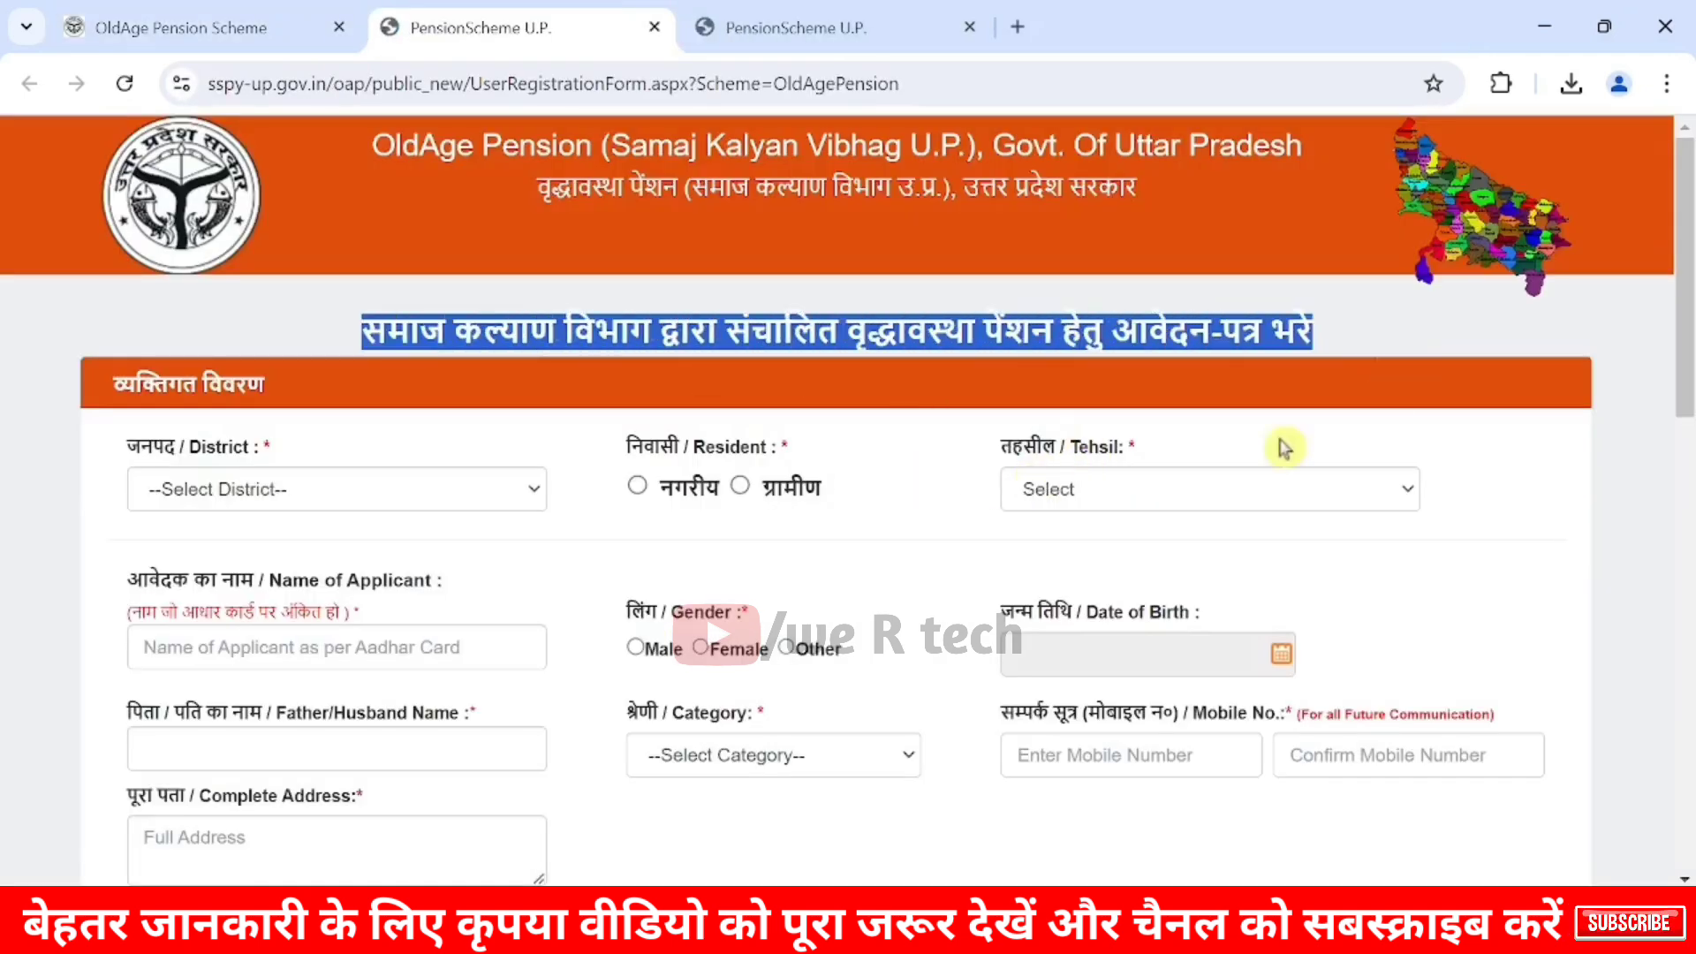
scroll(1686, 380, "down", 2)
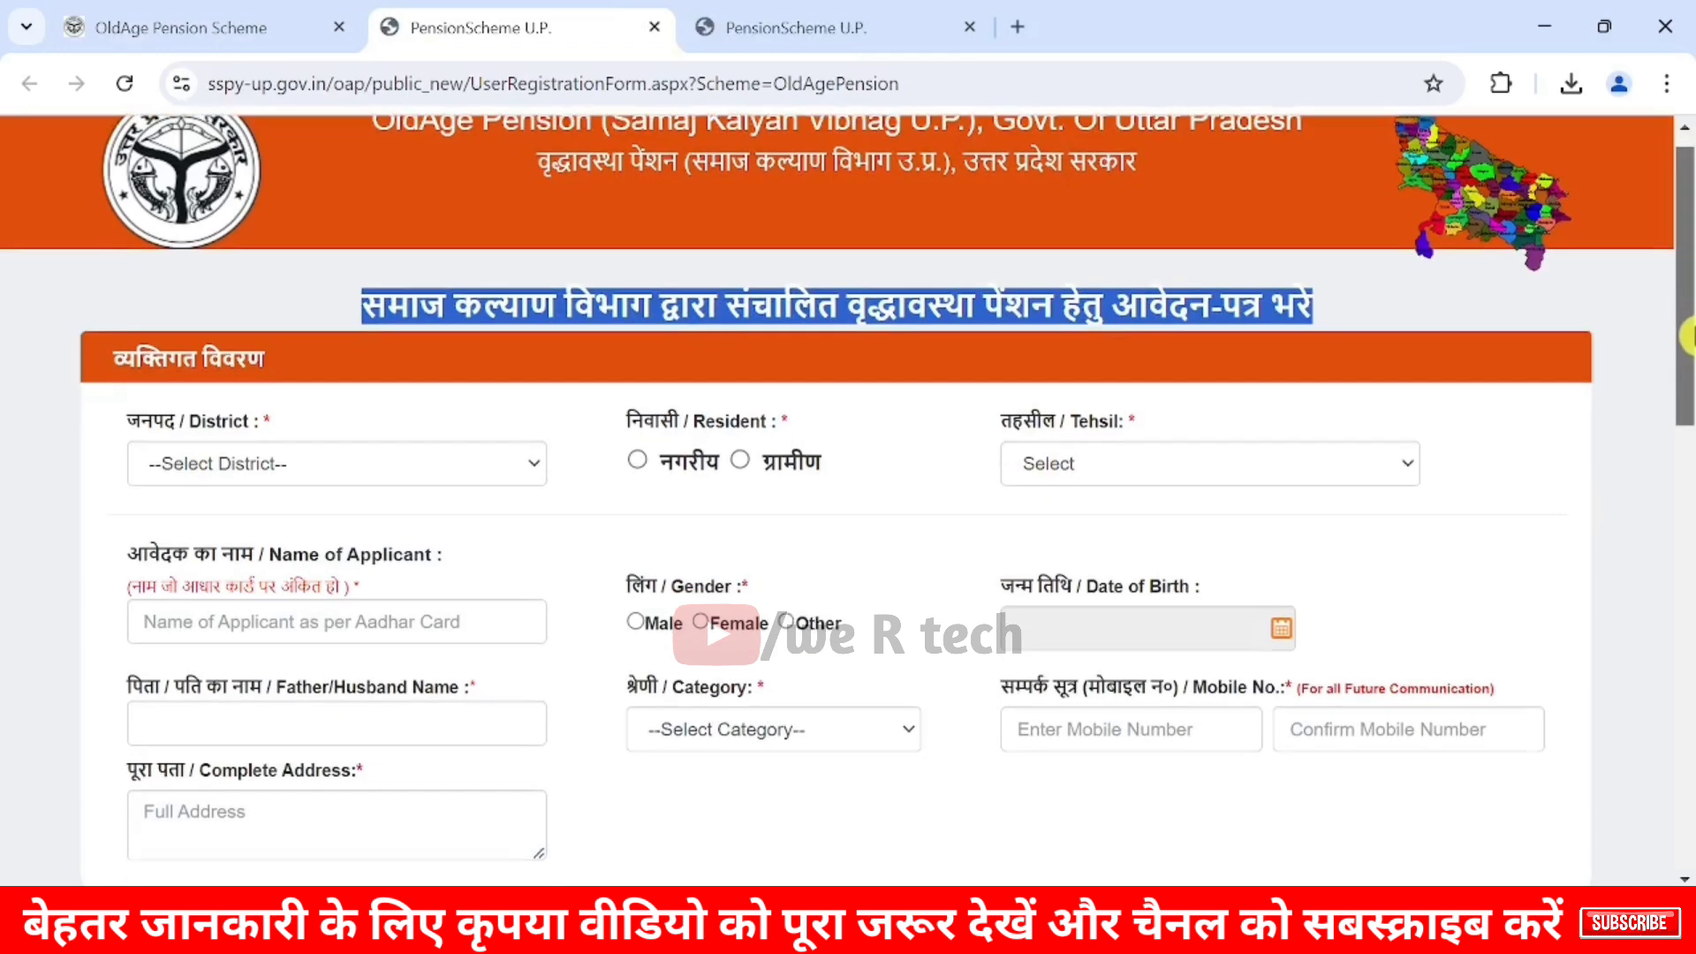
left_click_drag(125, 284, 265, 288)
left_click(400, 327)
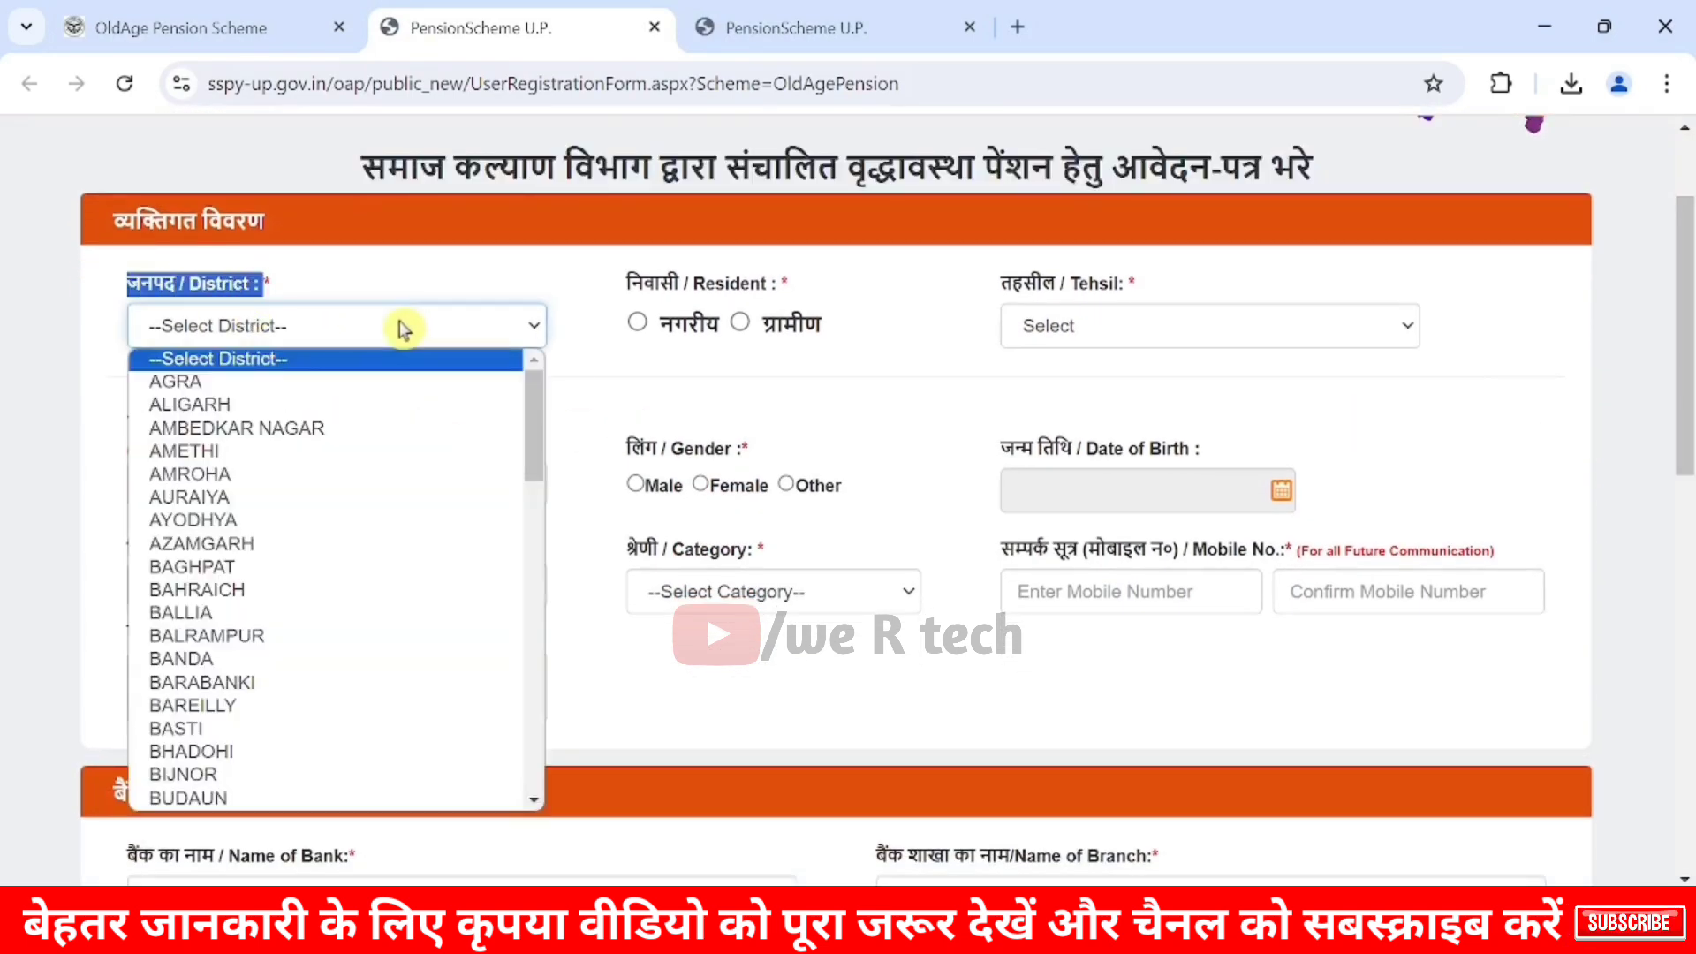
type("hardoi")
key("Return")
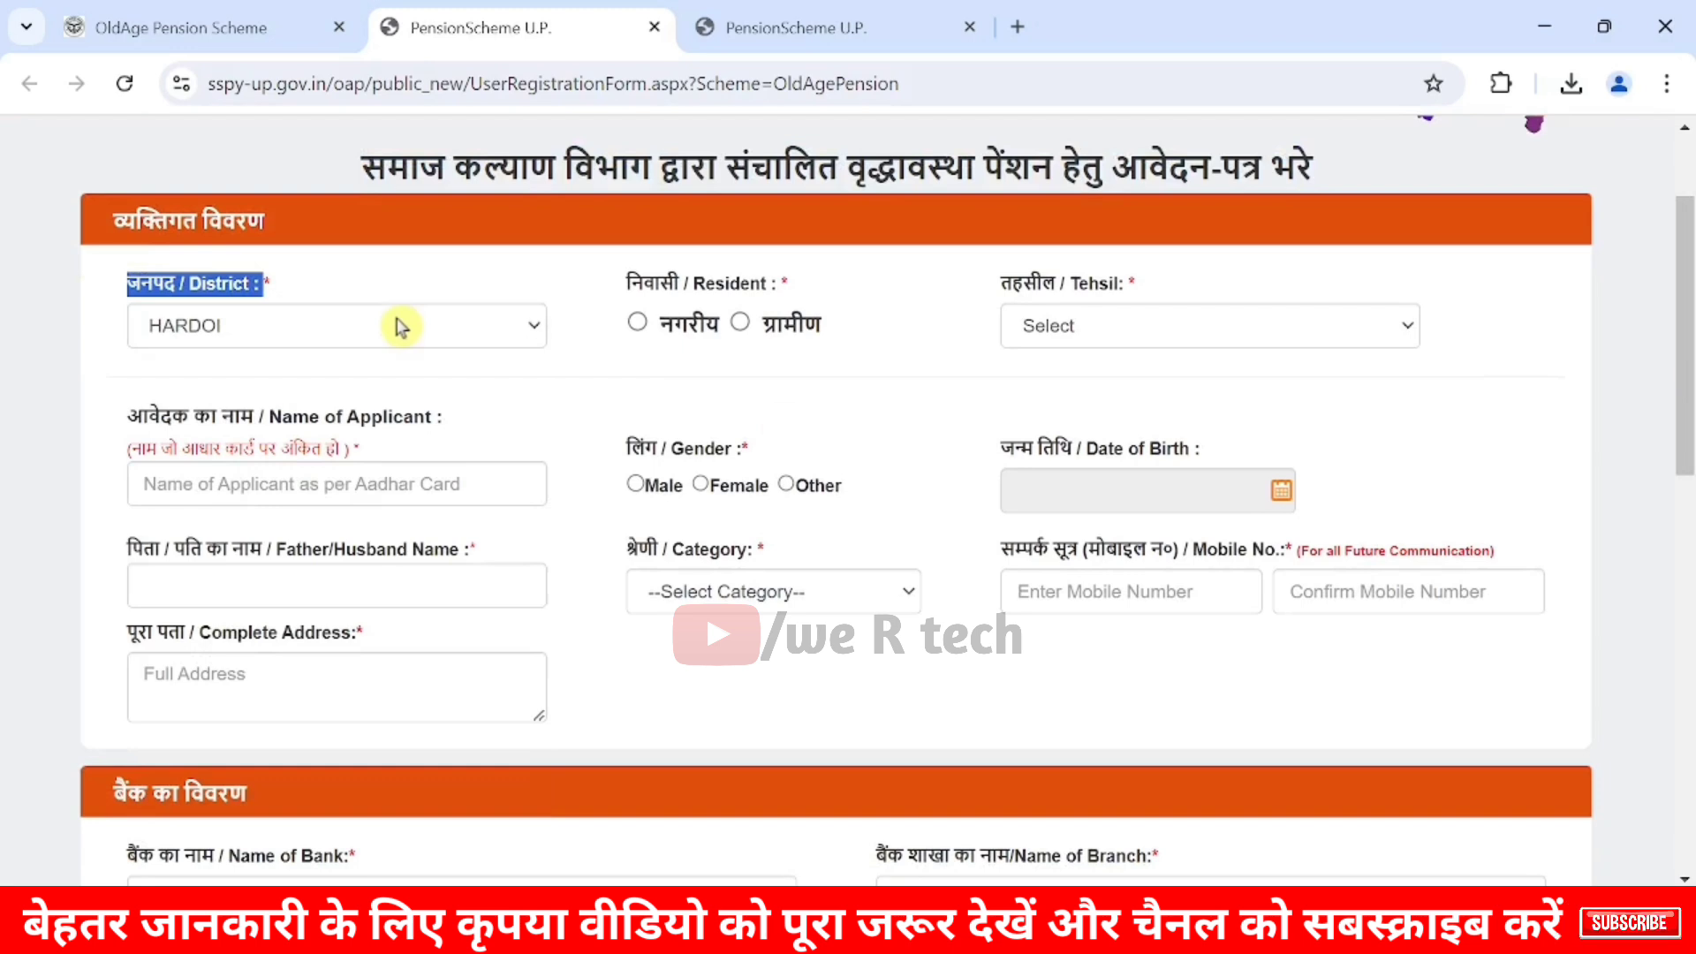
Set the resident type to ग्रामीण (rural) and choose Shahabad as the tehsil
left_click_drag(624, 283, 776, 285)
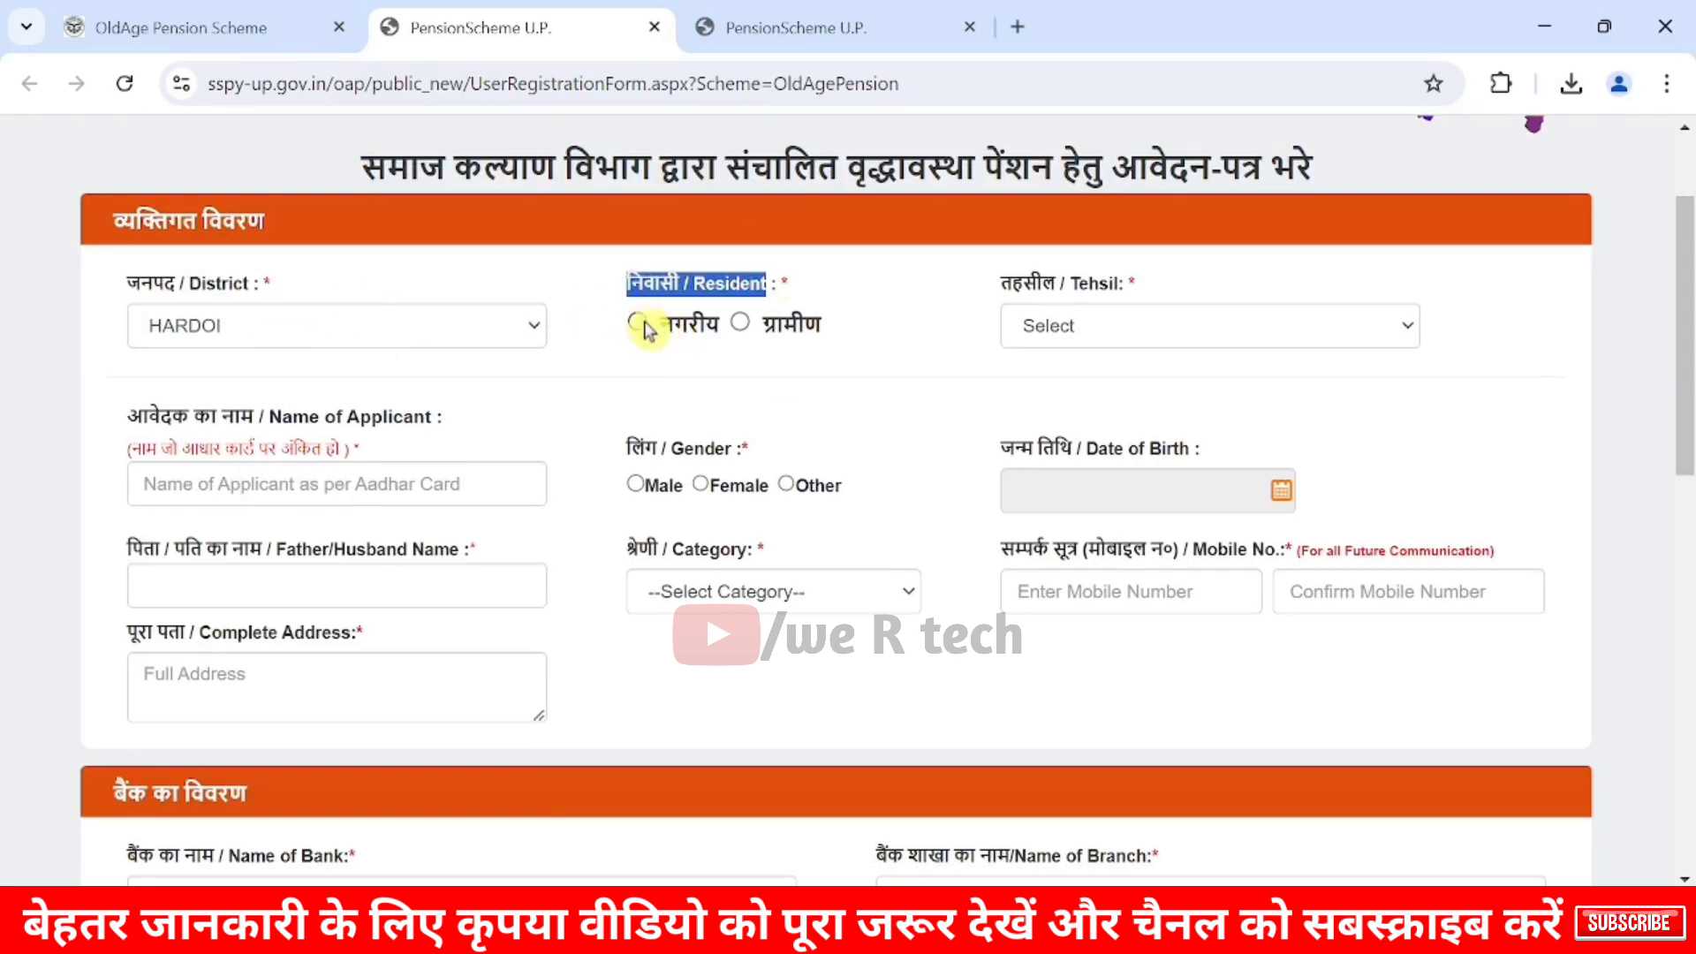
left_click(741, 324)
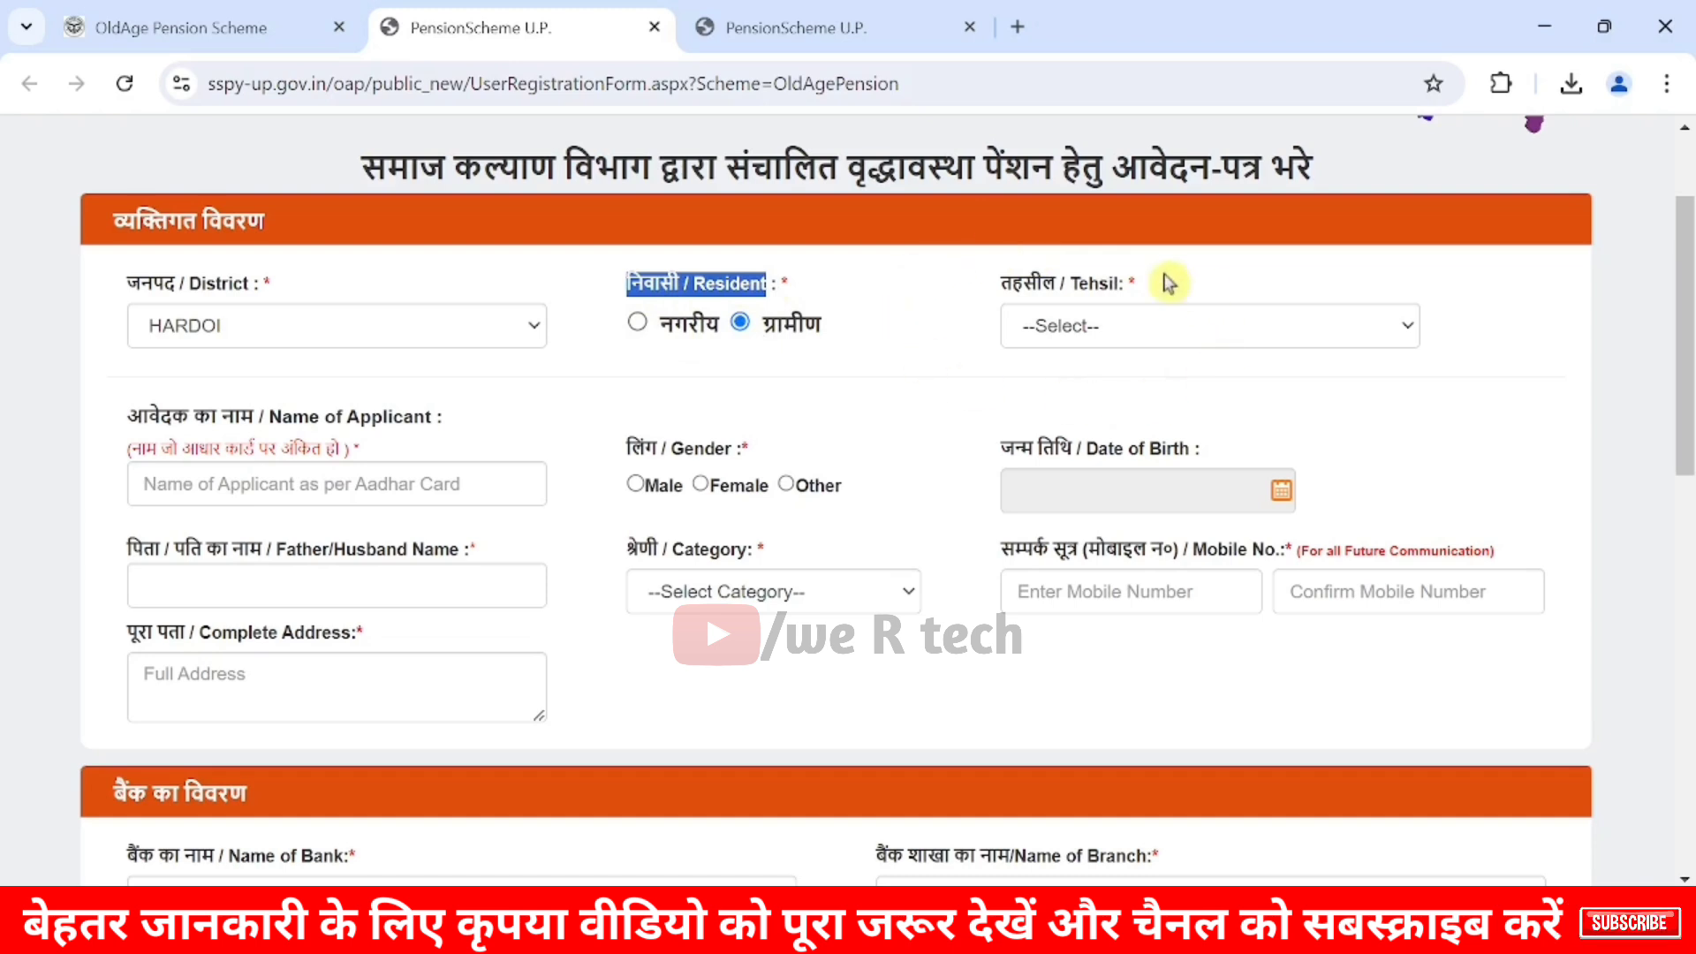
left_click(1172, 327)
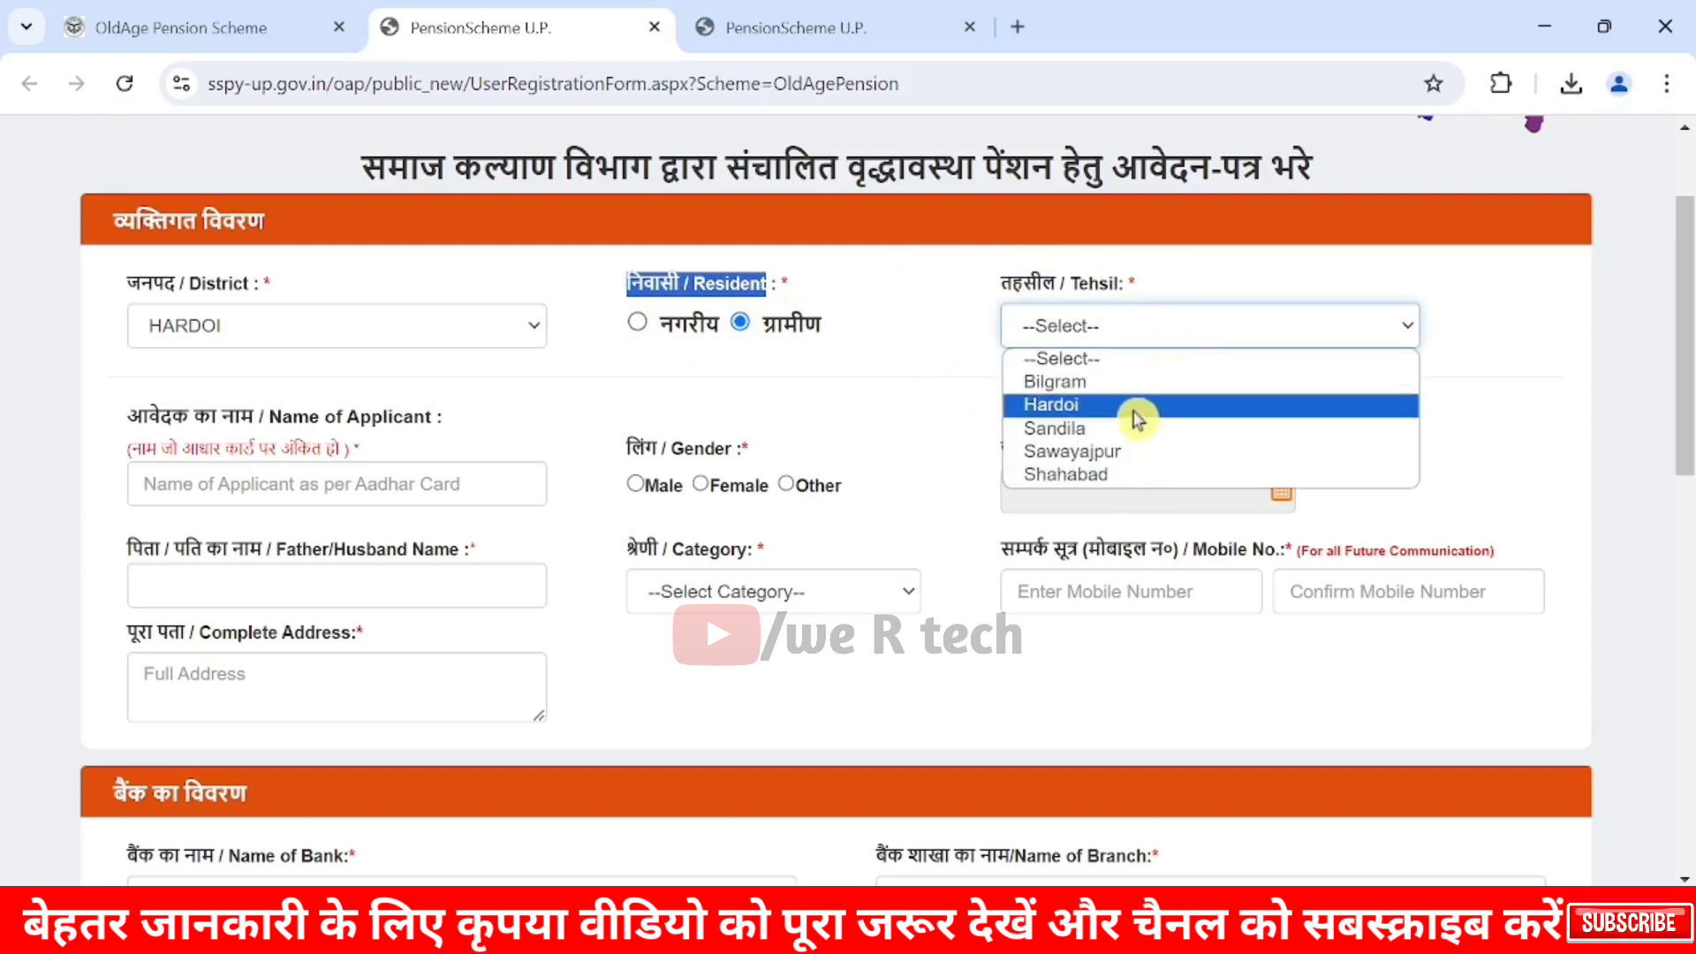
left_click(1111, 477)
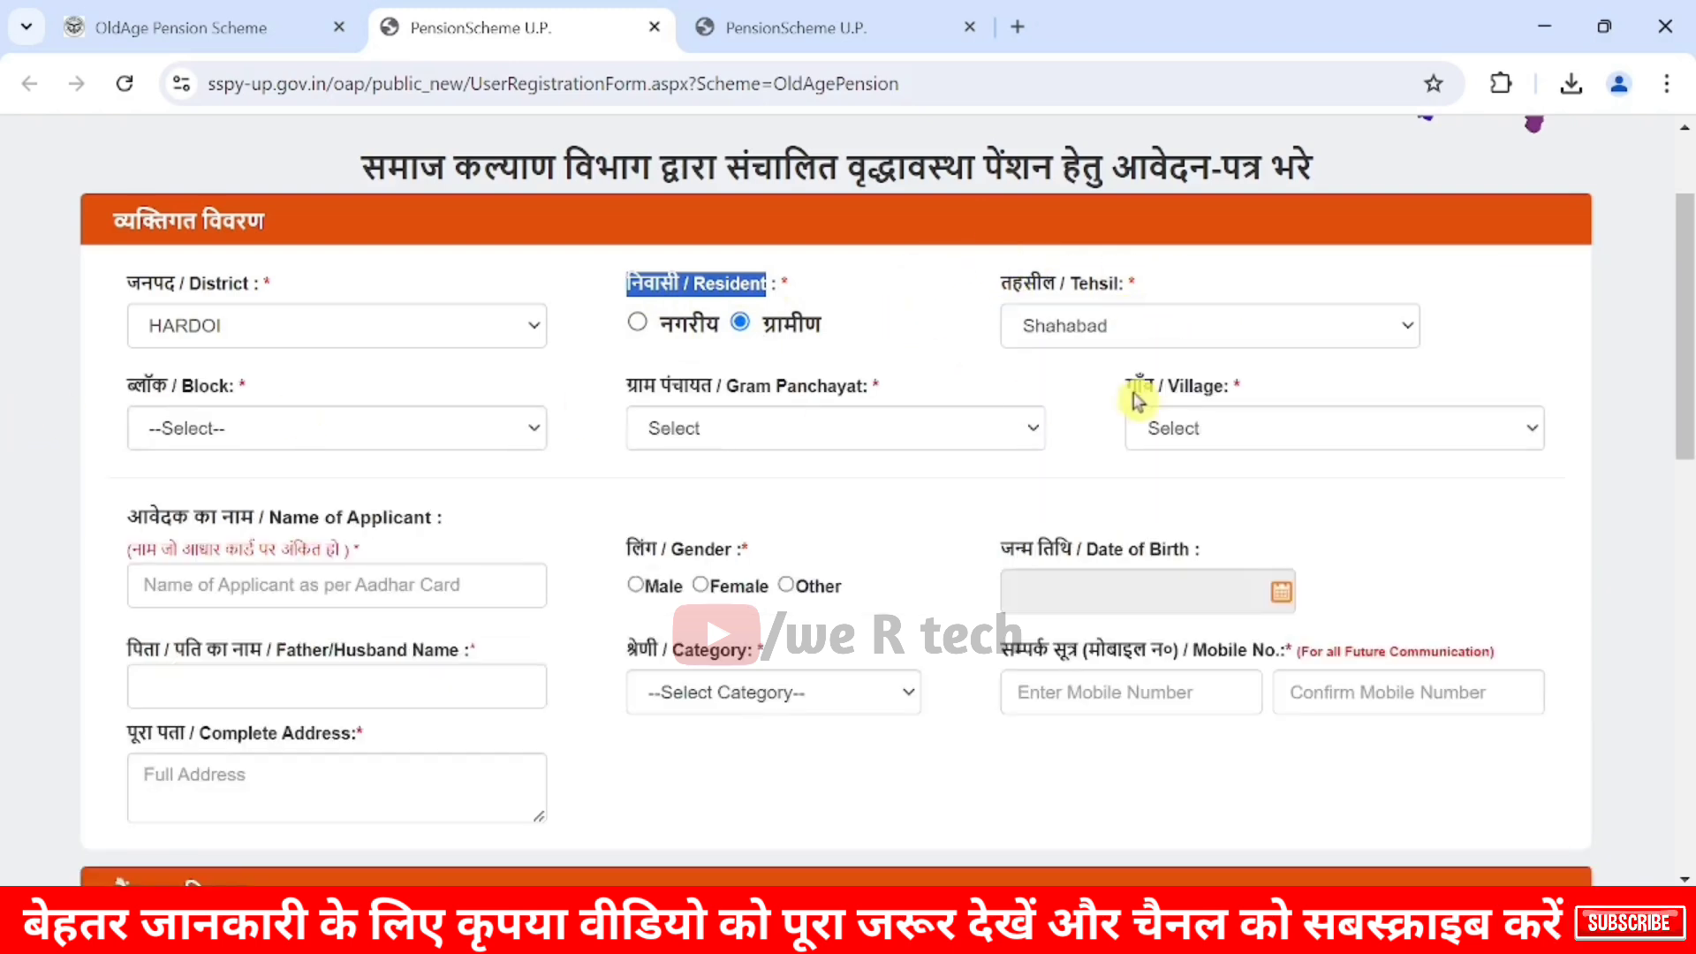
Choose SHAHABAD as the block in the personal details section
left_click(119, 389)
left_click_drag(119, 389, 333, 394)
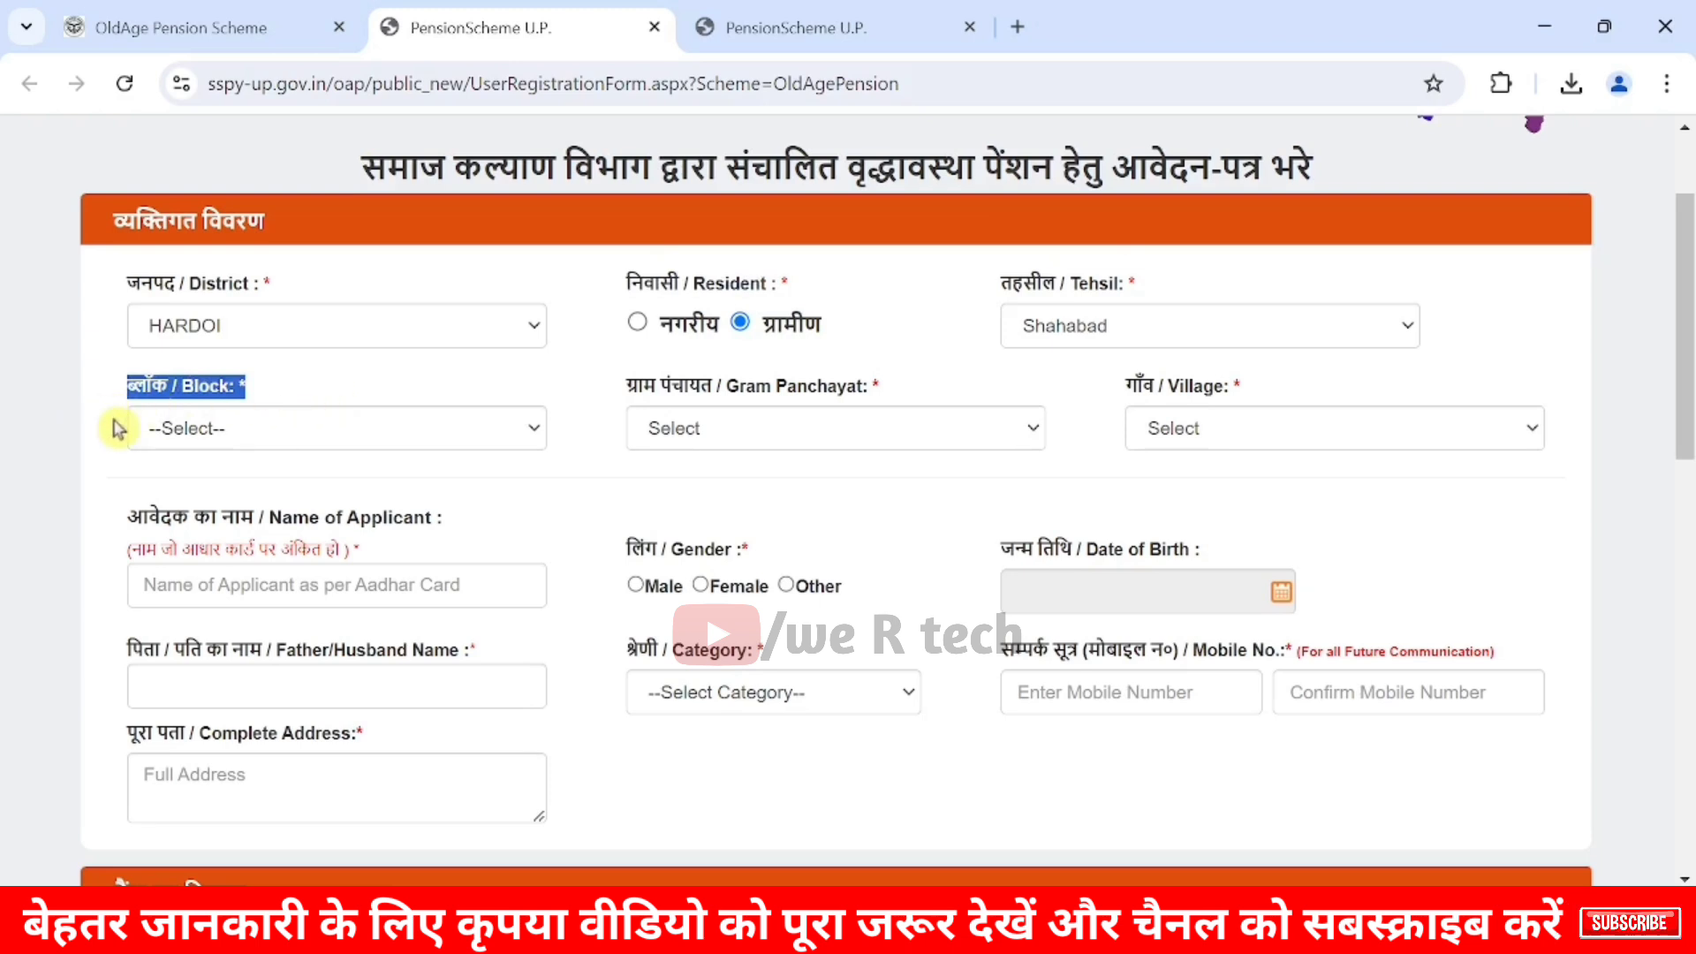
left_click(243, 442)
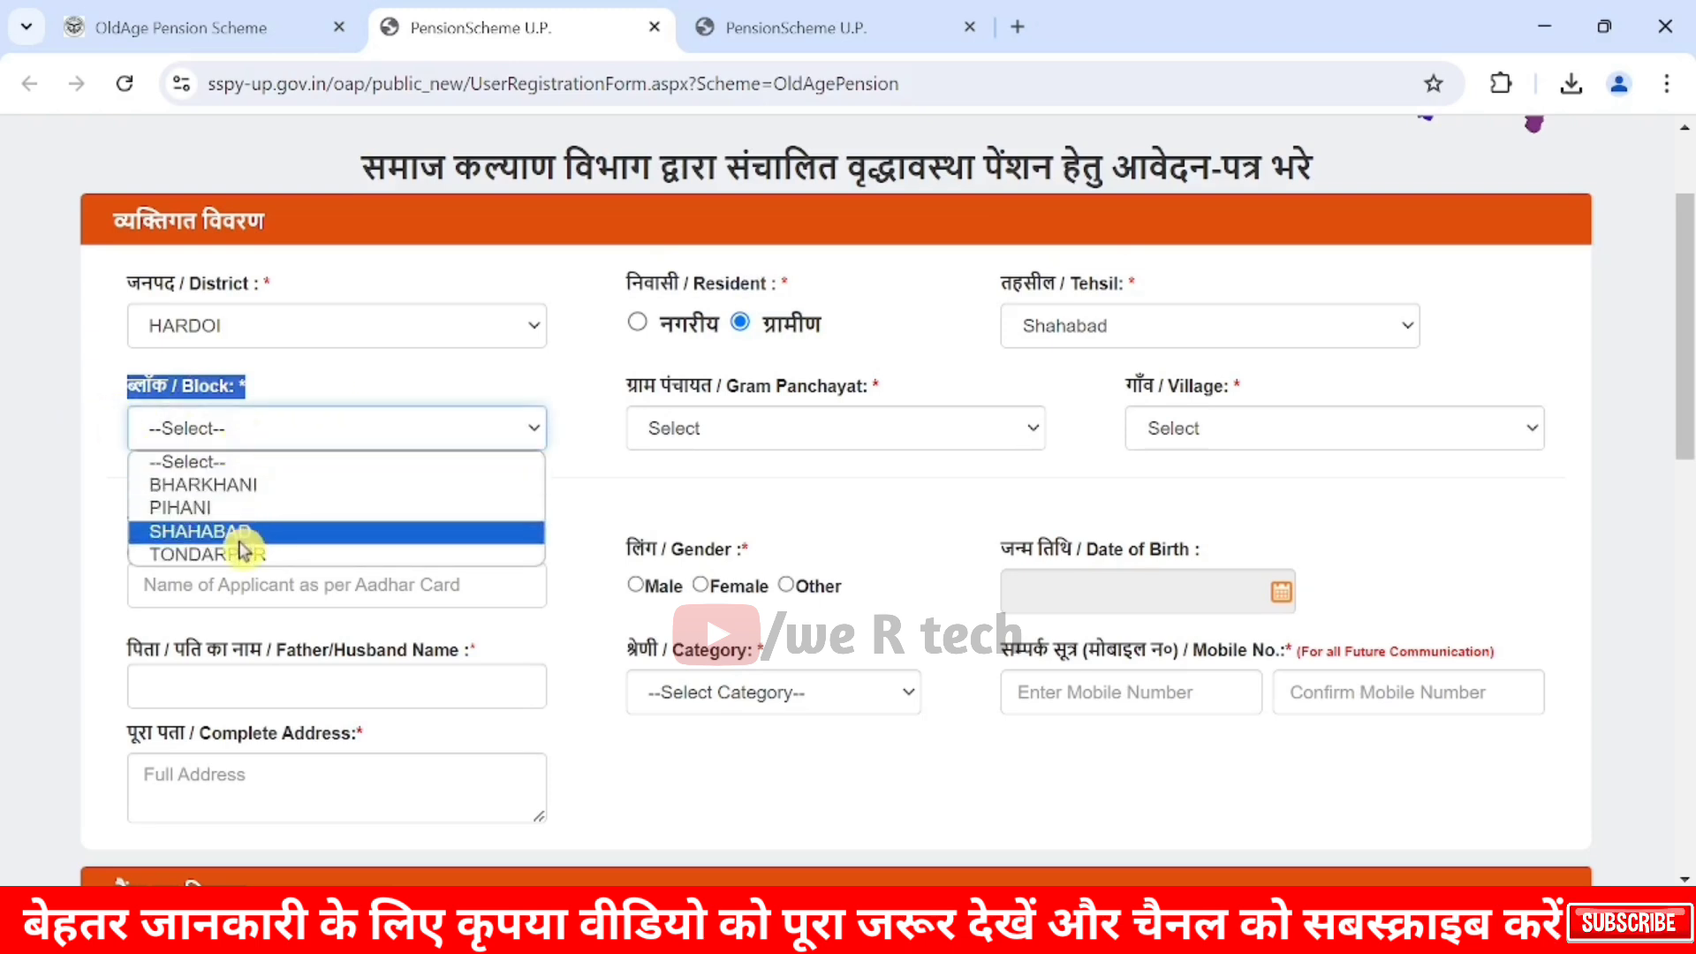
left_click(239, 534)
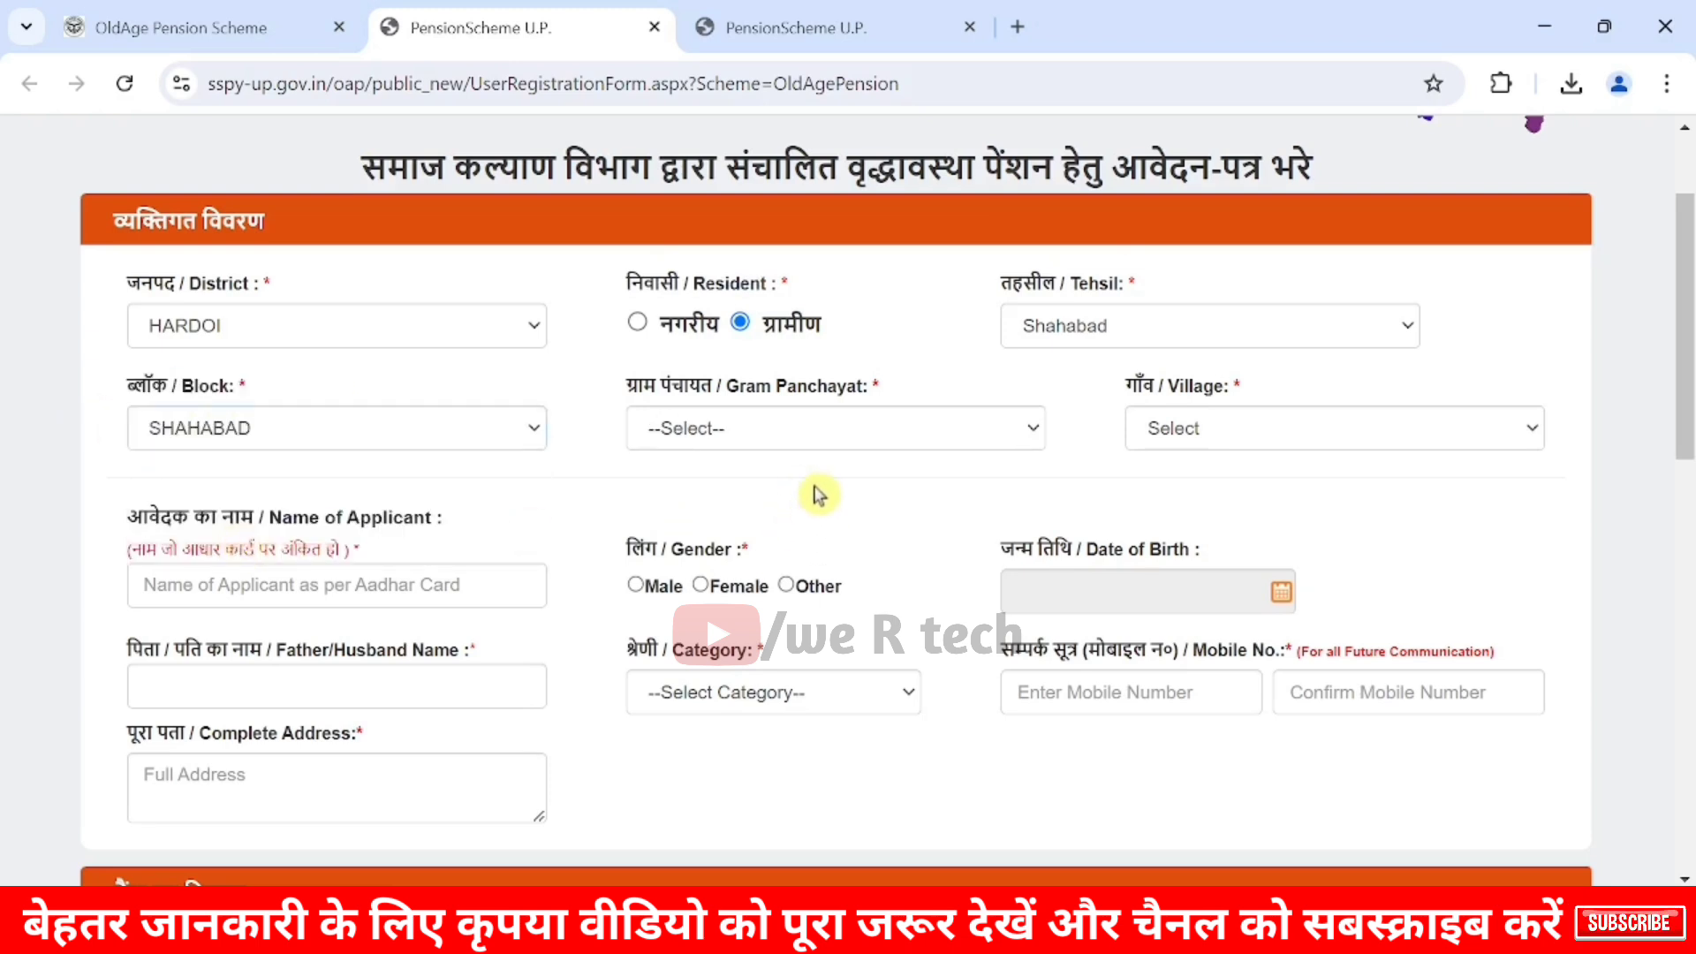
Choose AIGWA as the gram panchayat and ANGAVA as the village
left_click_drag(628, 386, 873, 400)
left_click(718, 430)
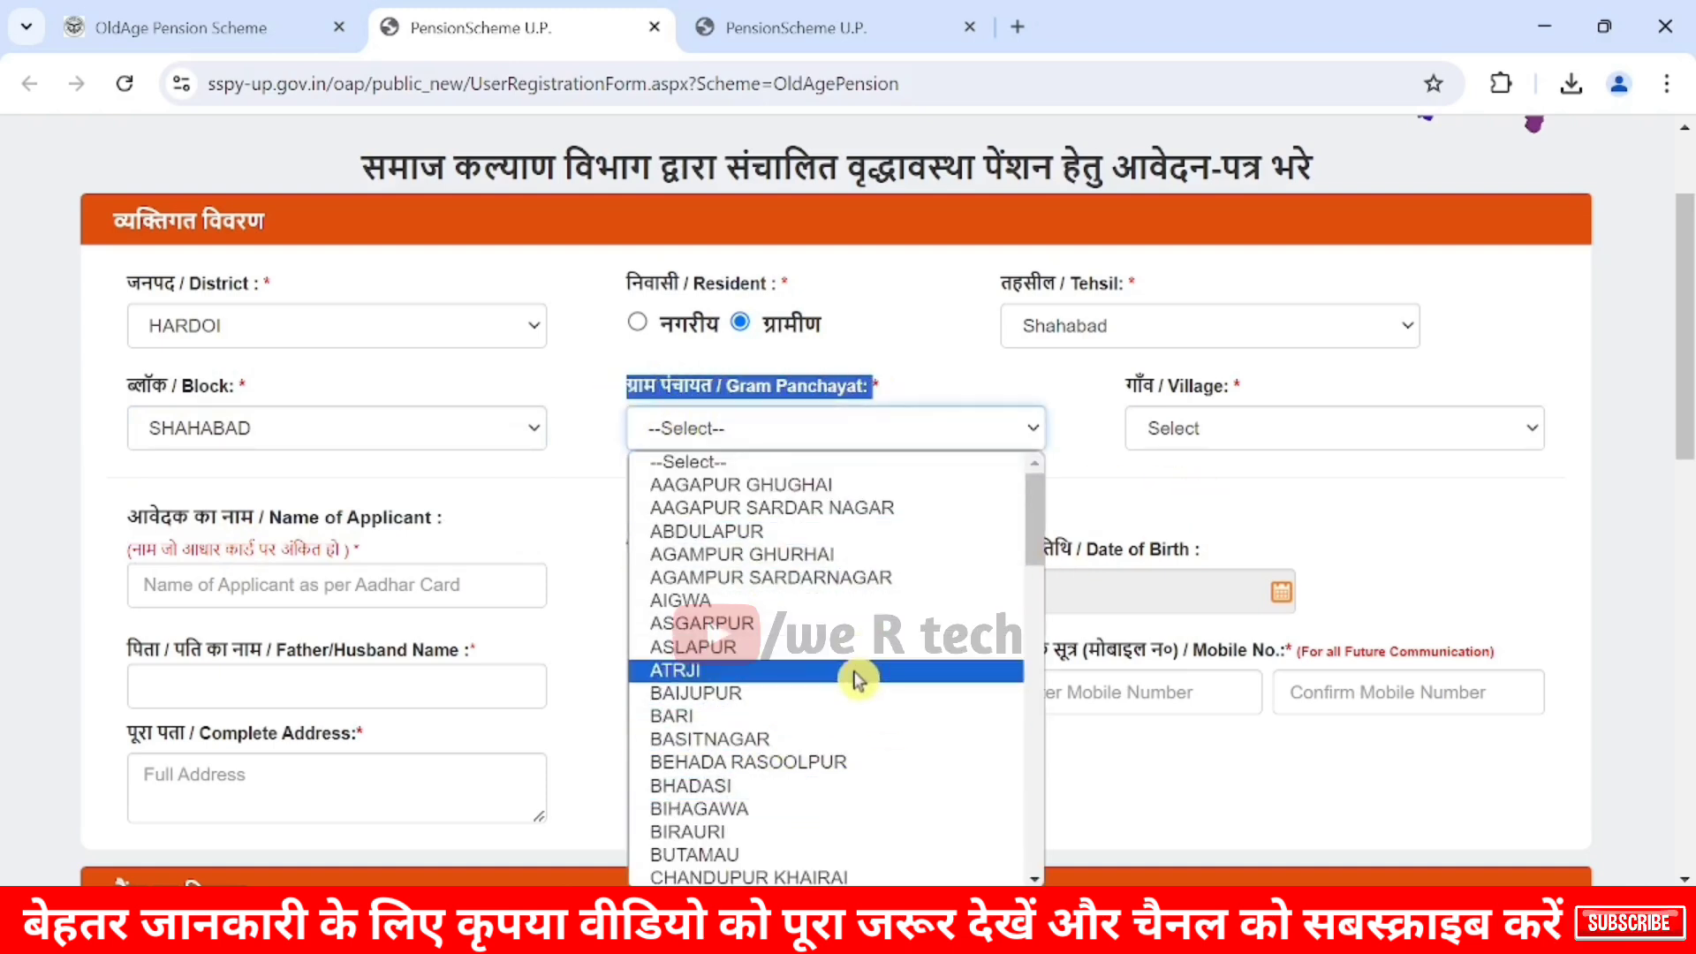
left_click(874, 600)
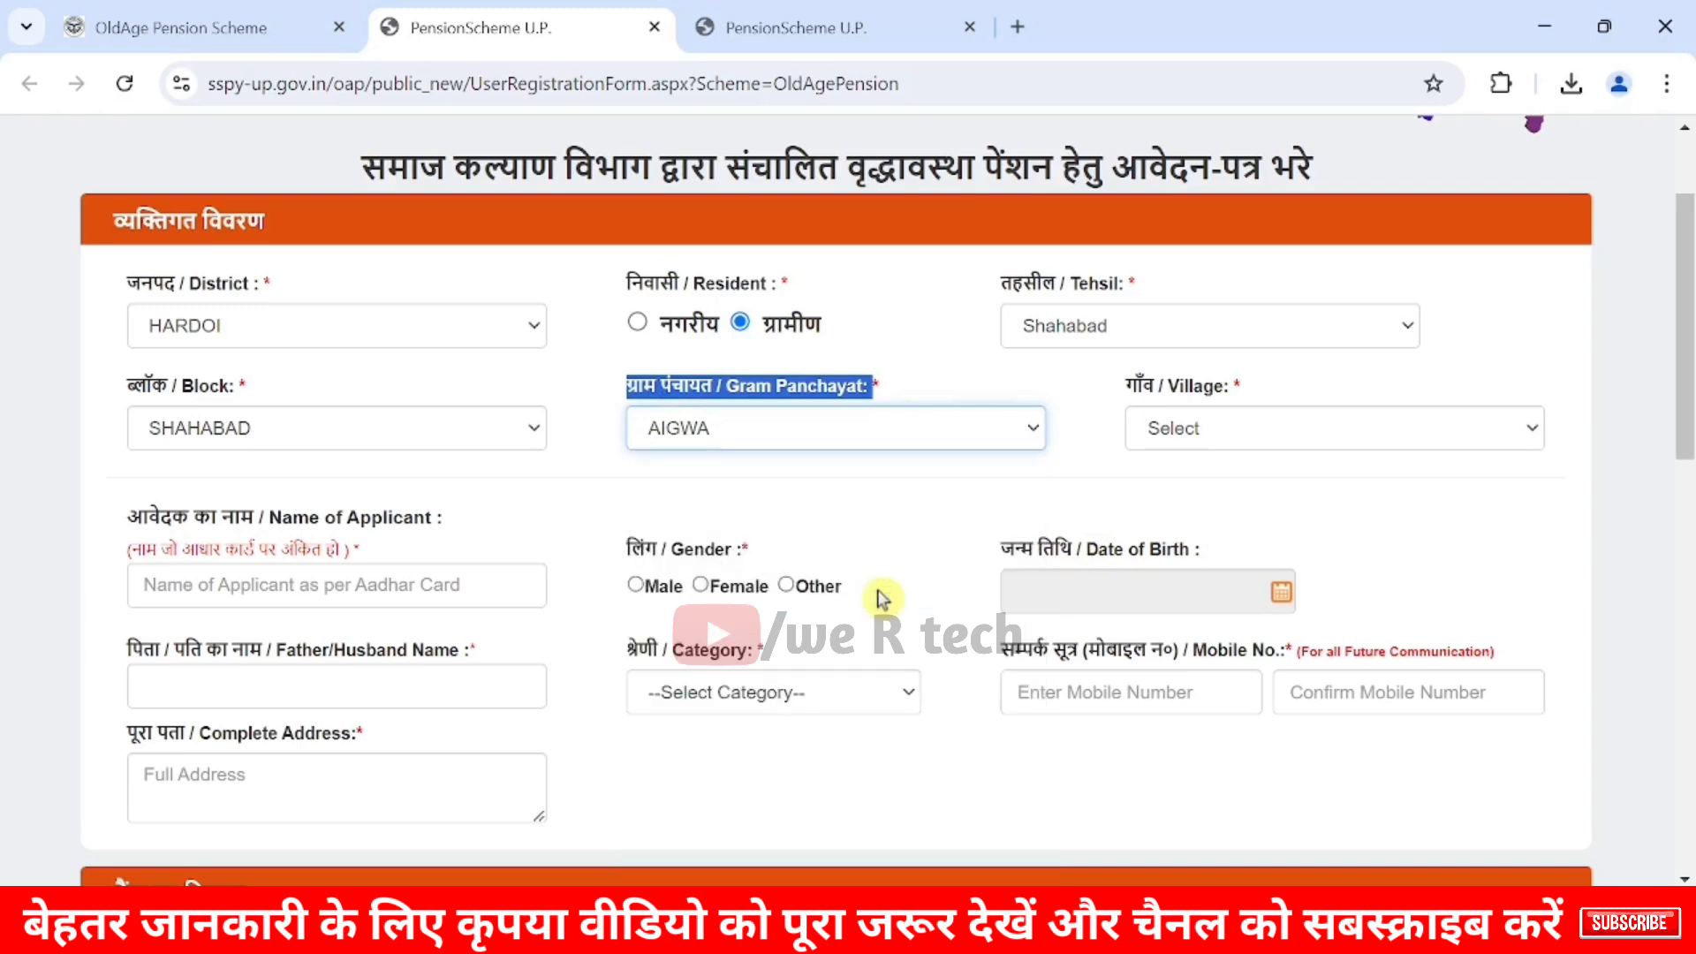
left_click(1290, 437)
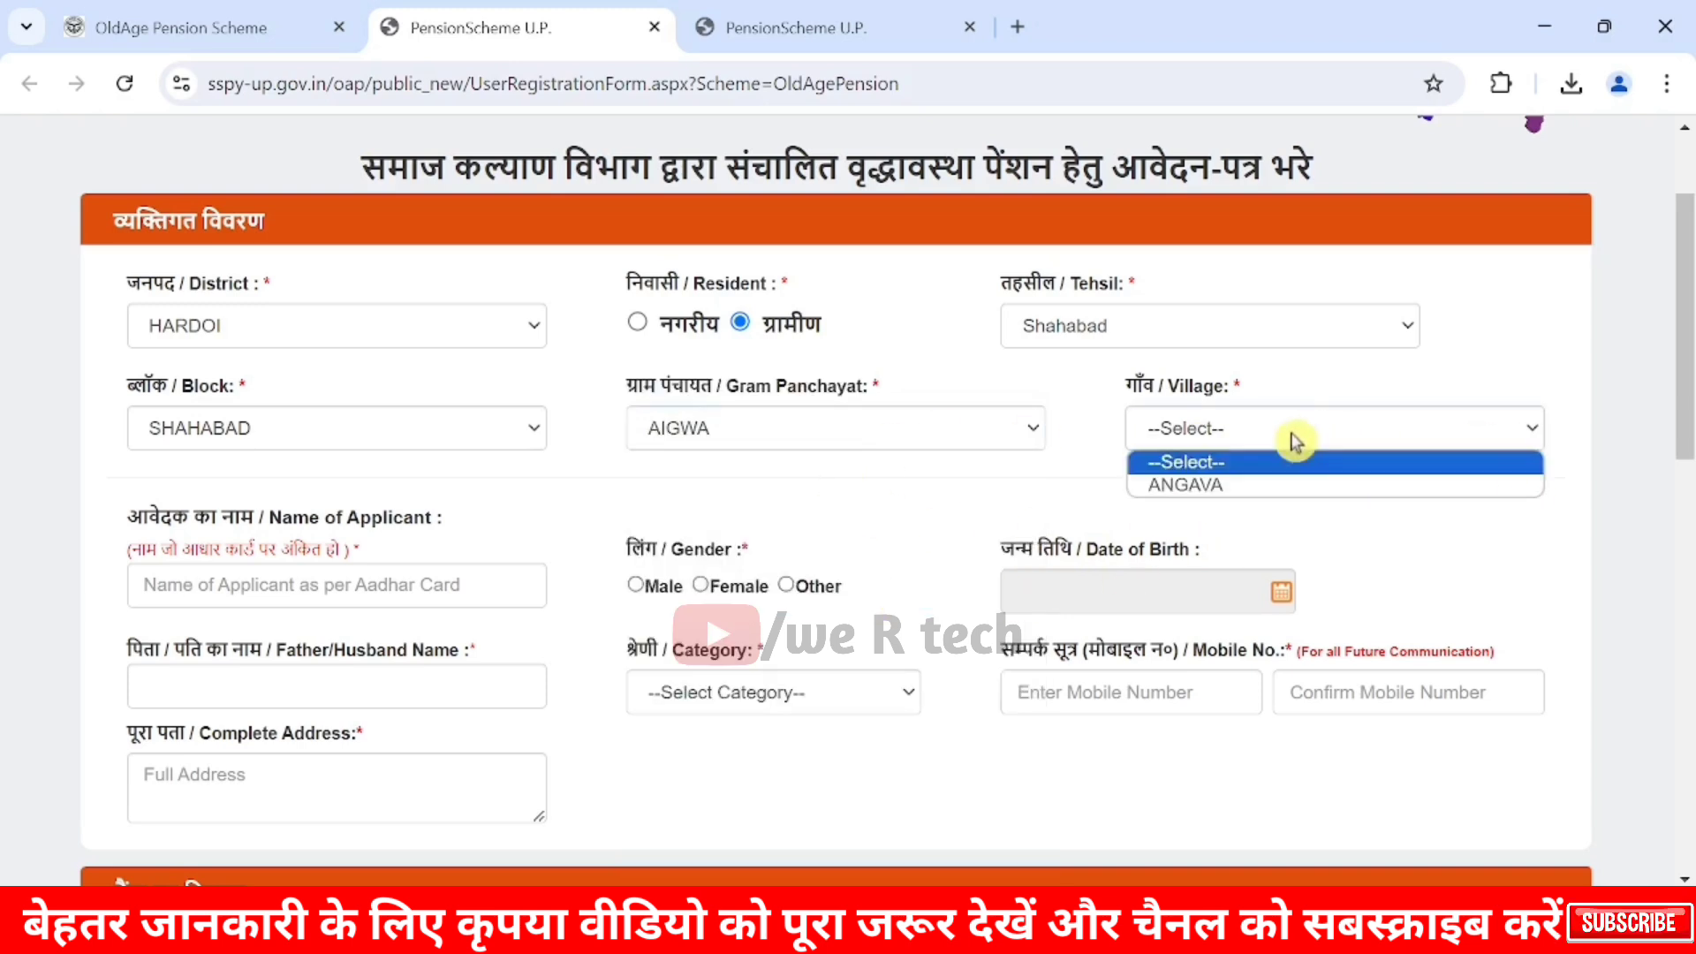
left_click(1246, 487)
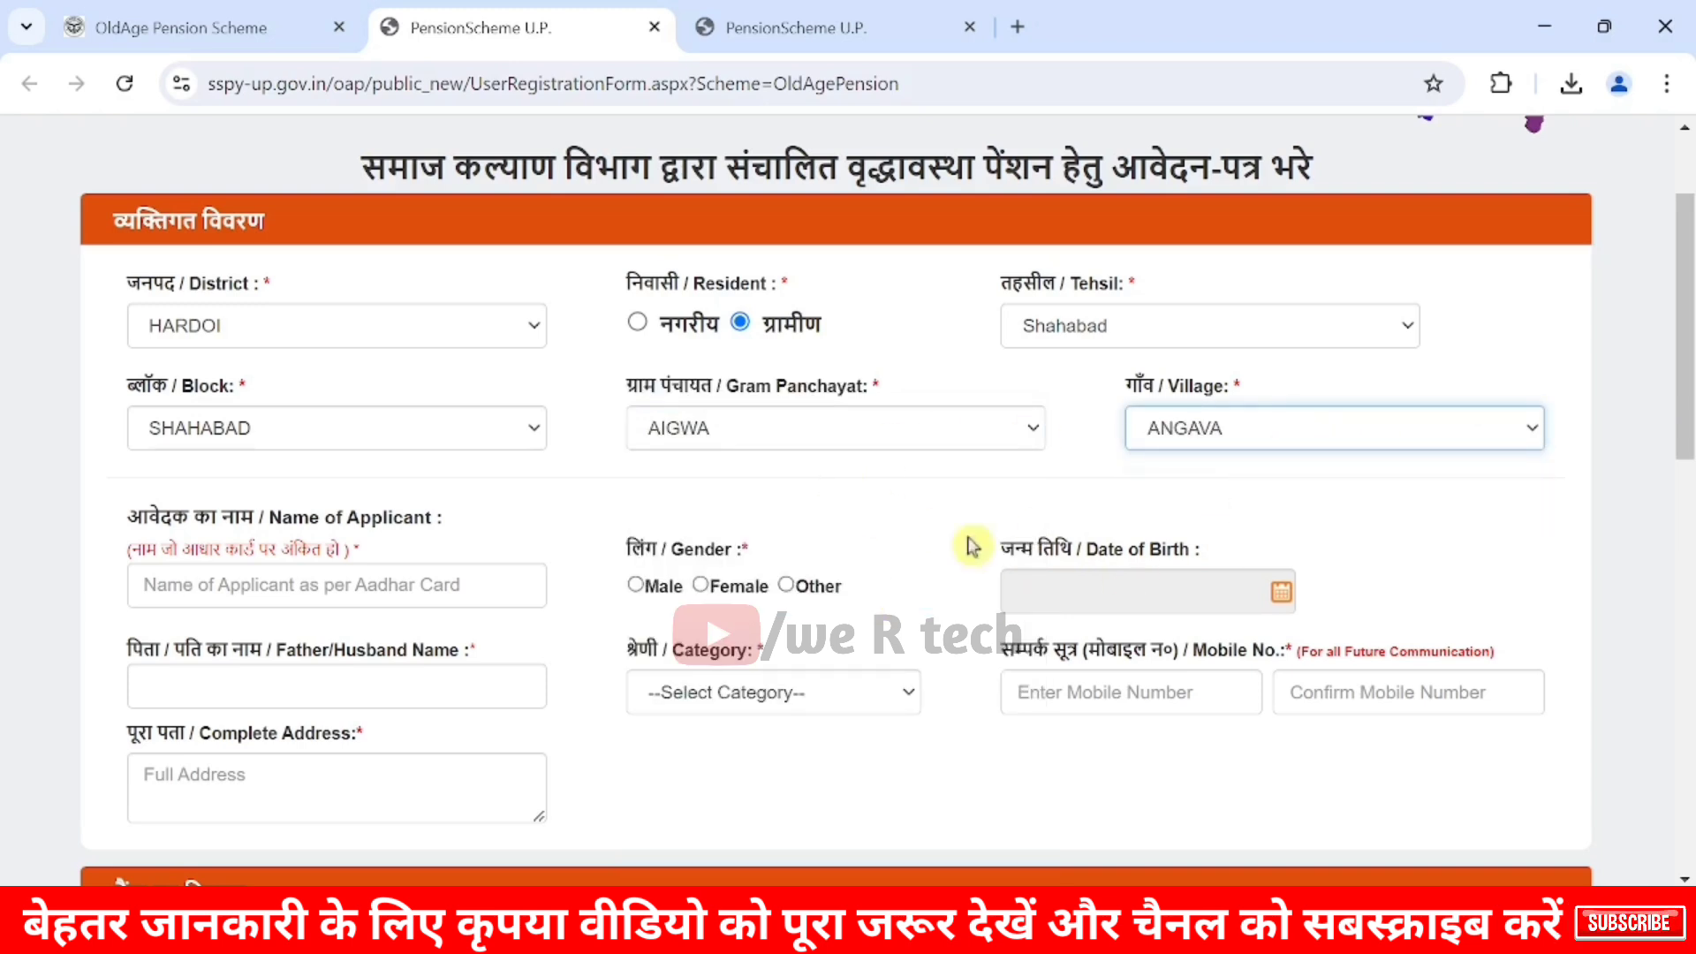
scroll(1687, 386, "down", 2)
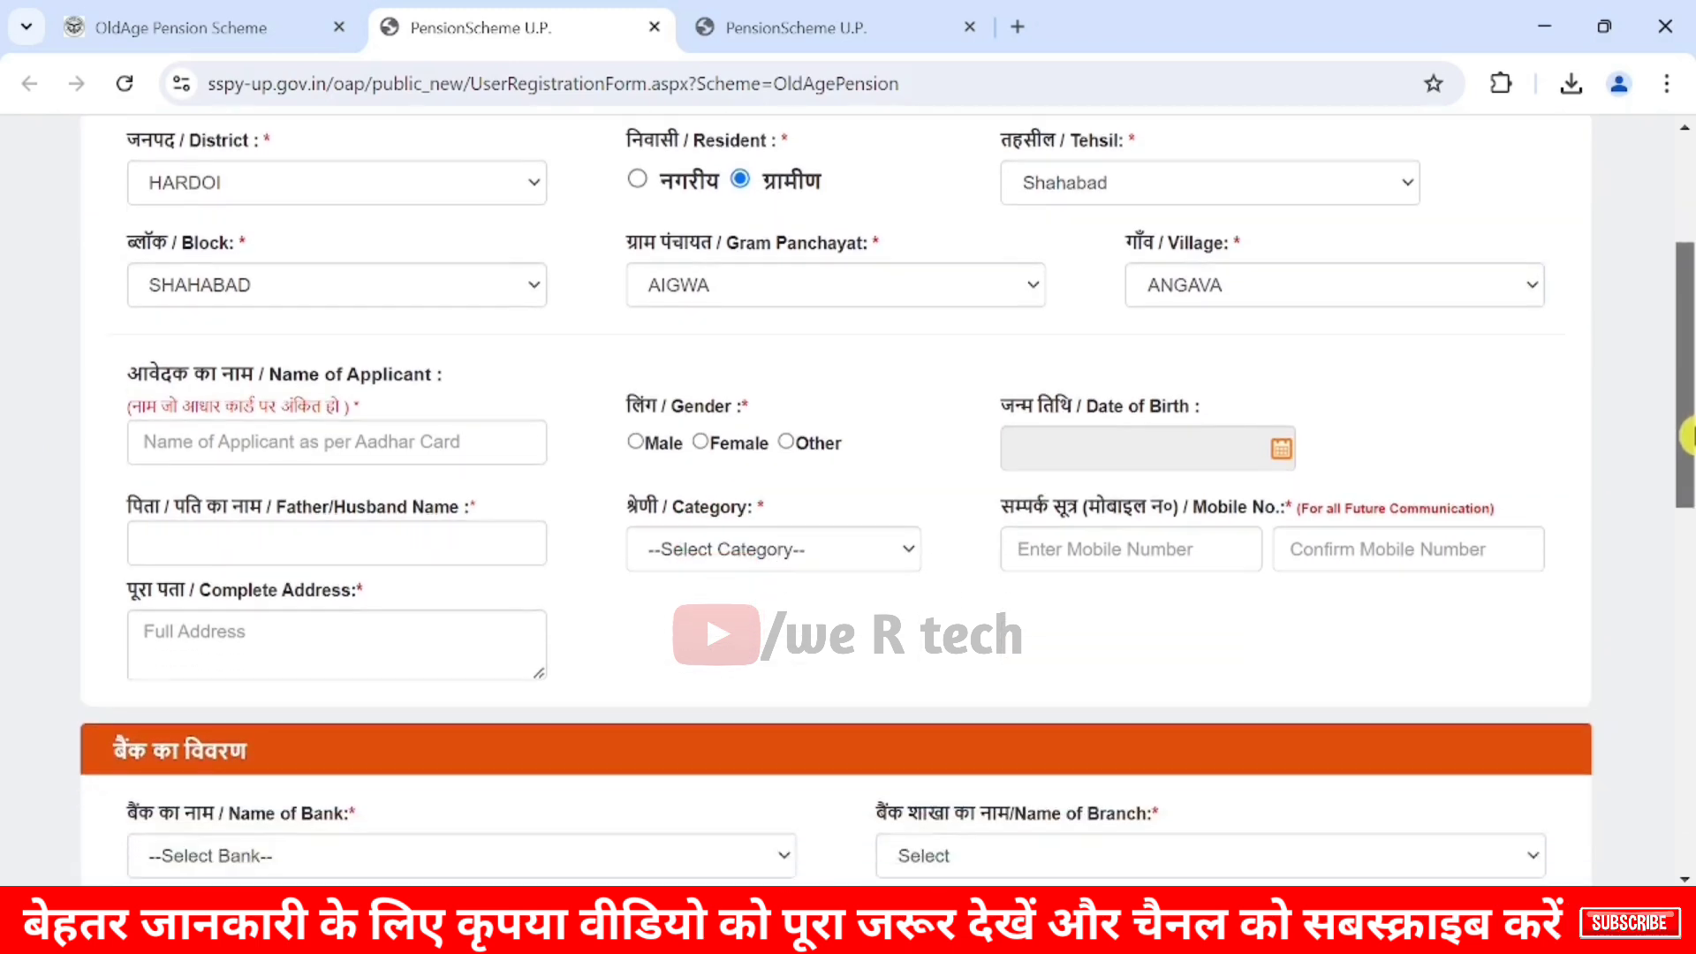
left_click_drag(137, 379, 439, 381)
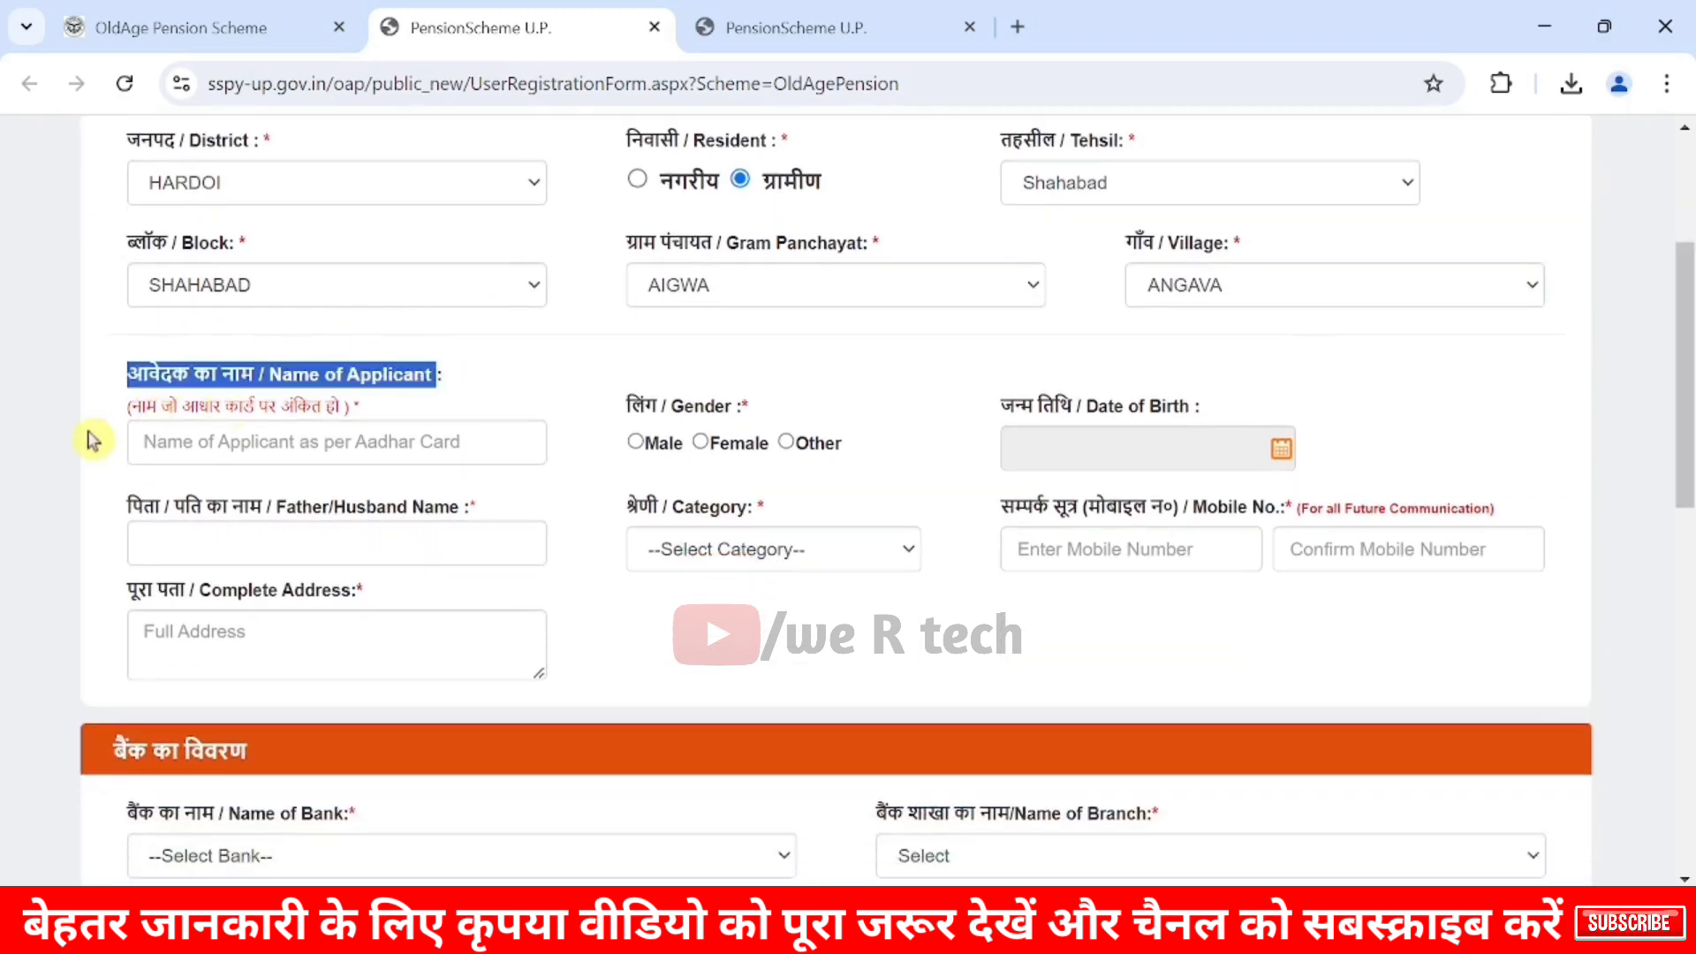
left_click(205, 443)
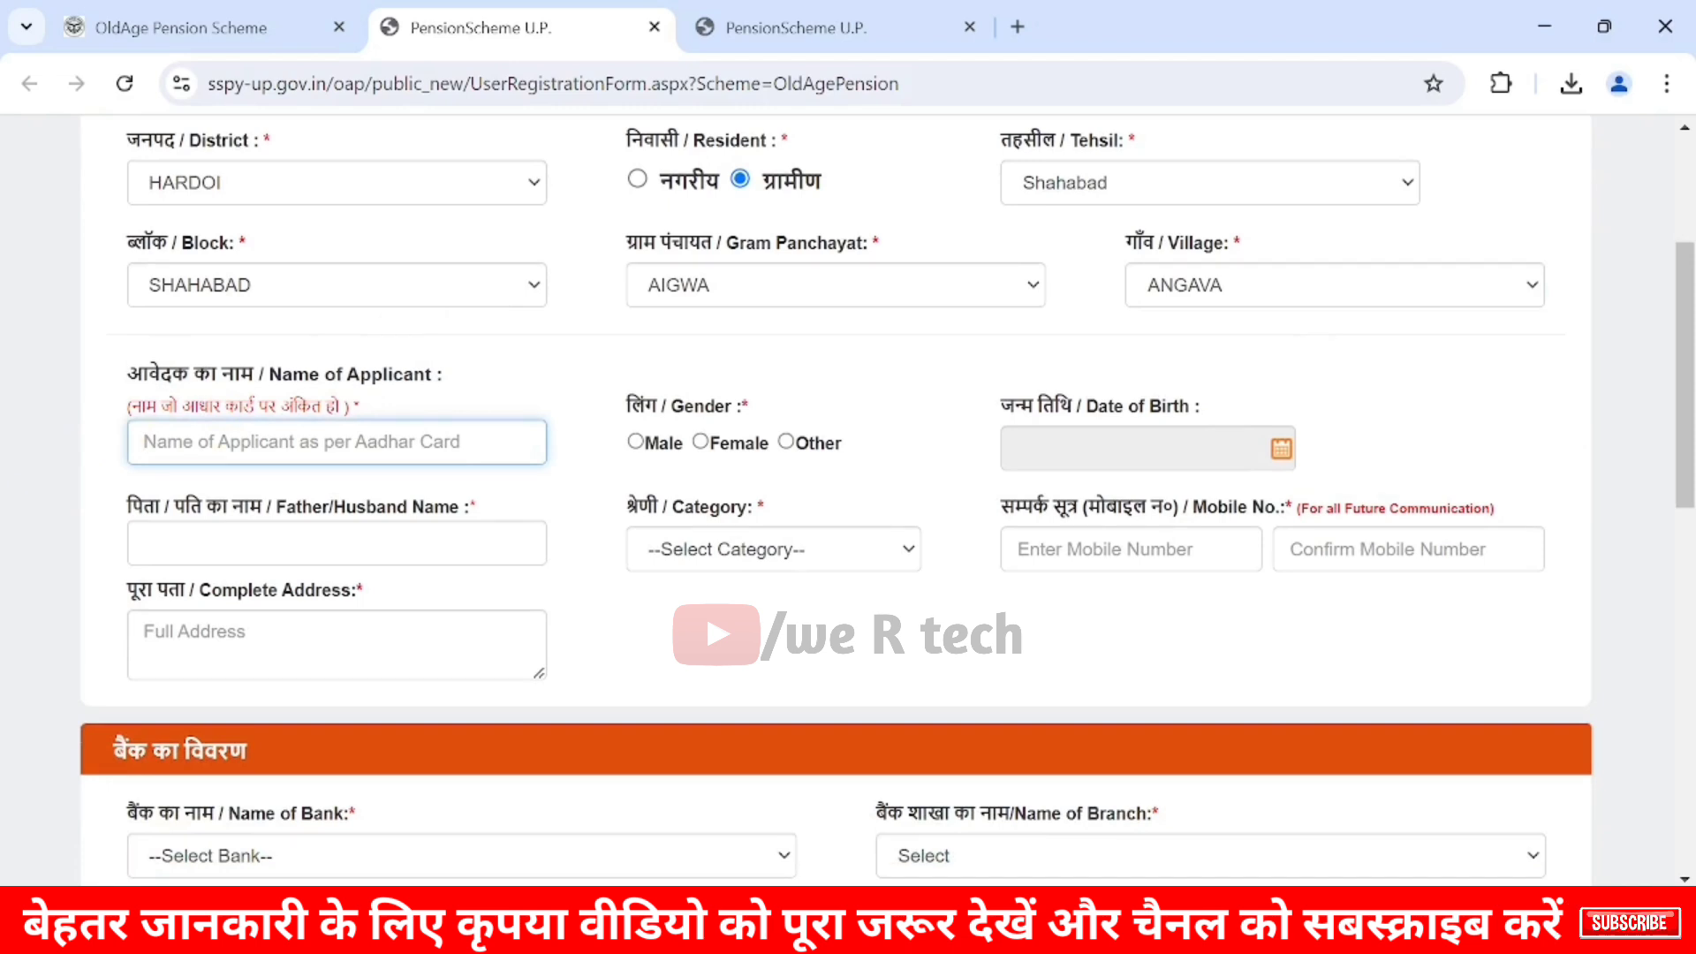
left_click_drag(131, 406, 321, 407)
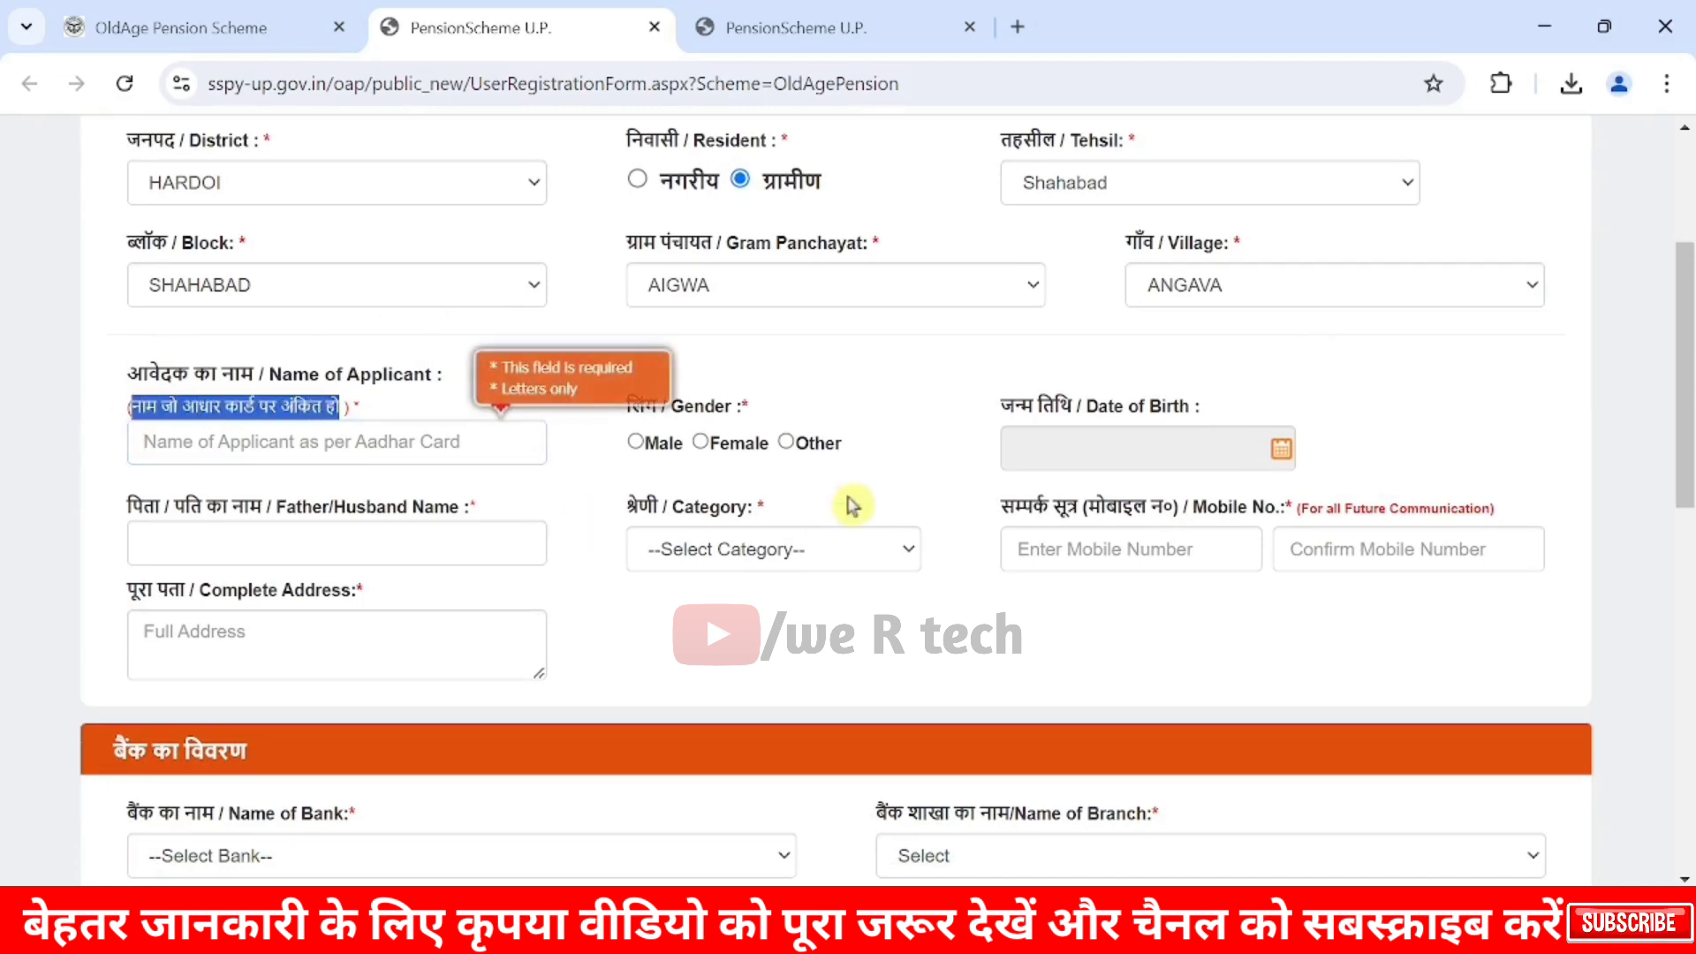
left_click(825, 398)
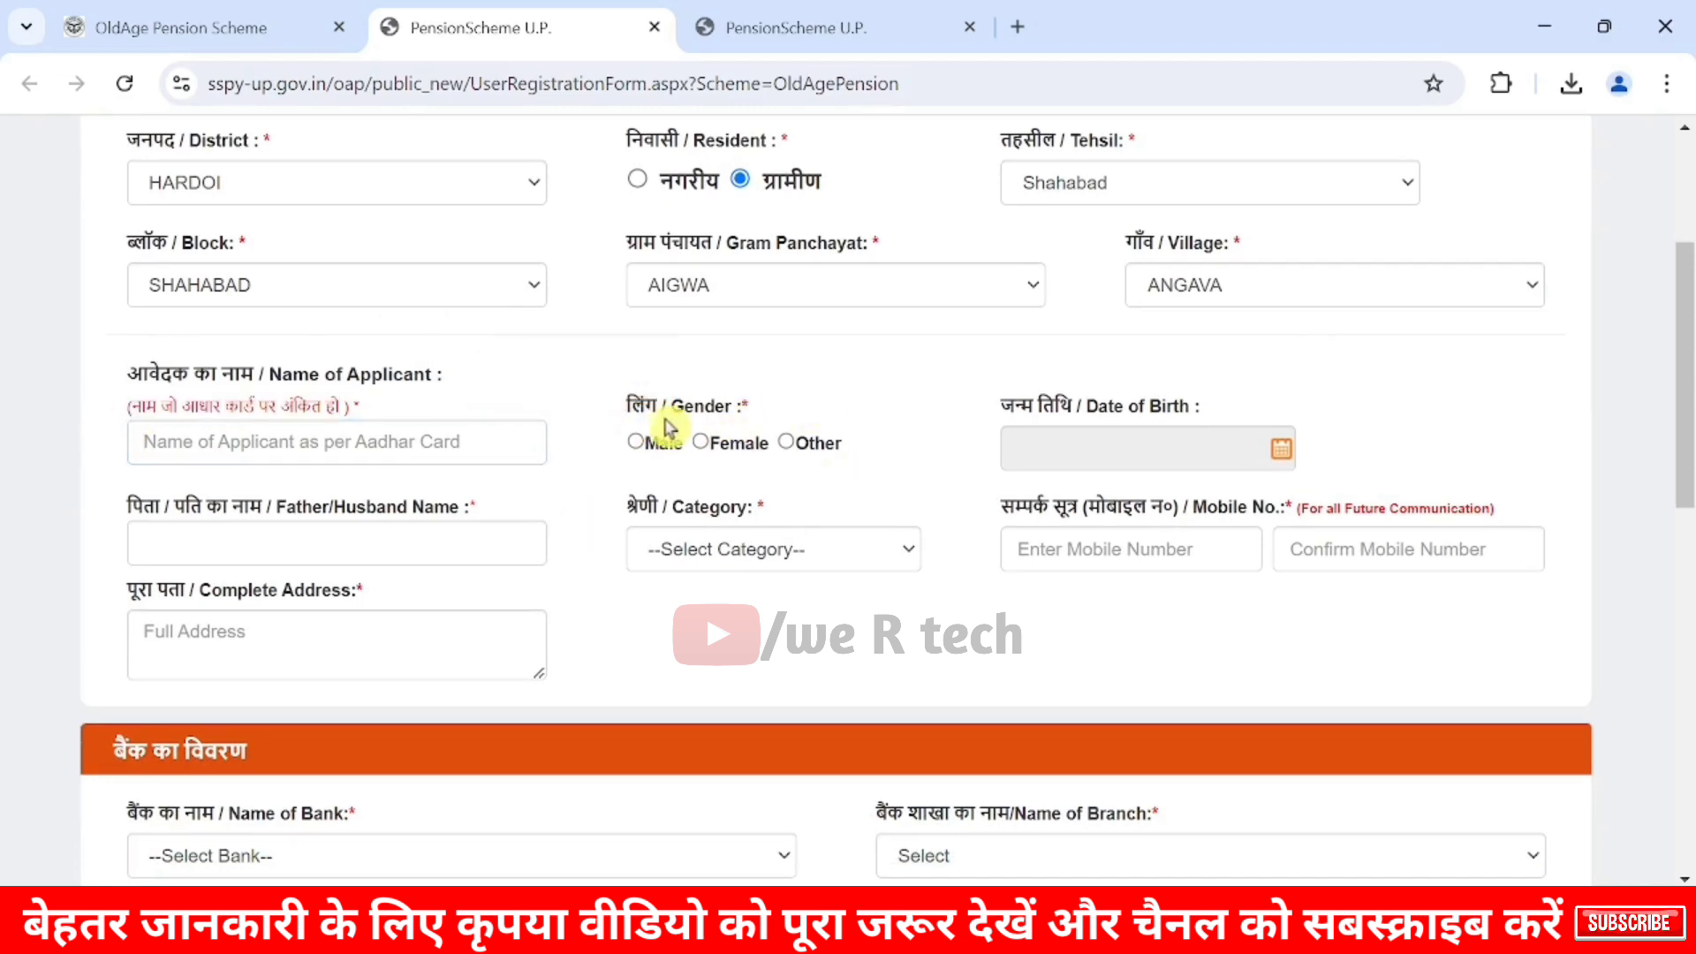
Set the applicant's gender to Male
left_click_drag(643, 405, 640, 450)
left_click(636, 443)
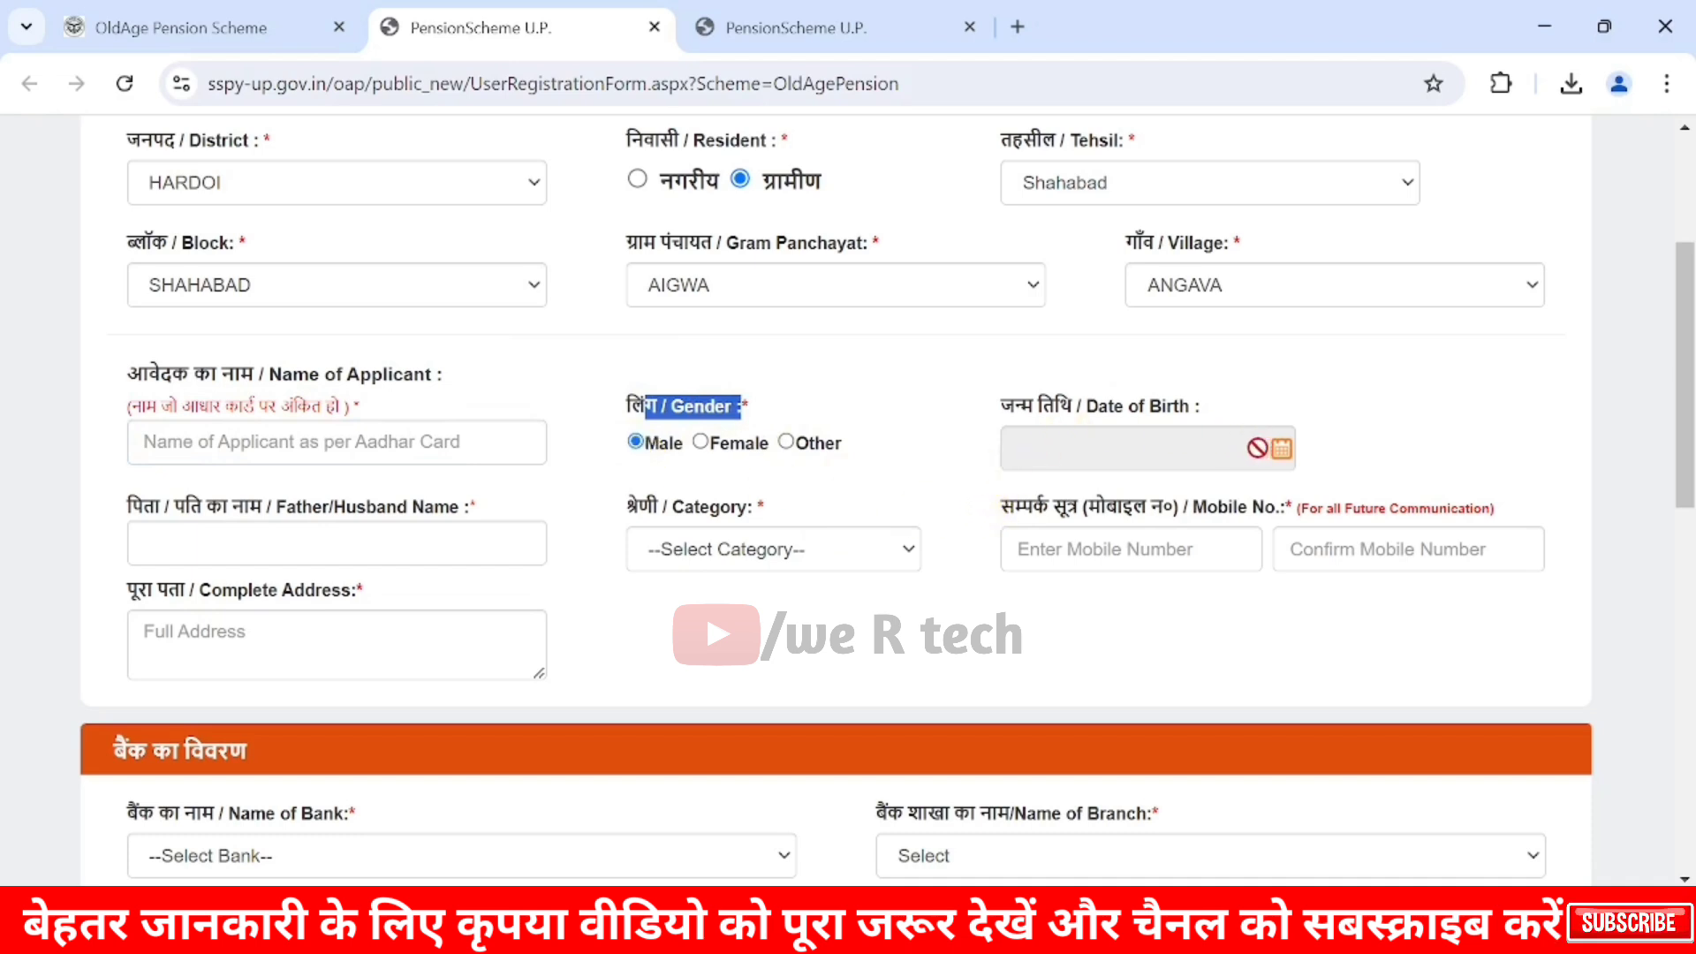
Enter the applicant's date of birth by picking the year, month and day in the calendar
left_click(1184, 449)
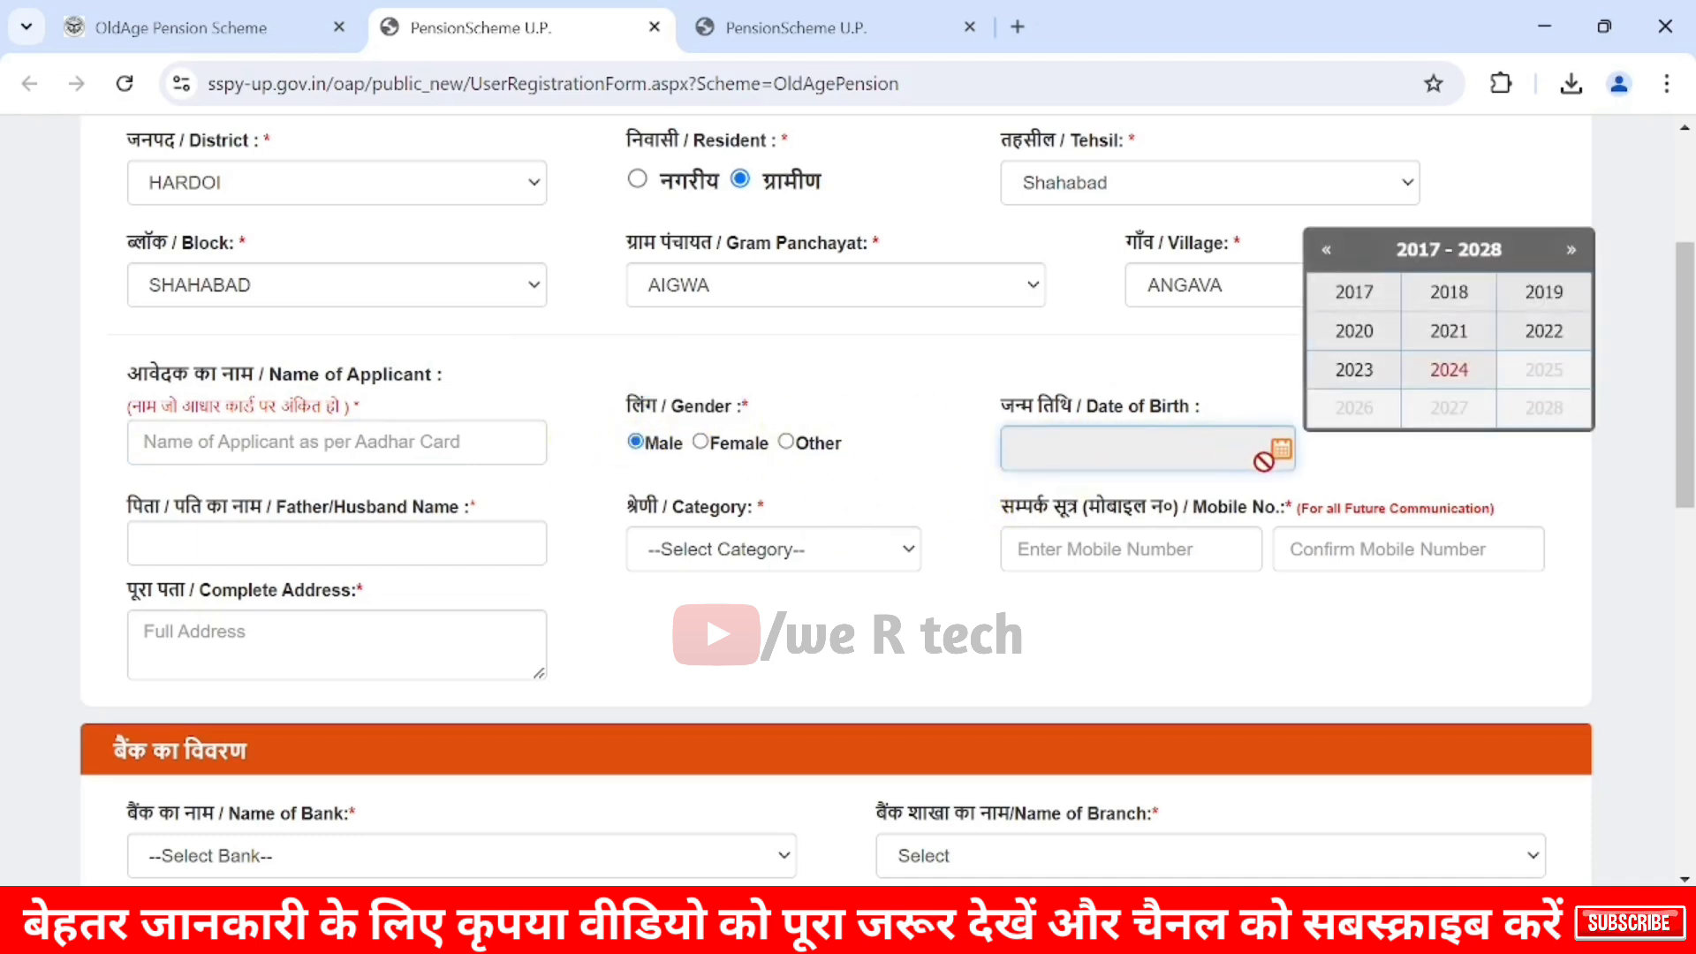
left_click(1327, 251)
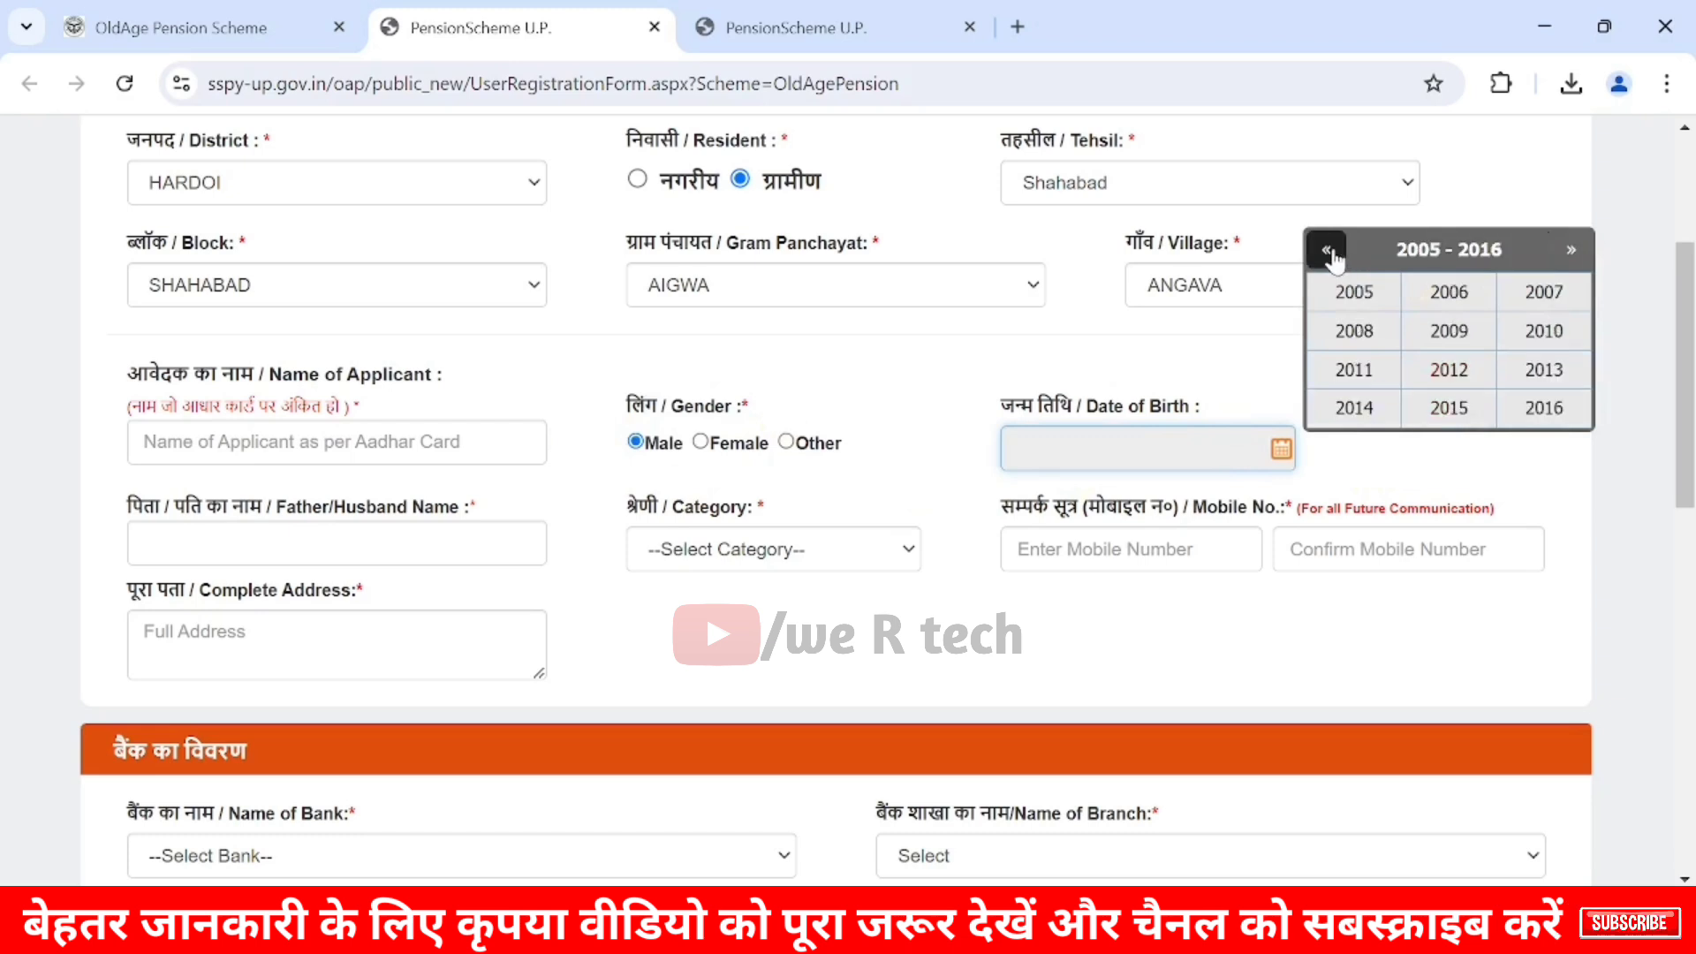
left_click(1329, 253)
left_click(1331, 254)
left_click_drag(1469, 324, 1571, 316)
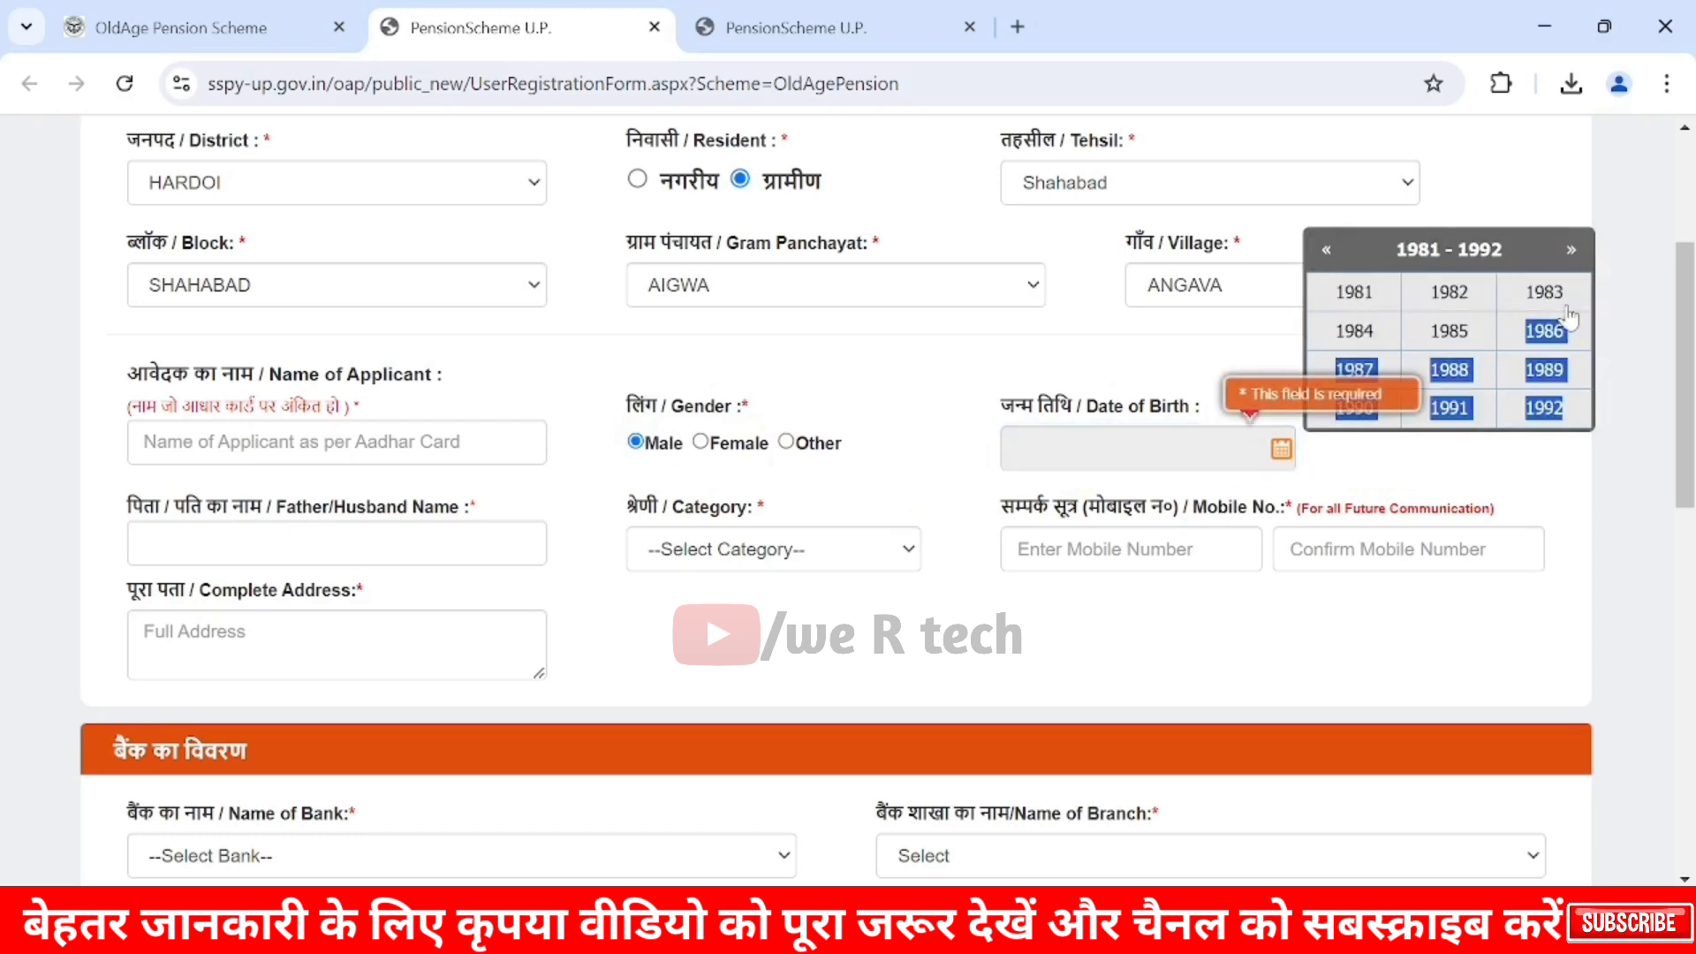
left_click(1329, 251)
left_click(1329, 251)
left_click(1329, 251)
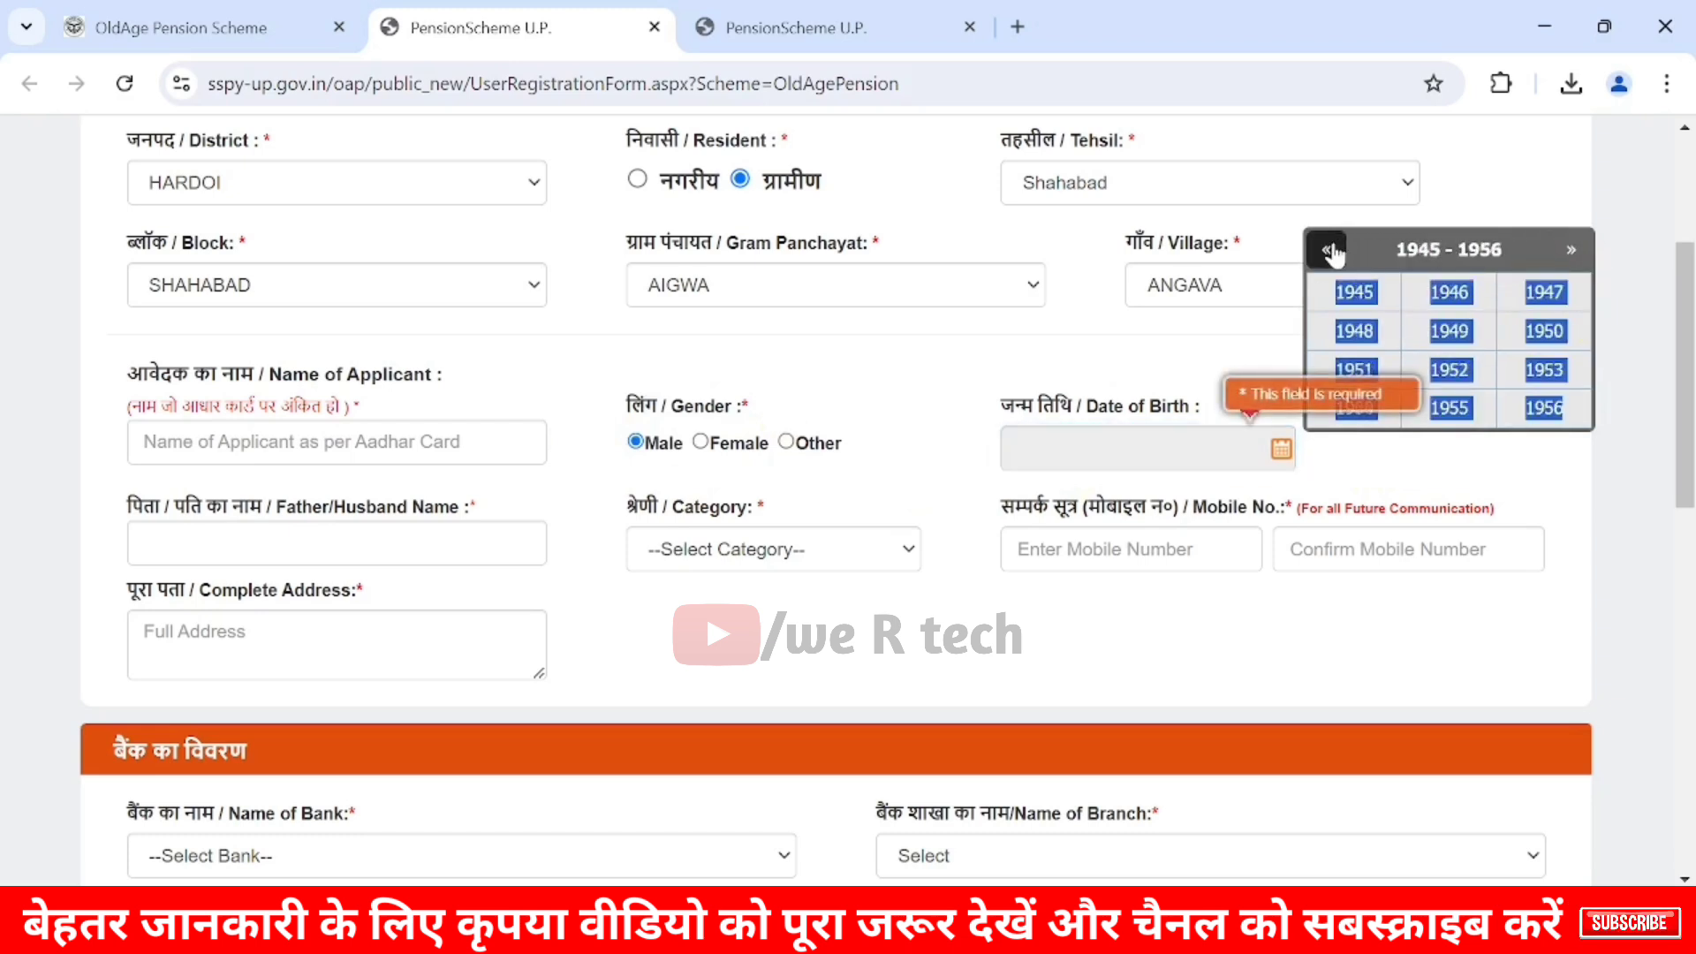
left_click(1449, 330)
left_click(1456, 375)
left_click(1490, 371)
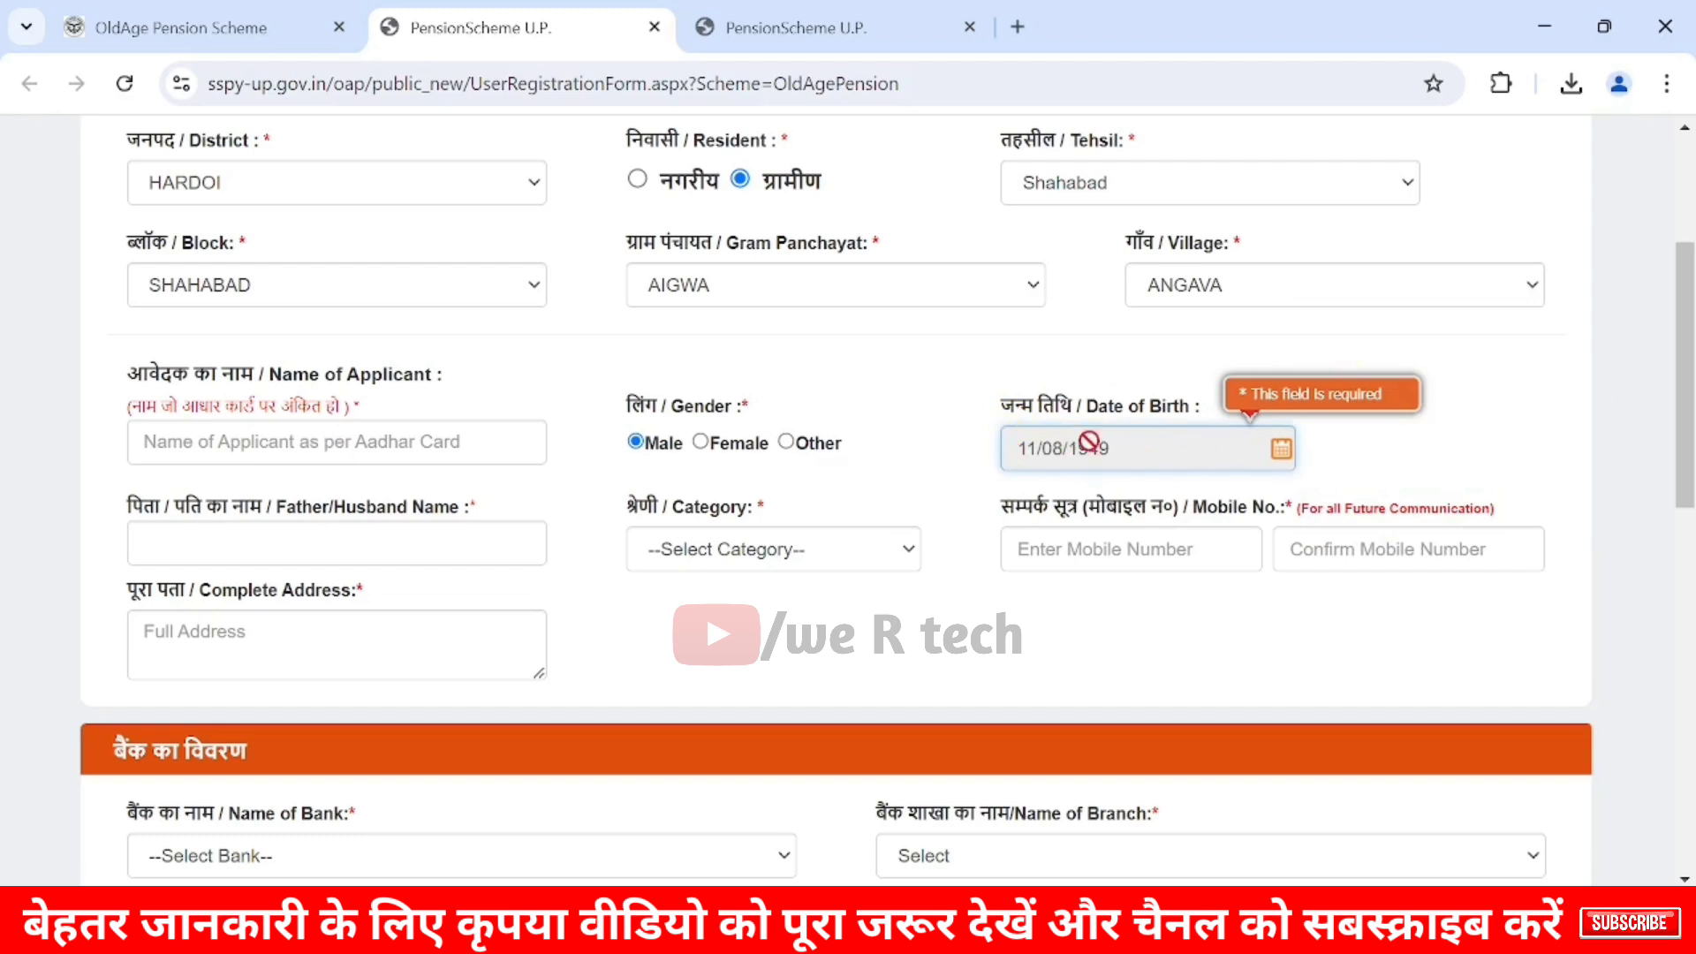
left_click(1504, 428)
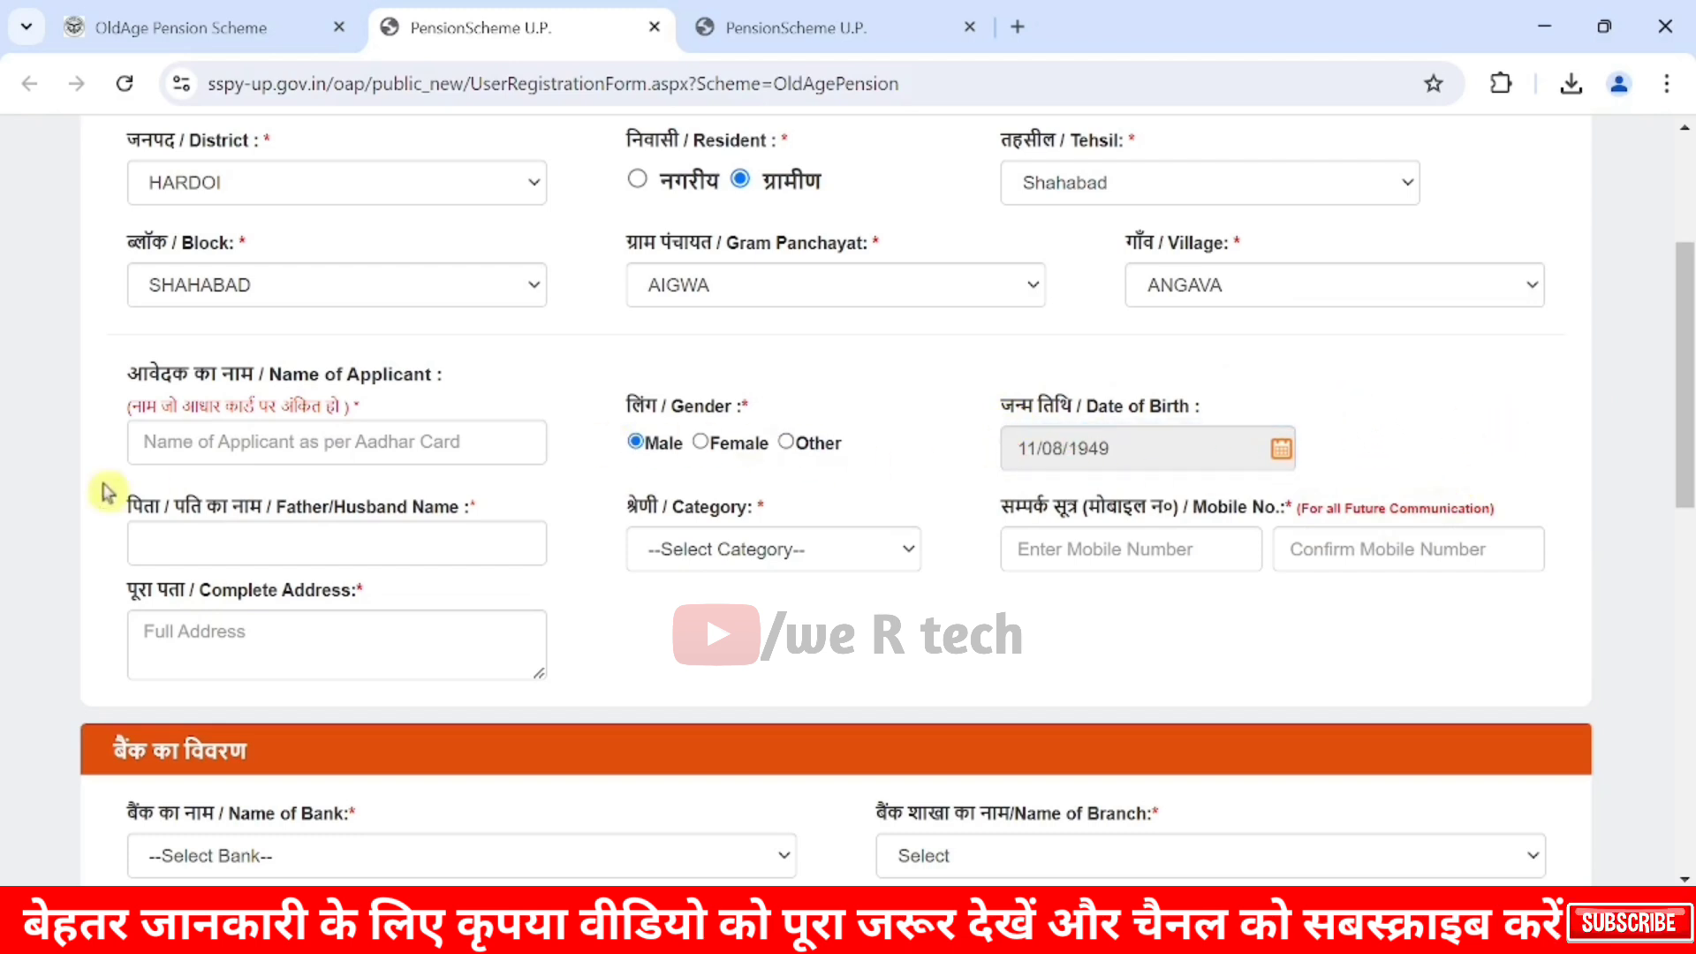
Set the applicant's category to GENERAL after checking the father/husband name field
left_click_drag(129, 506, 475, 507)
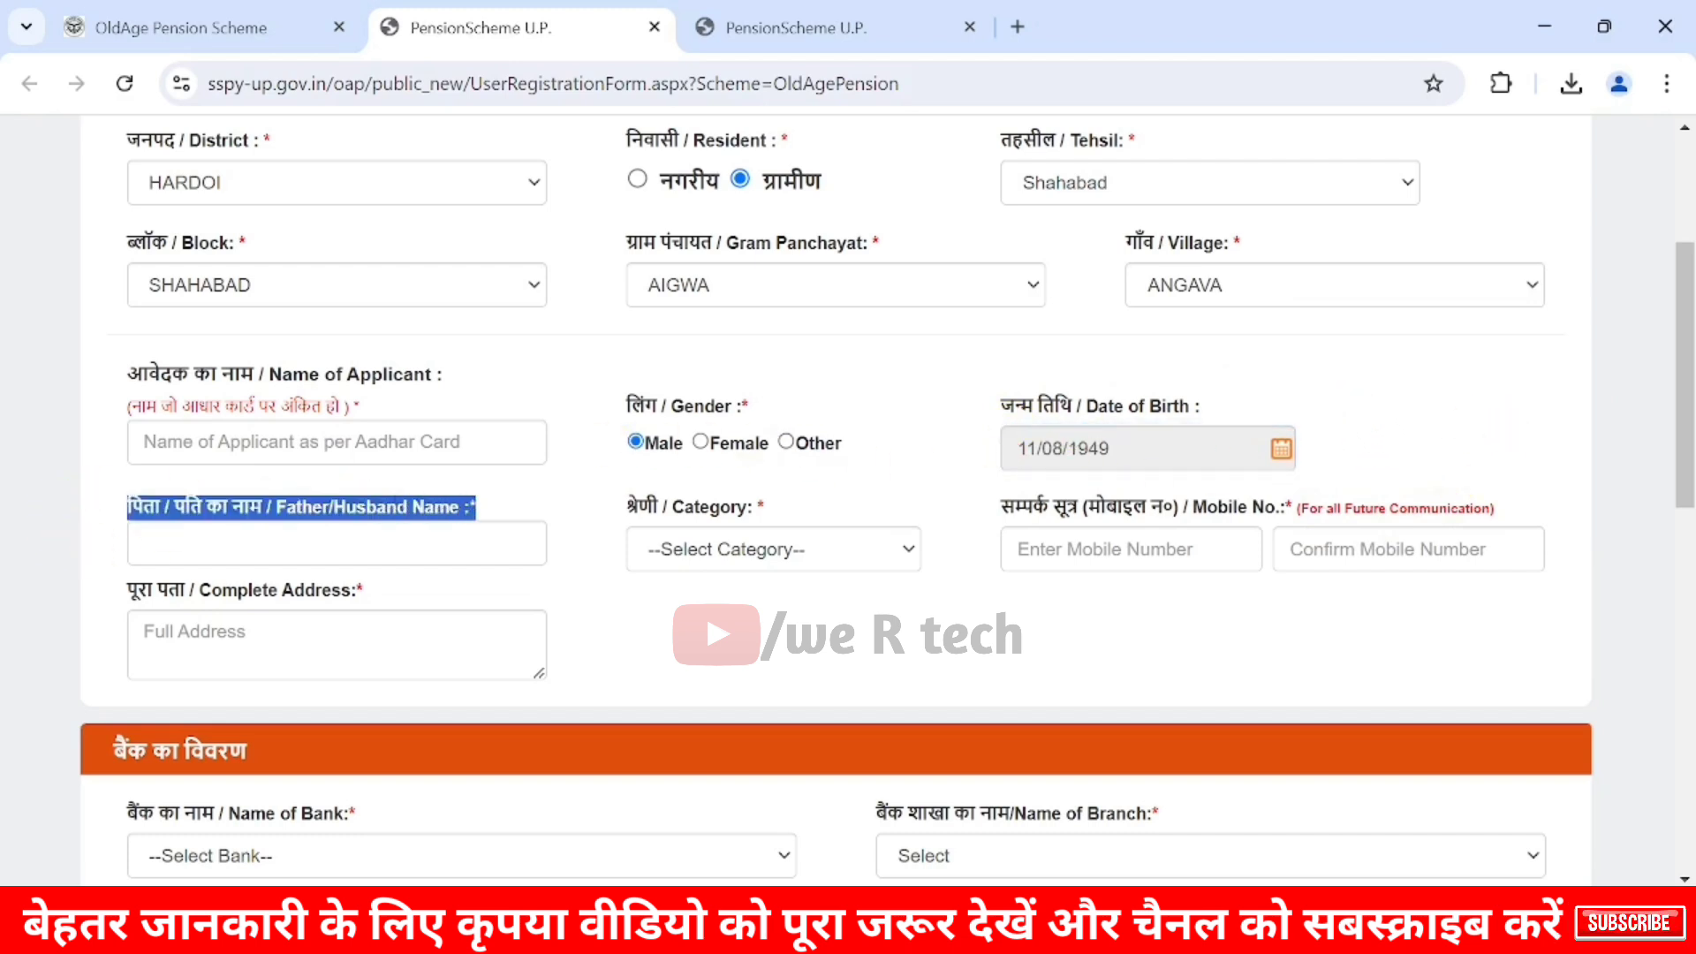
left_click(146, 542)
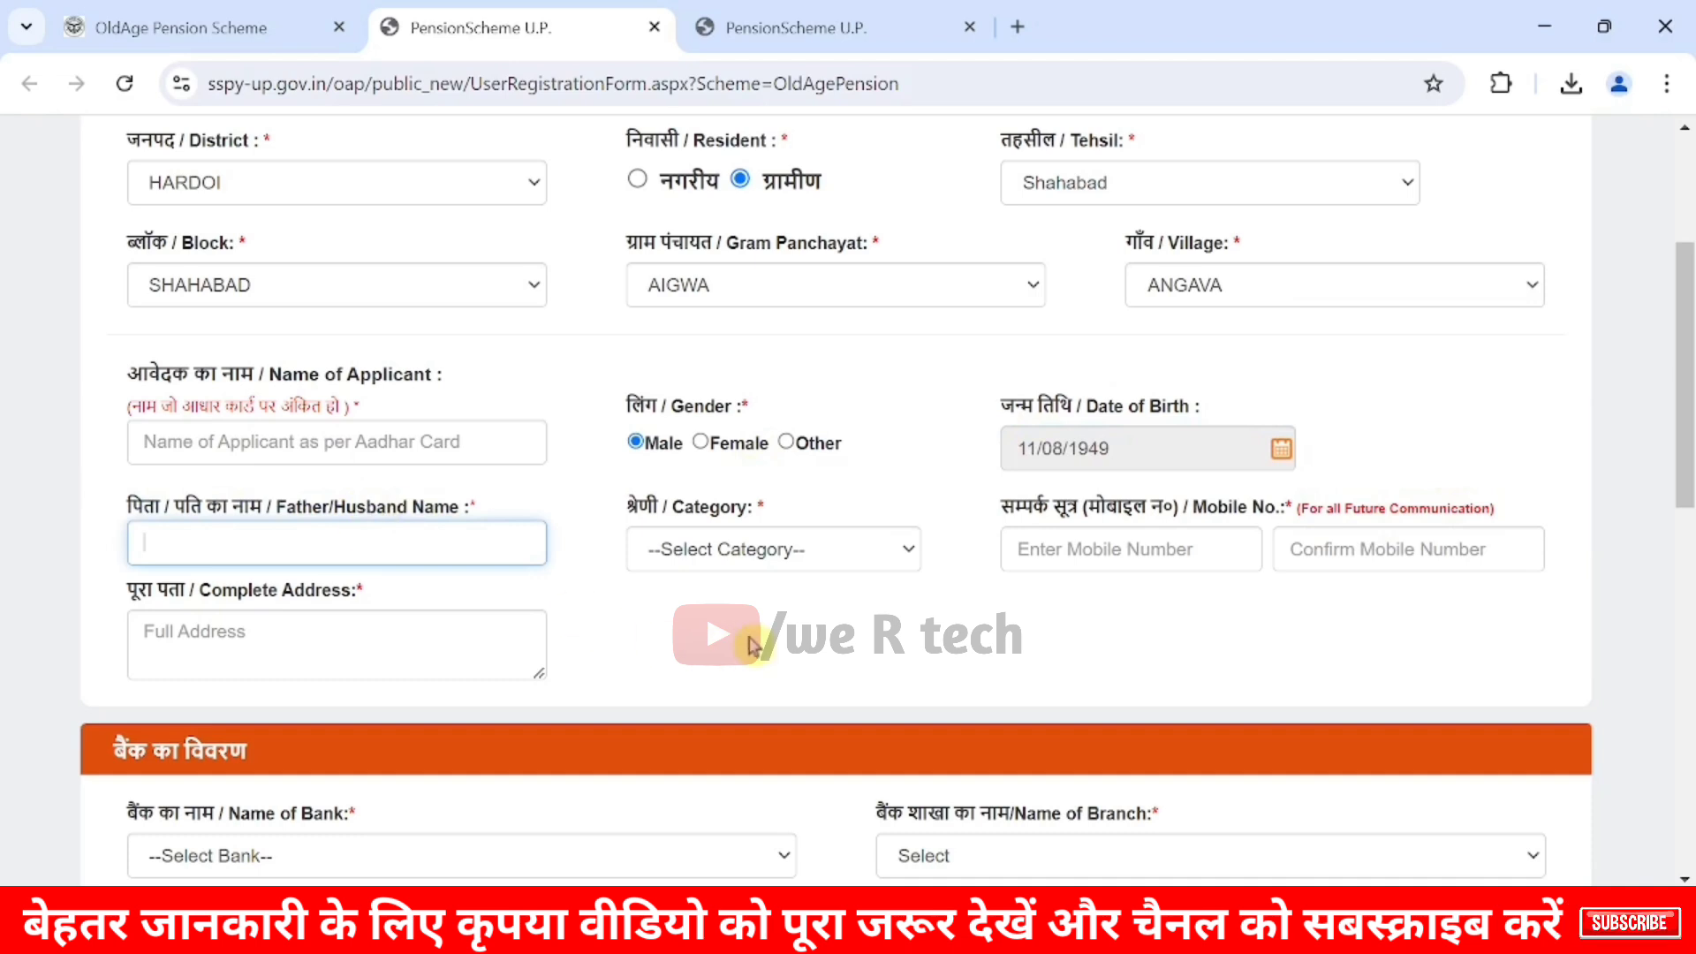
left_click(746, 552)
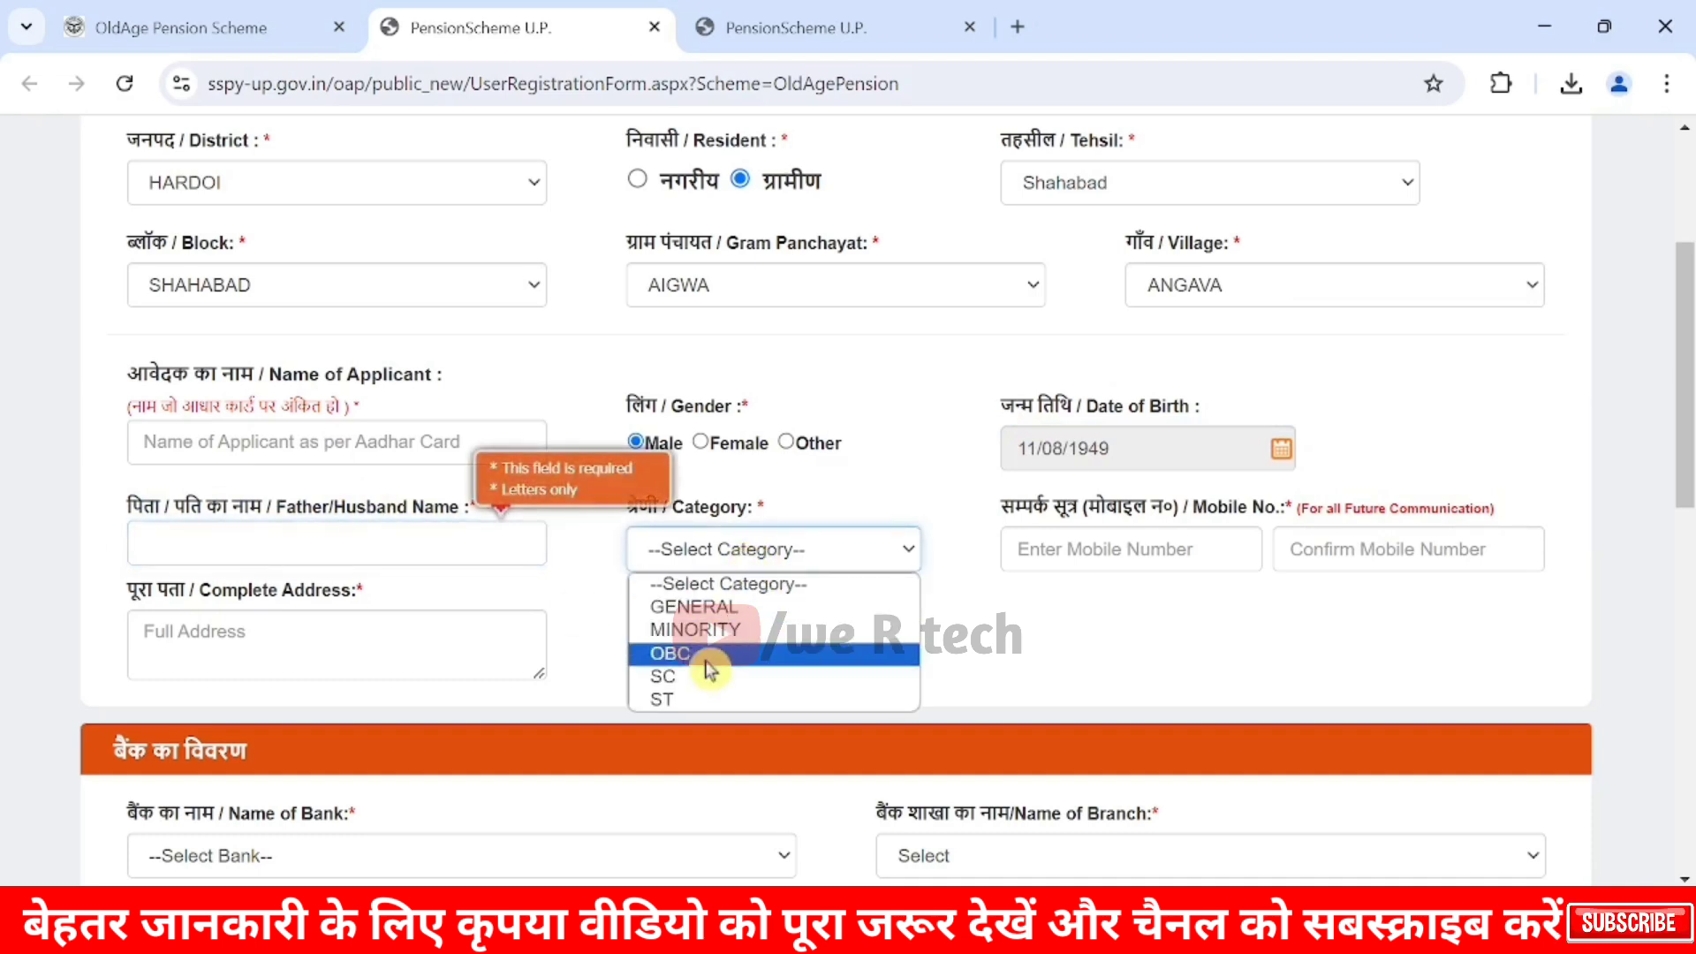
left_click(714, 609)
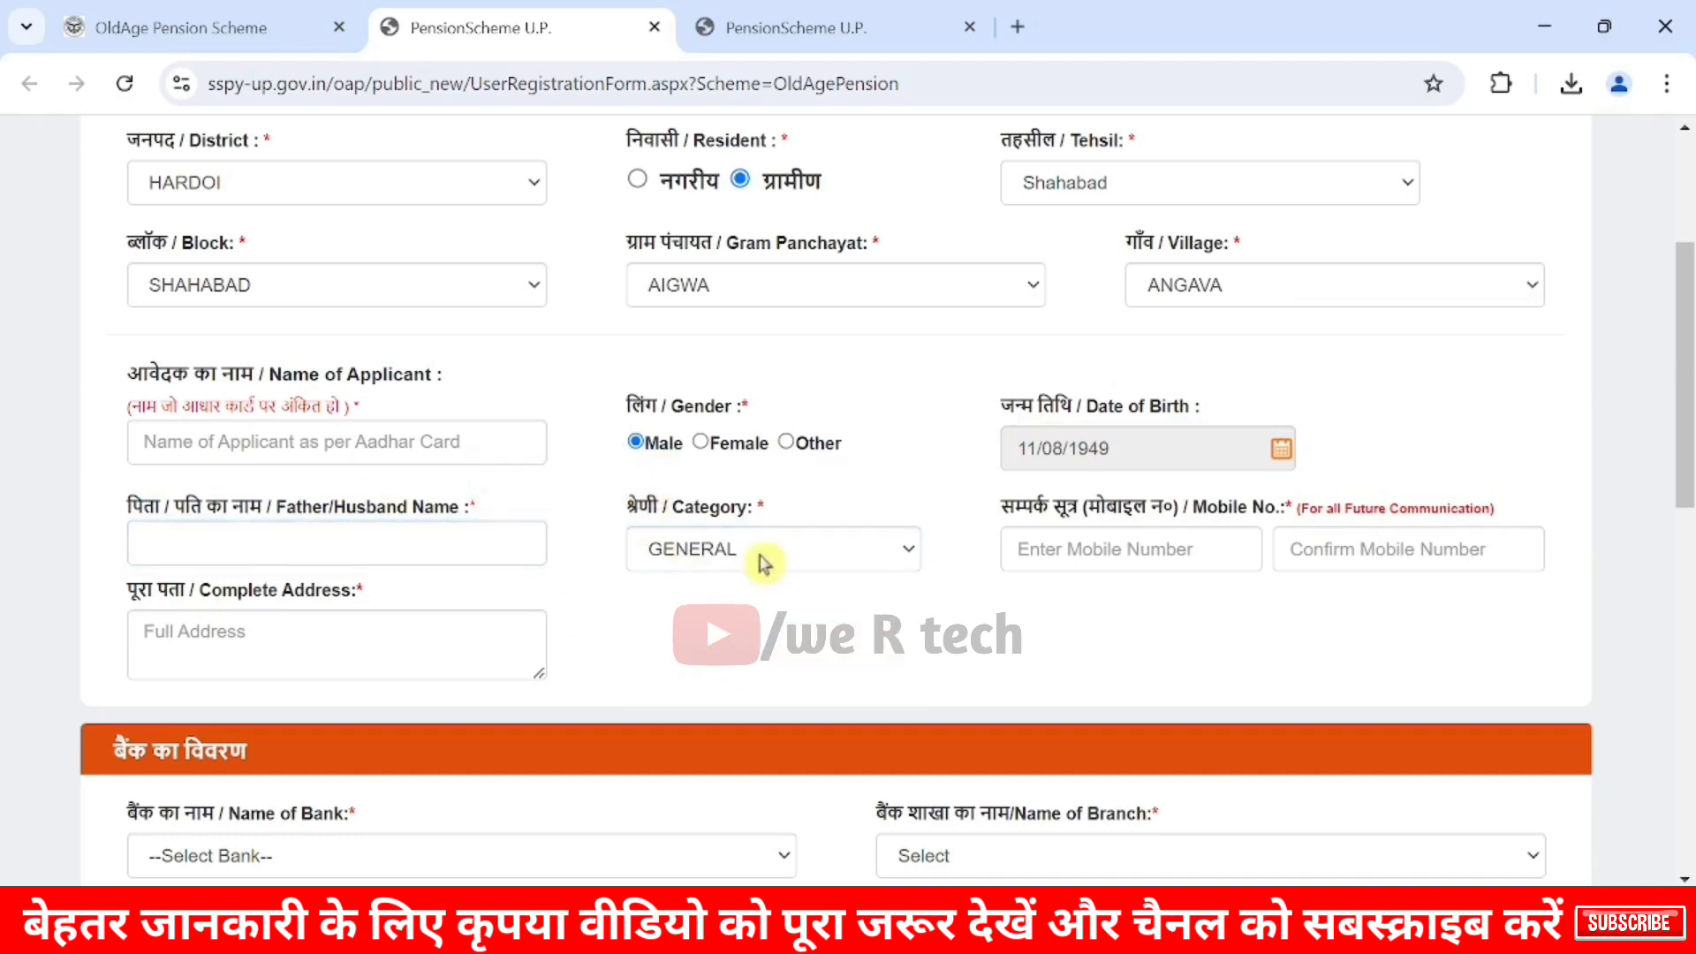
Look over the mobile number, confirm mobile number and complete address fields in the personal details section
left_click_drag(1012, 524, 1287, 506)
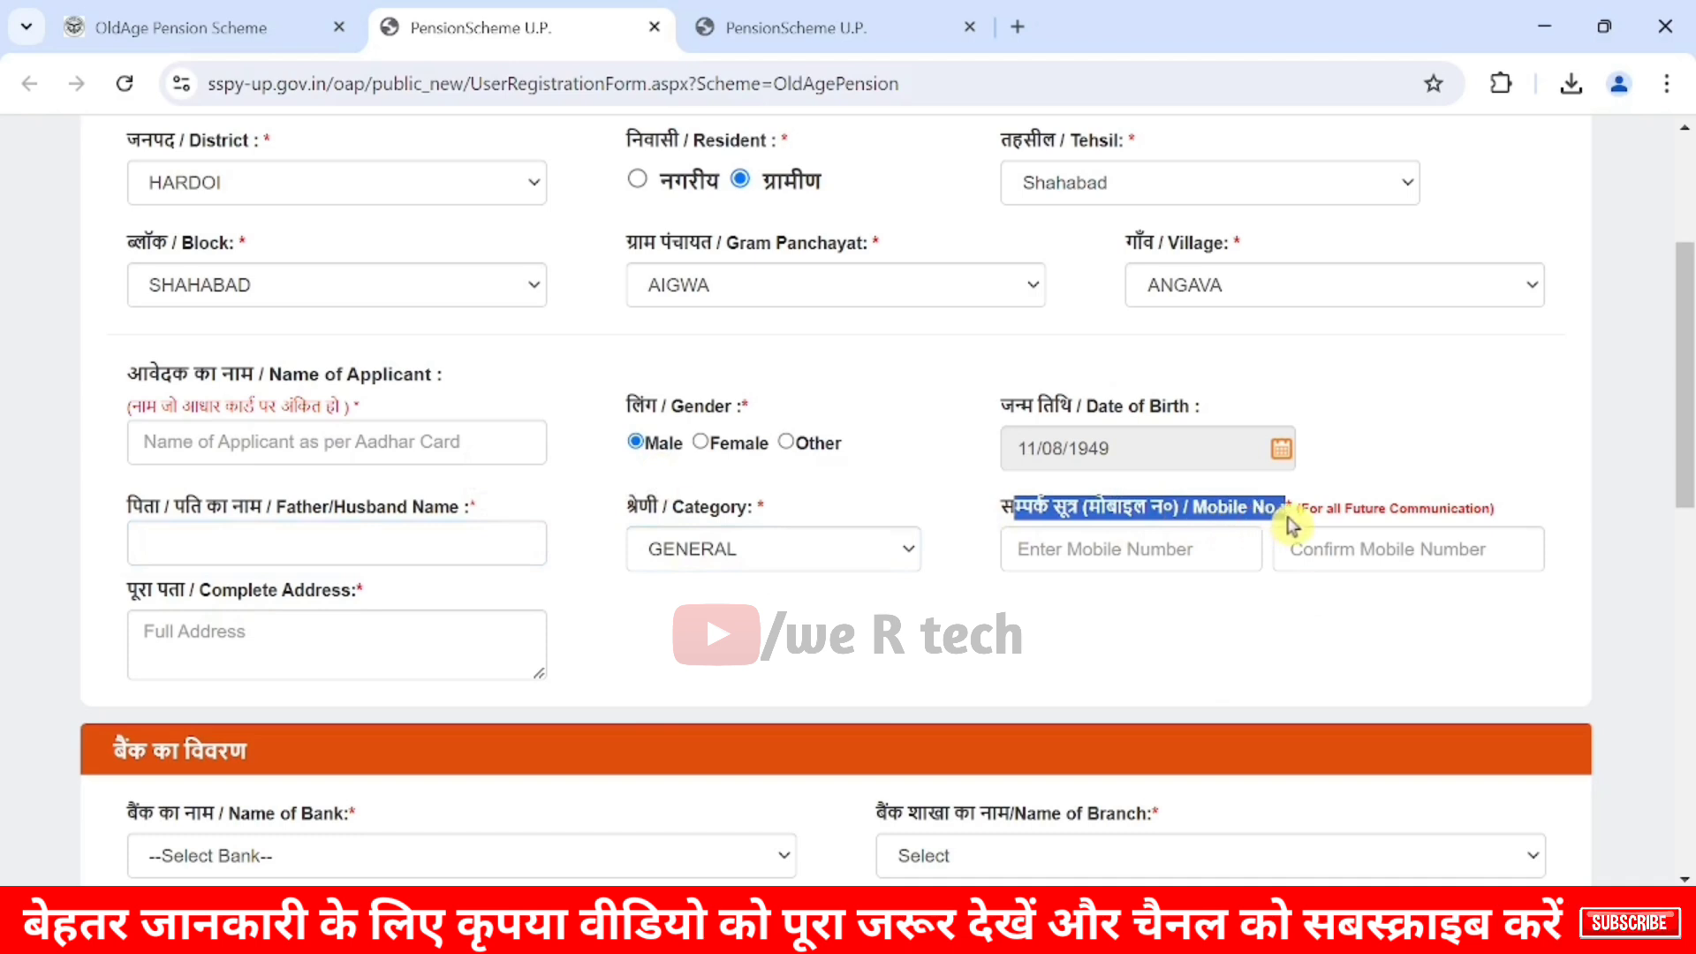
left_click(1141, 566)
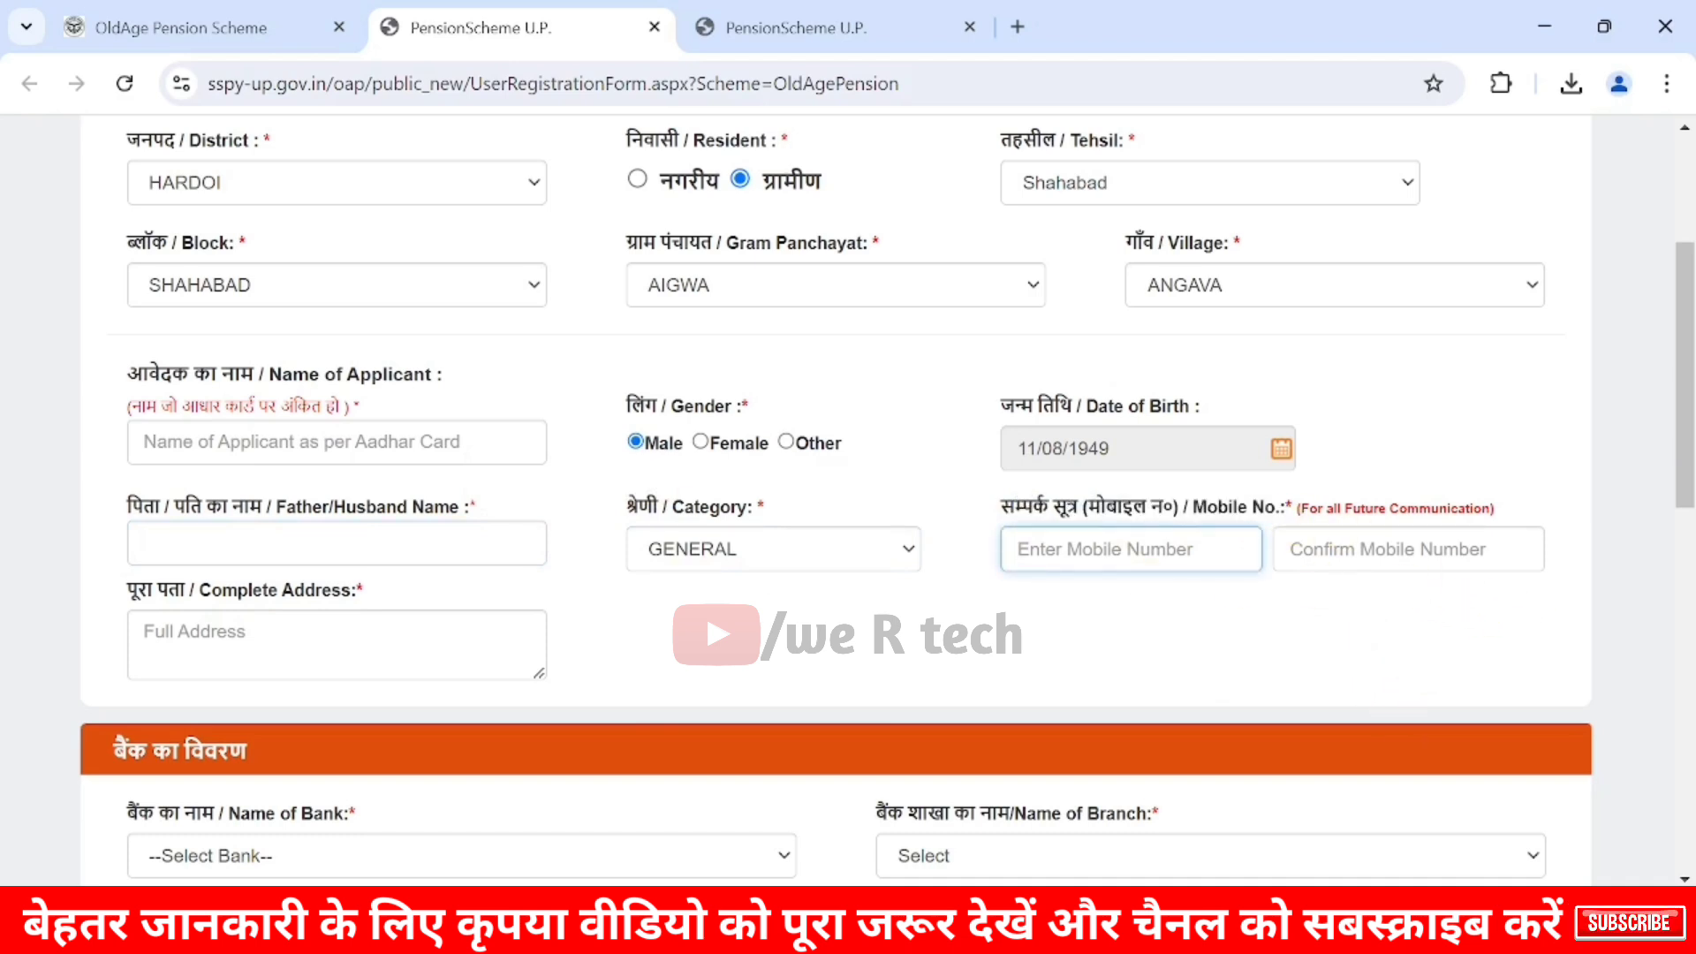
key("Tab")
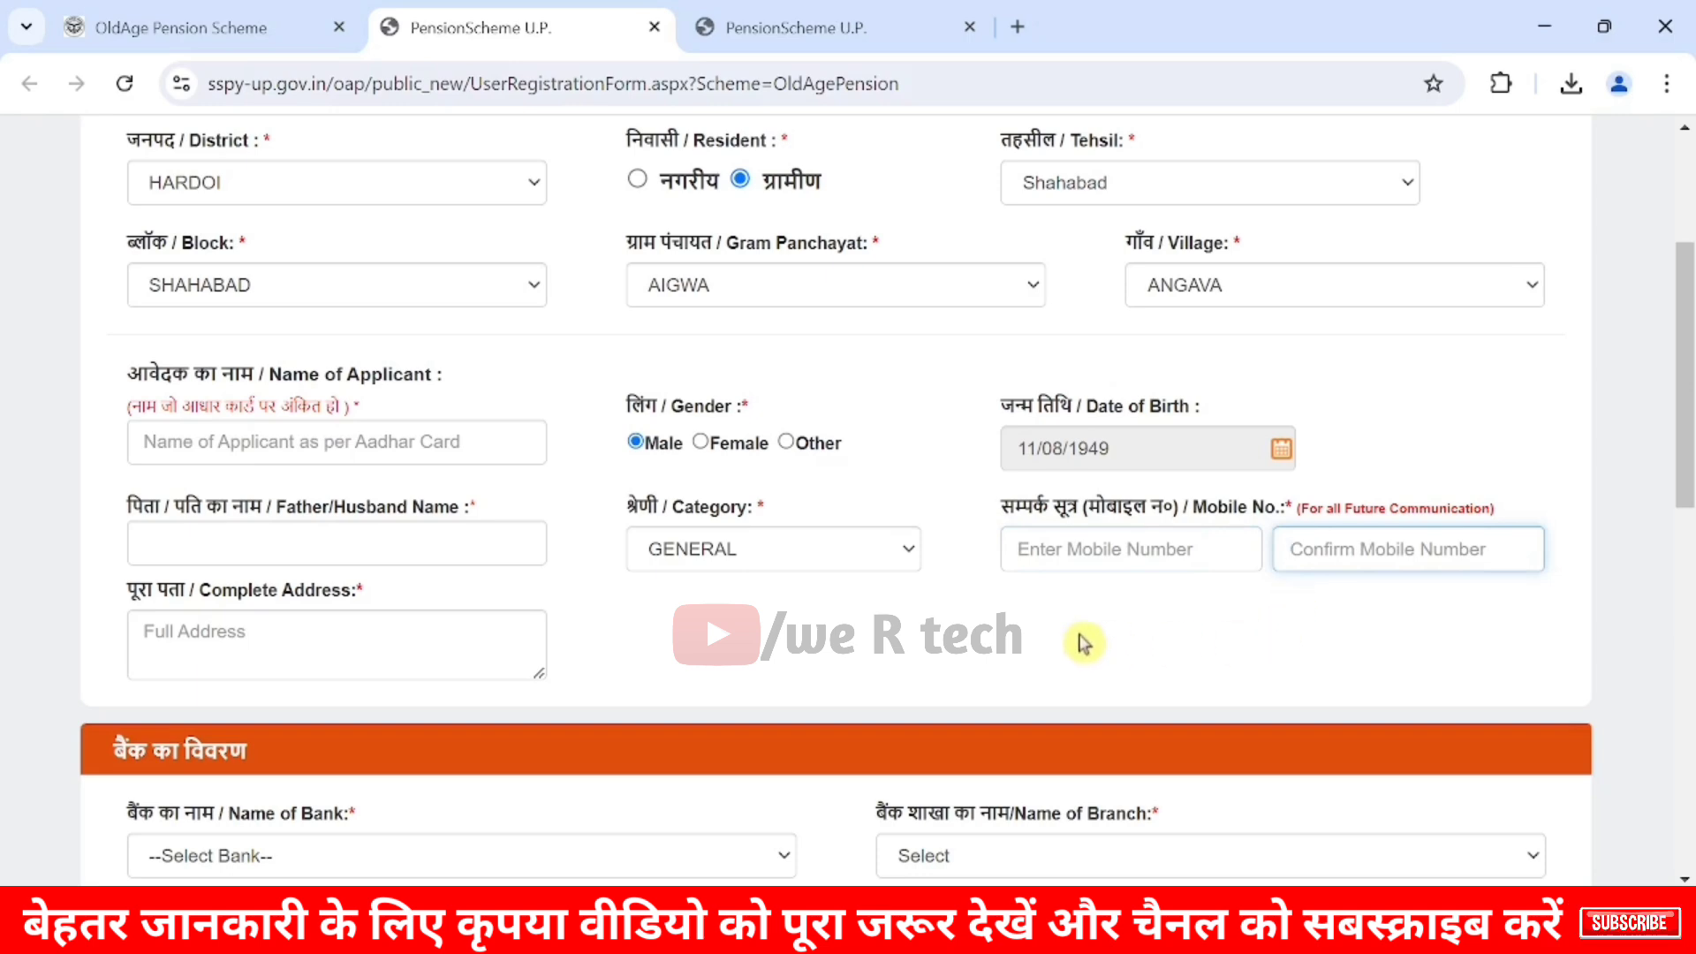
left_click(1041, 637)
left_click_drag(139, 594, 266, 592)
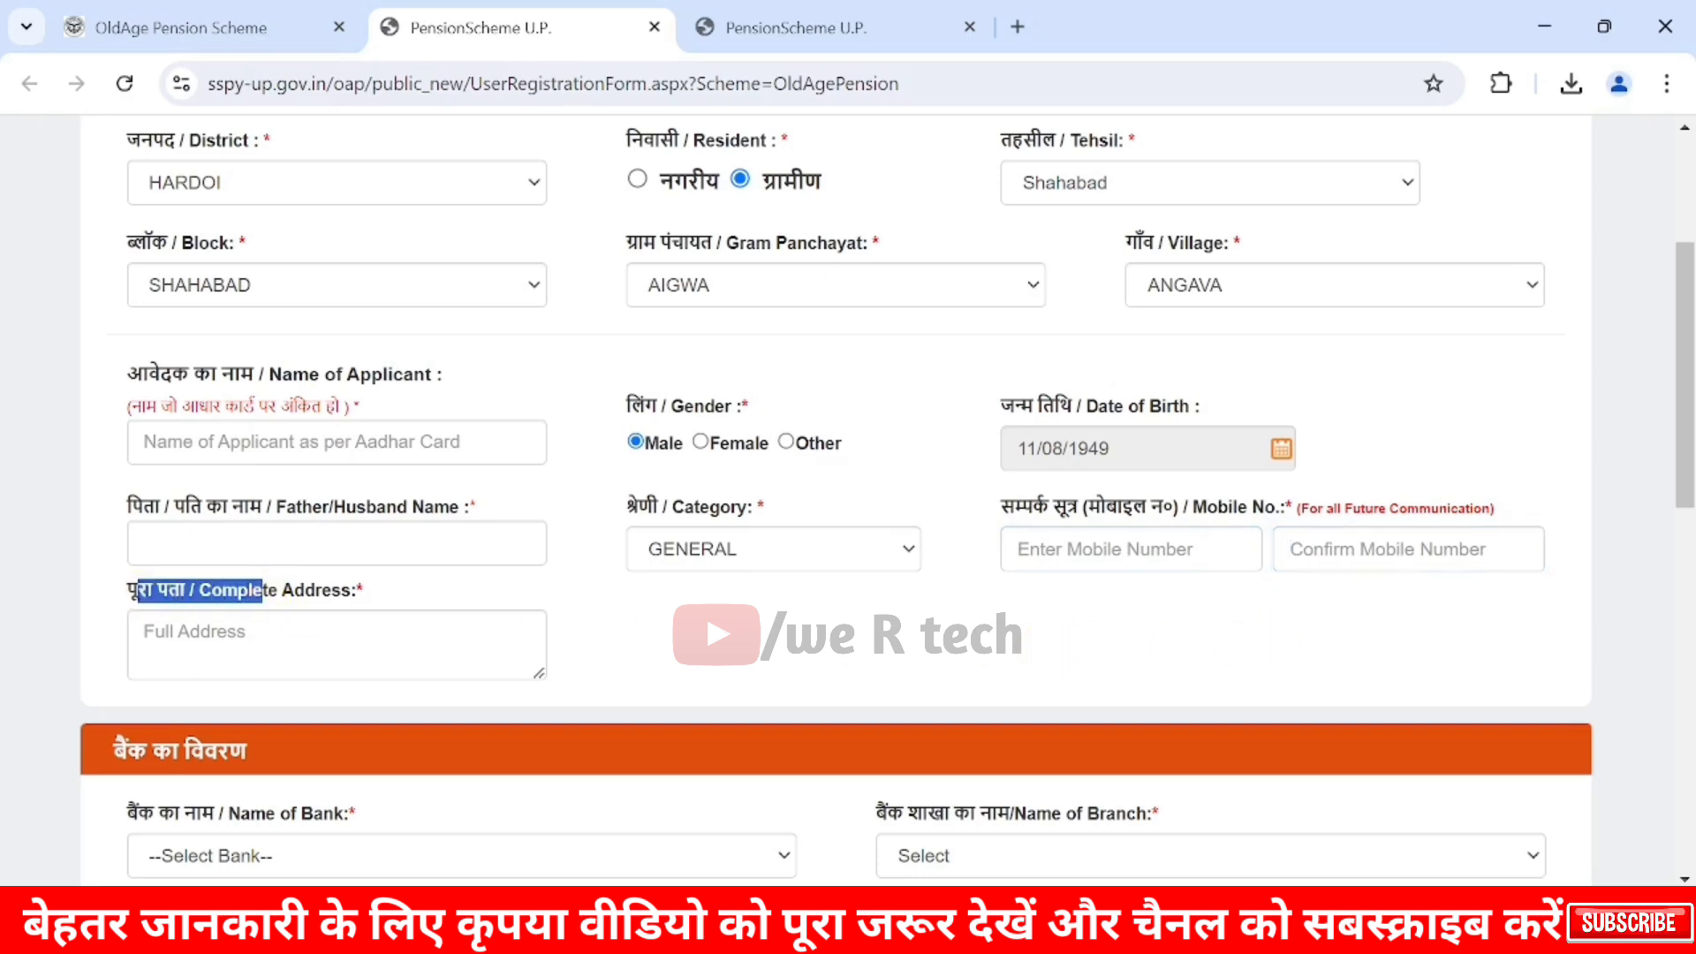
left_click(300, 638)
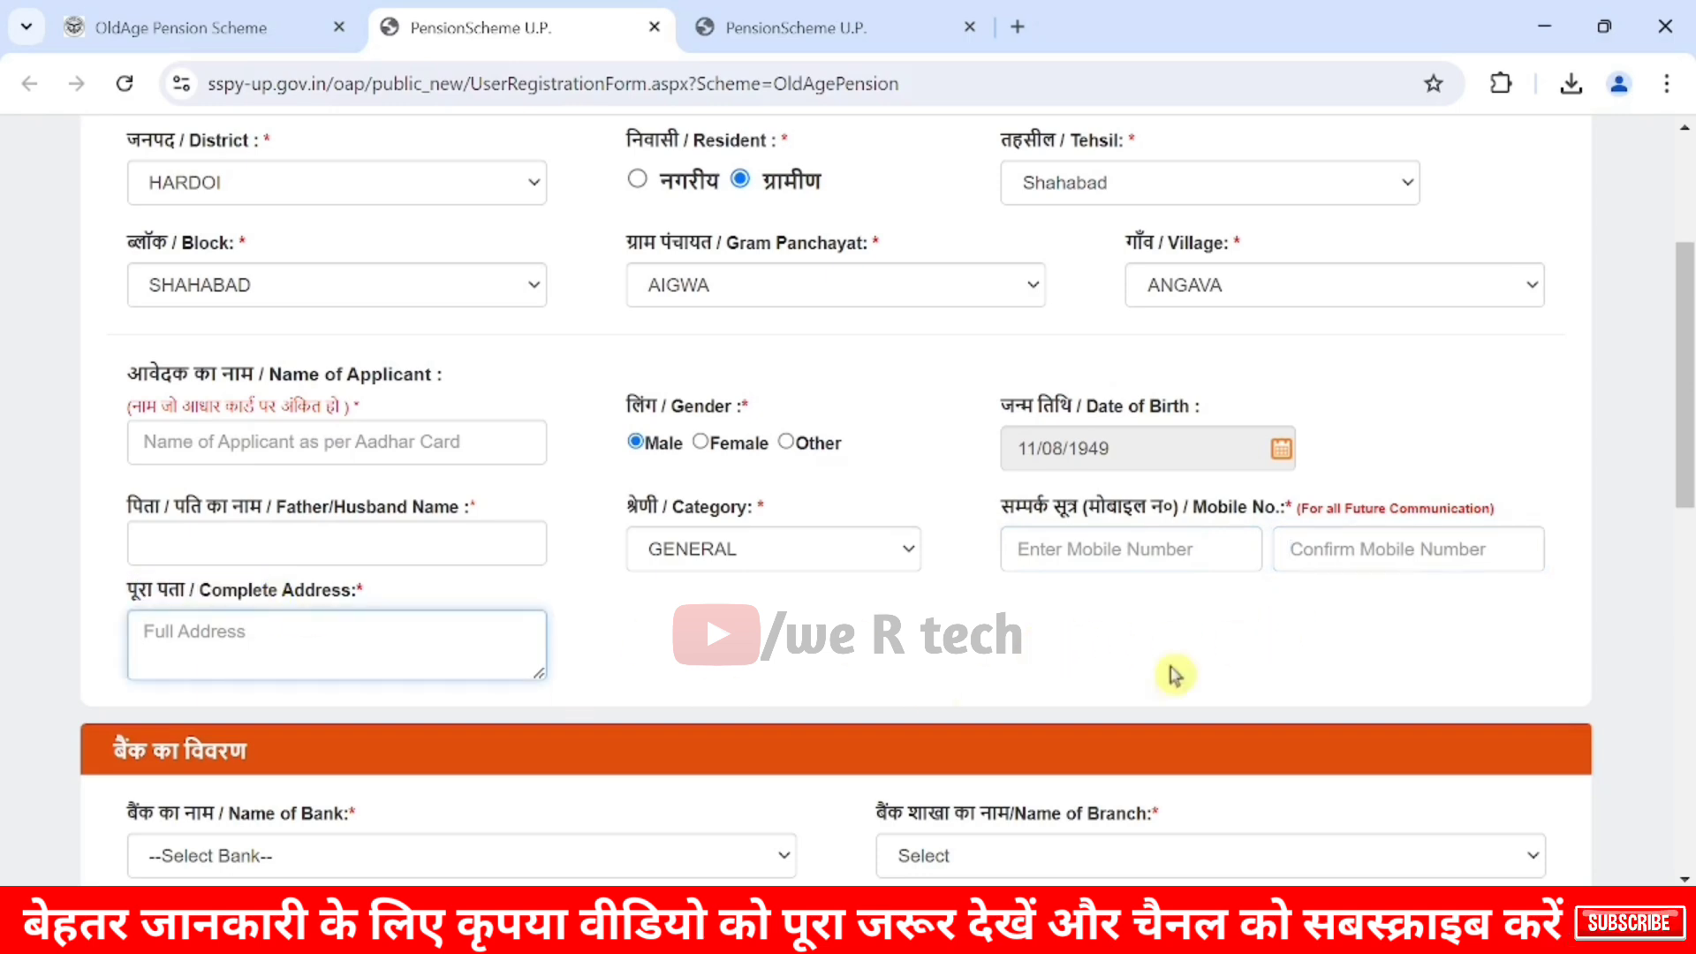
Choose STATE BANK OF INDIA as the bank and BENIGANJ as the branch, and check the IFSC code field
left_click_drag(1686, 415, 1688, 590)
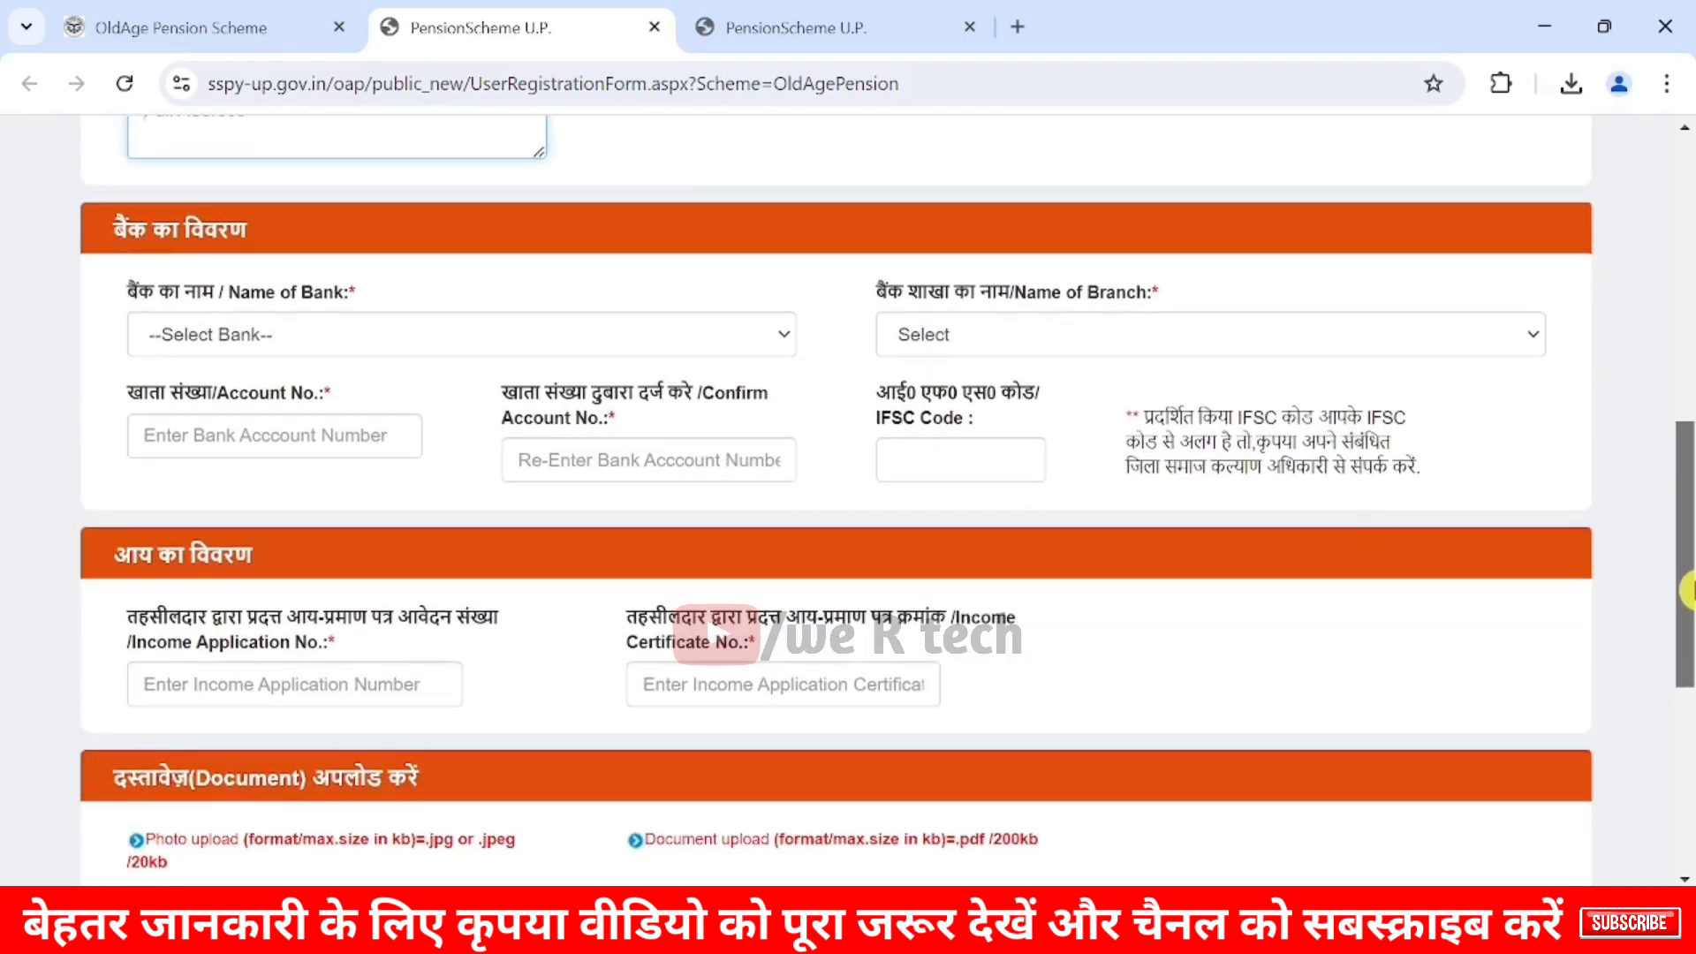
left_click_drag(105, 226, 258, 239)
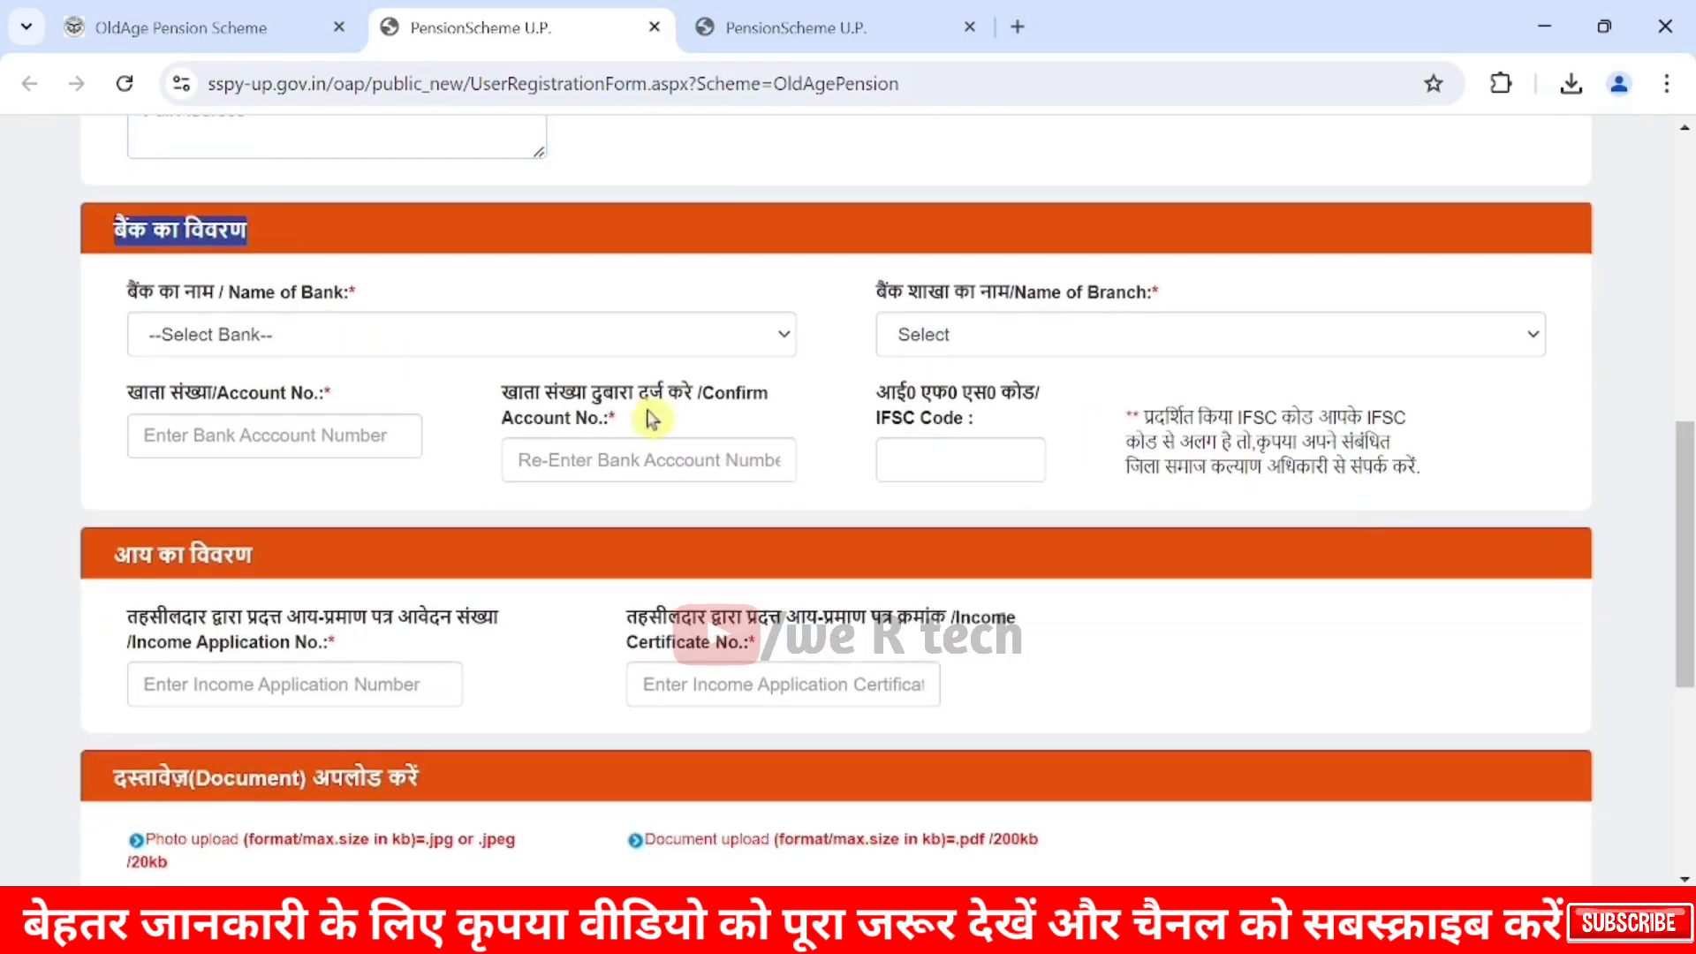
left_click(232, 334)
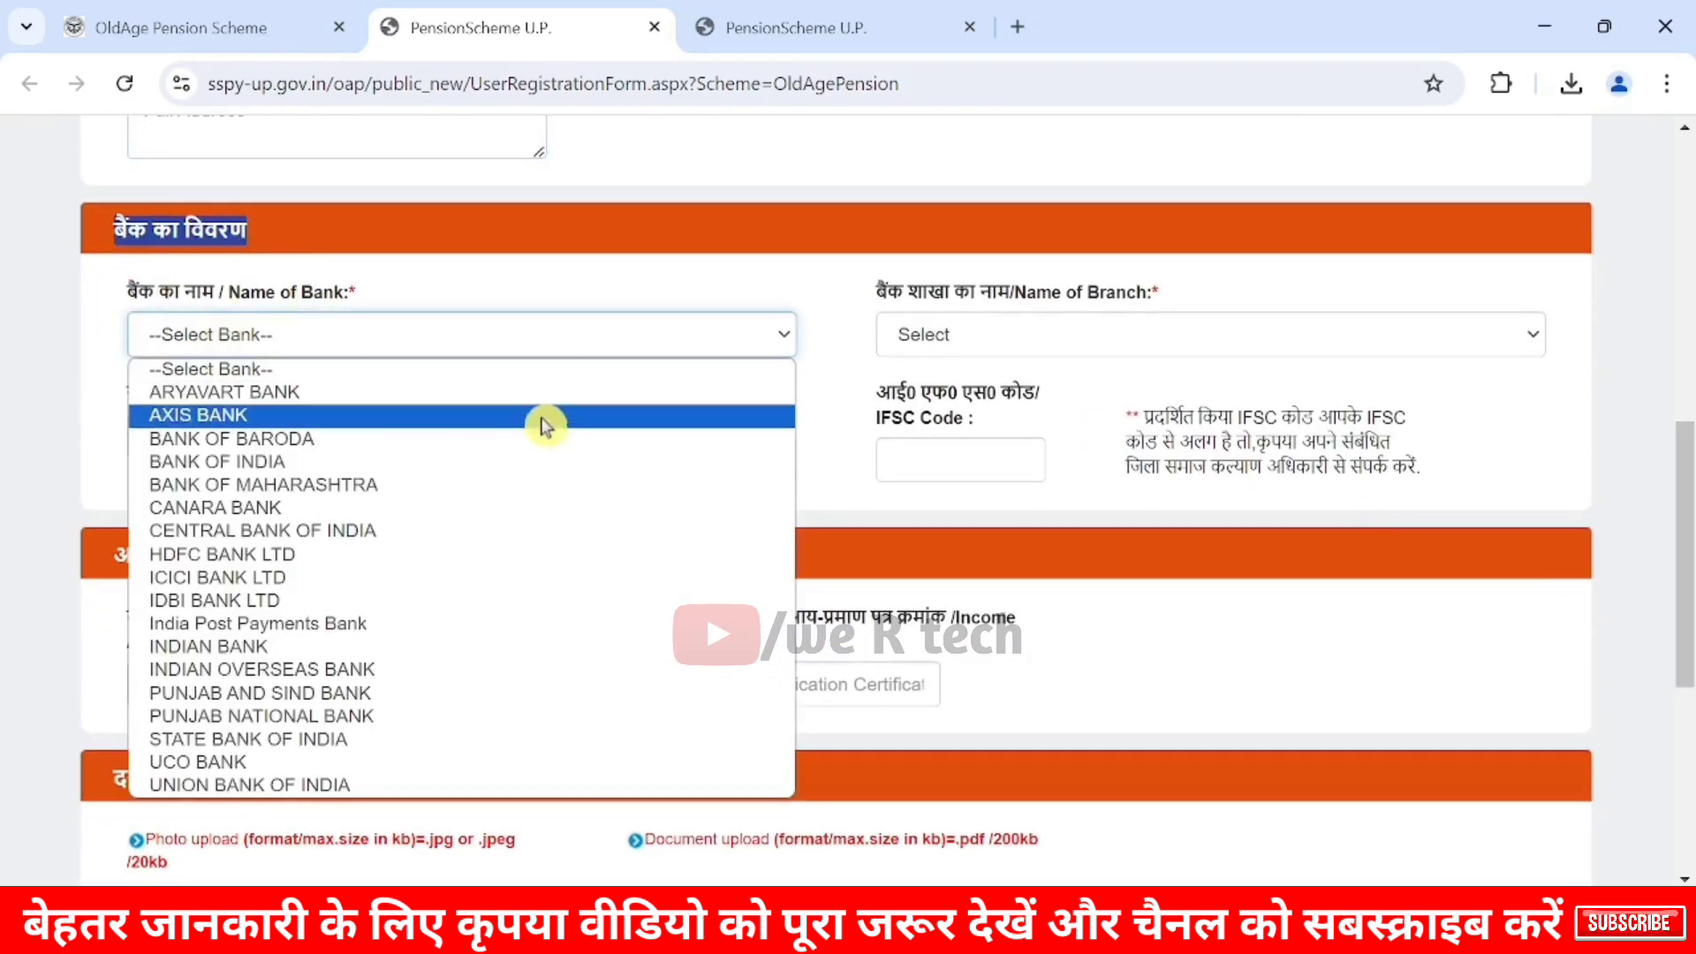
key("s")
key("Return")
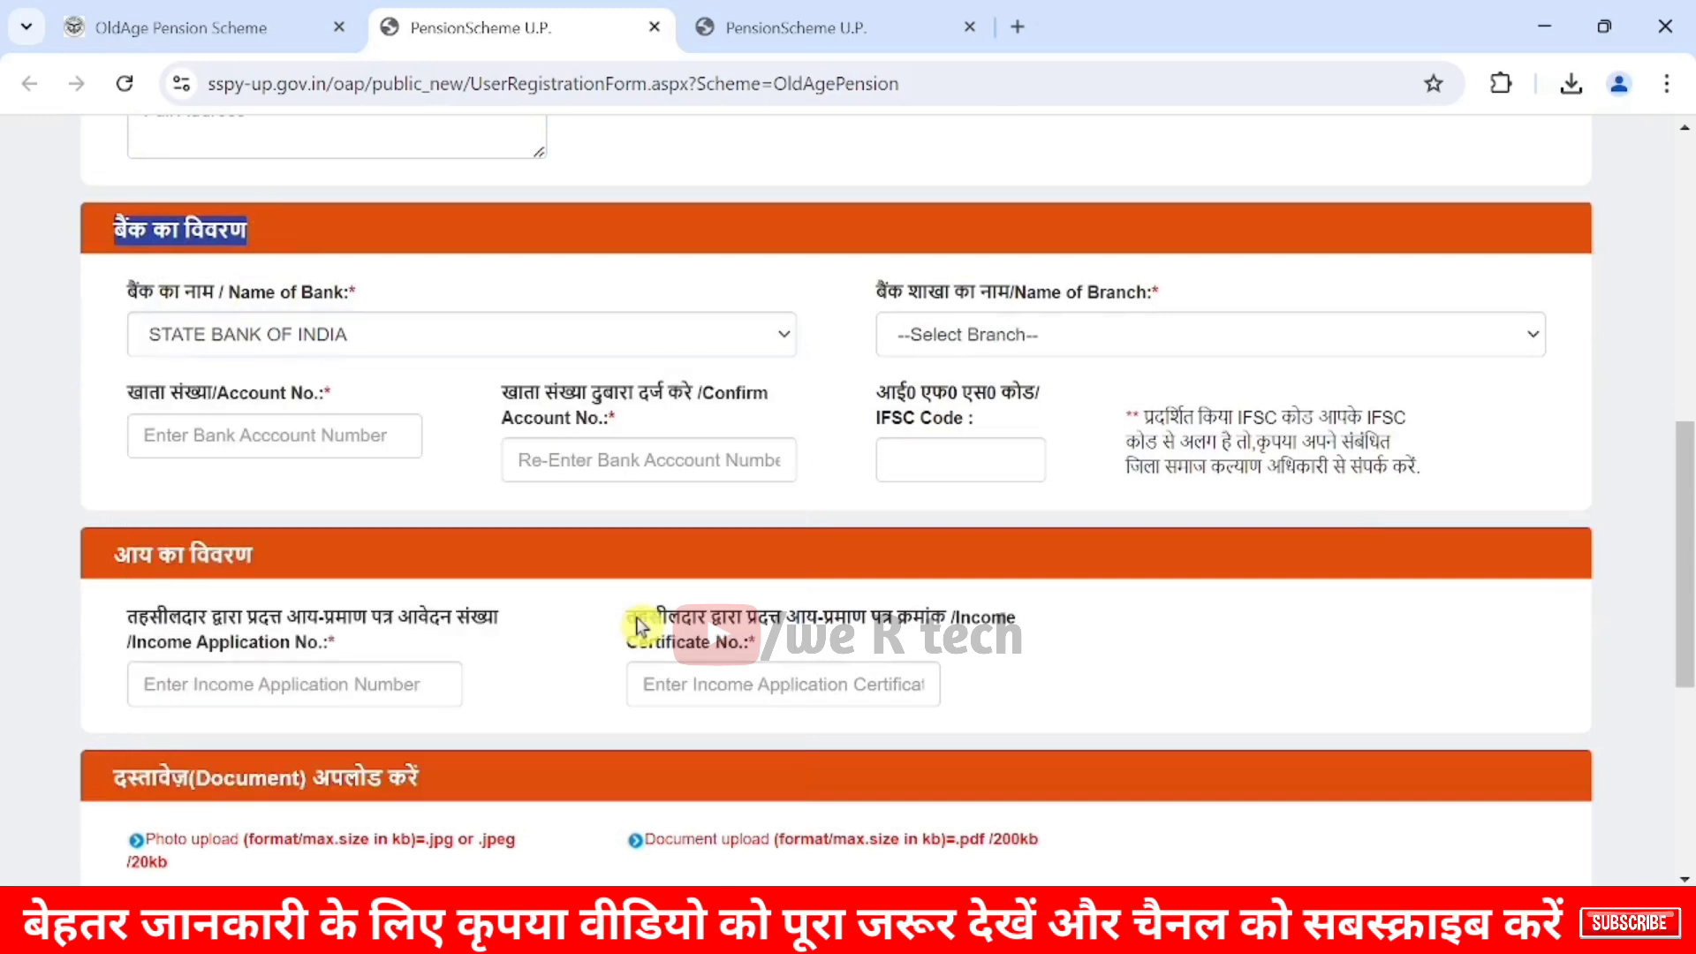
left_click(1050, 346)
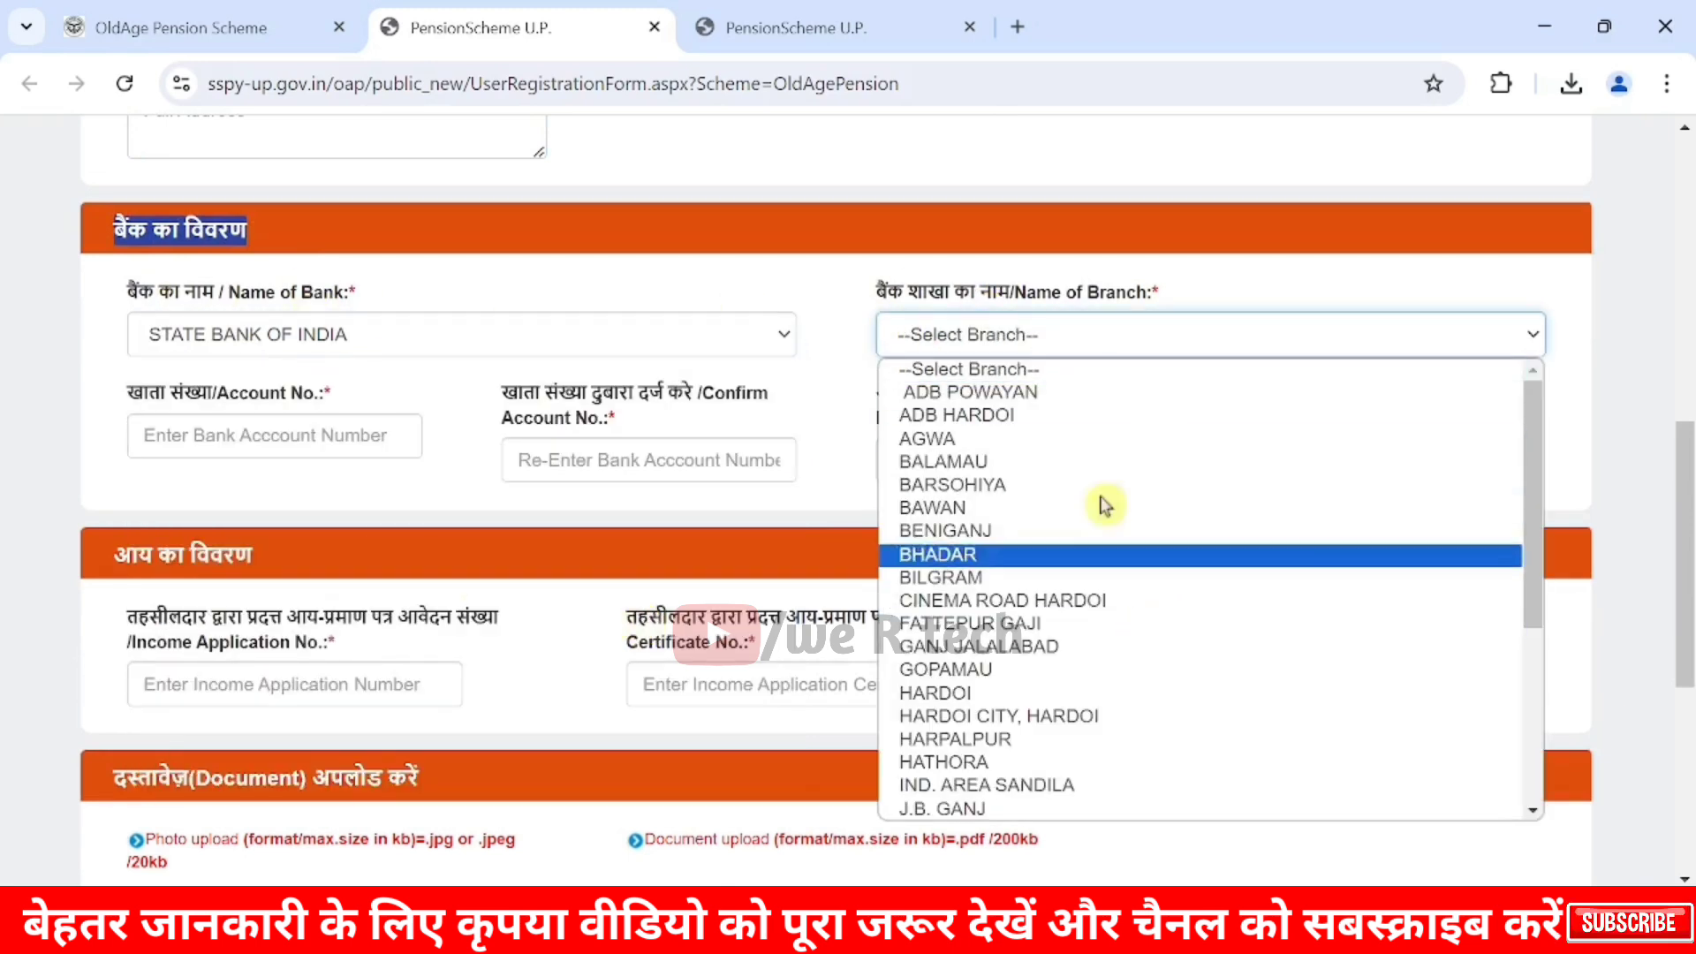
left_click(1051, 531)
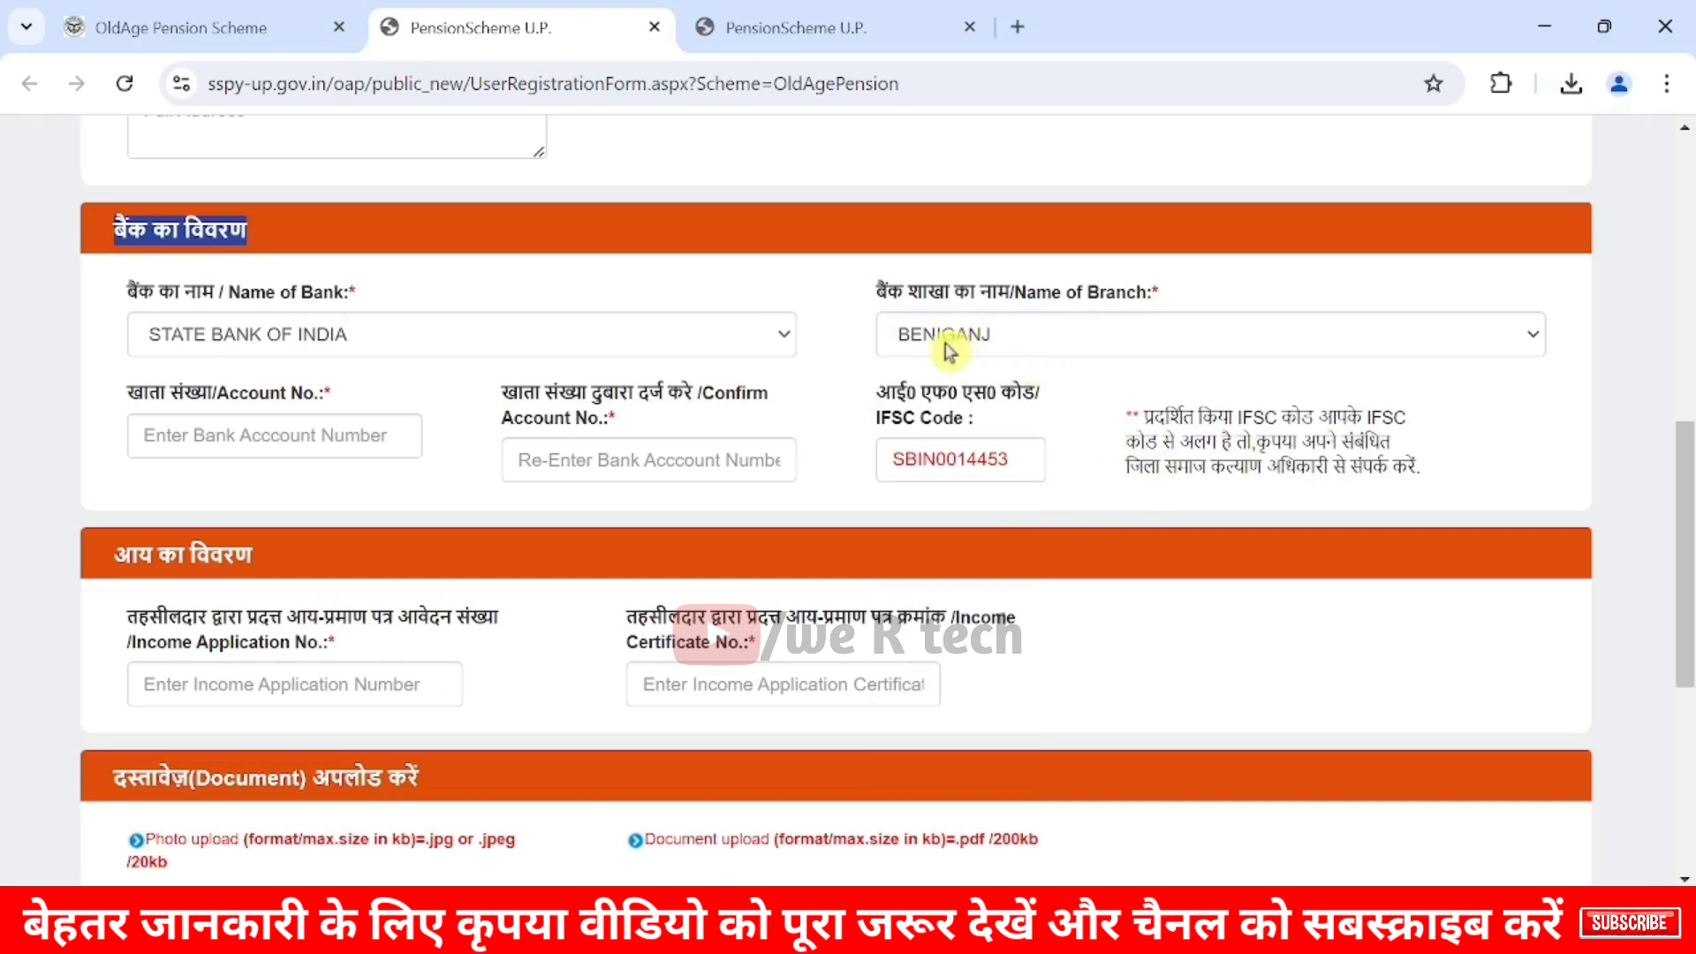
left_click_drag(906, 459, 1137, 569)
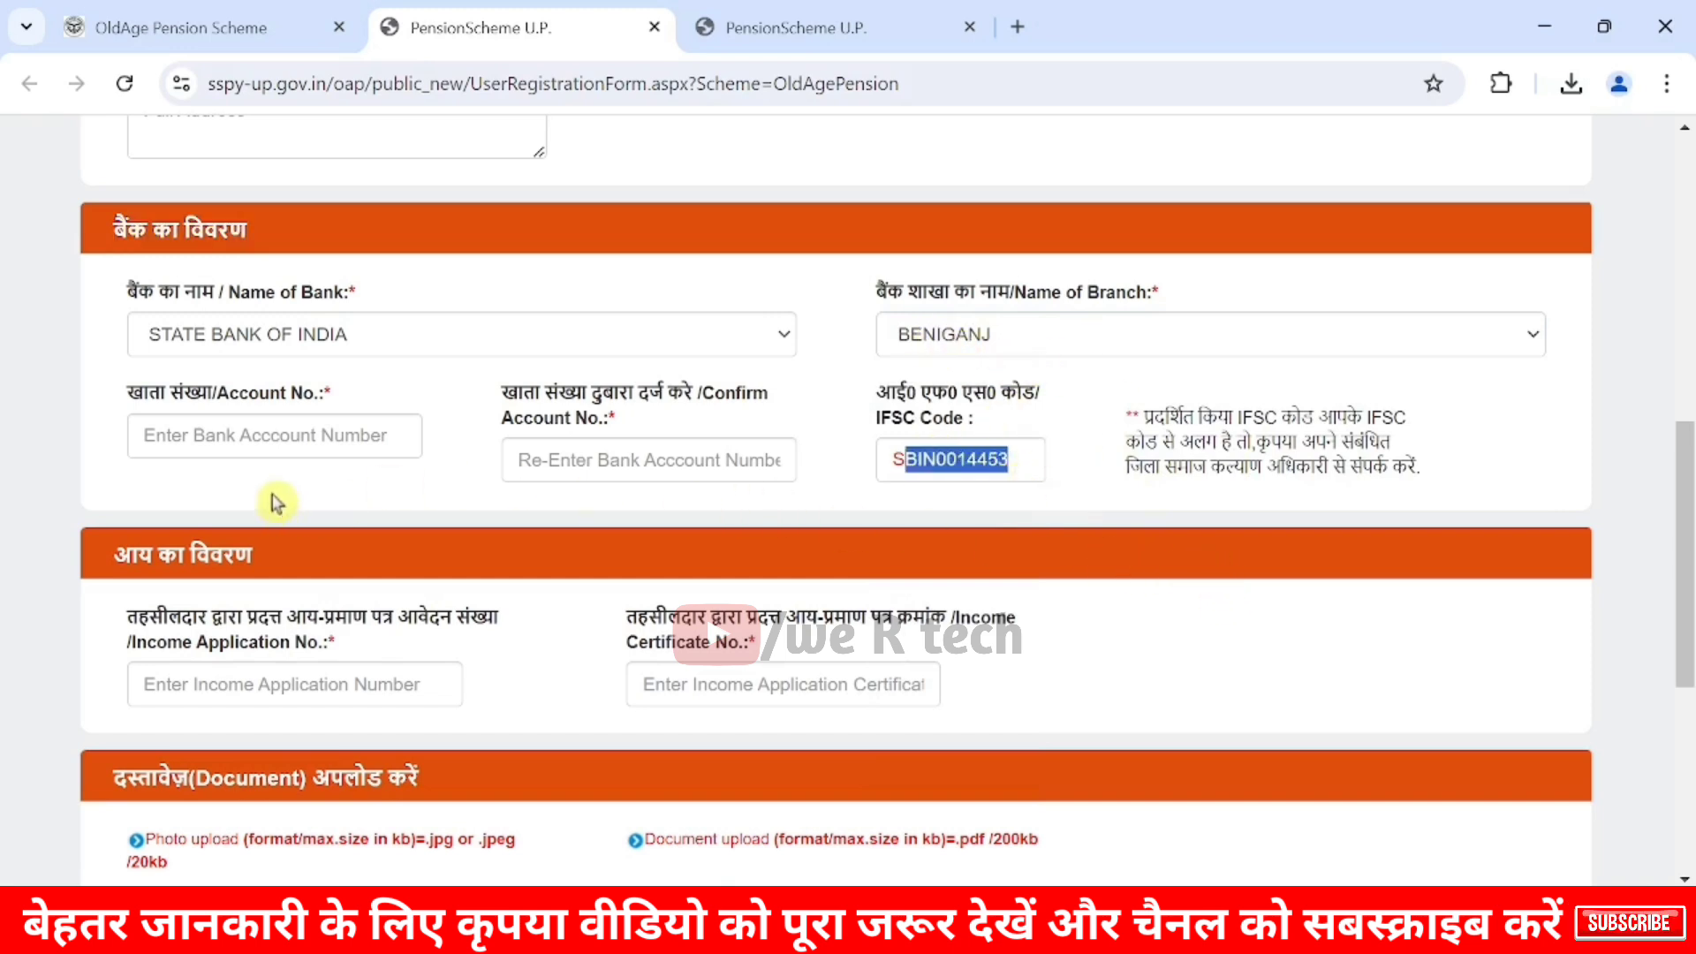
Look at the account number and confirm account number fields in the bank details section
left_click(265, 435)
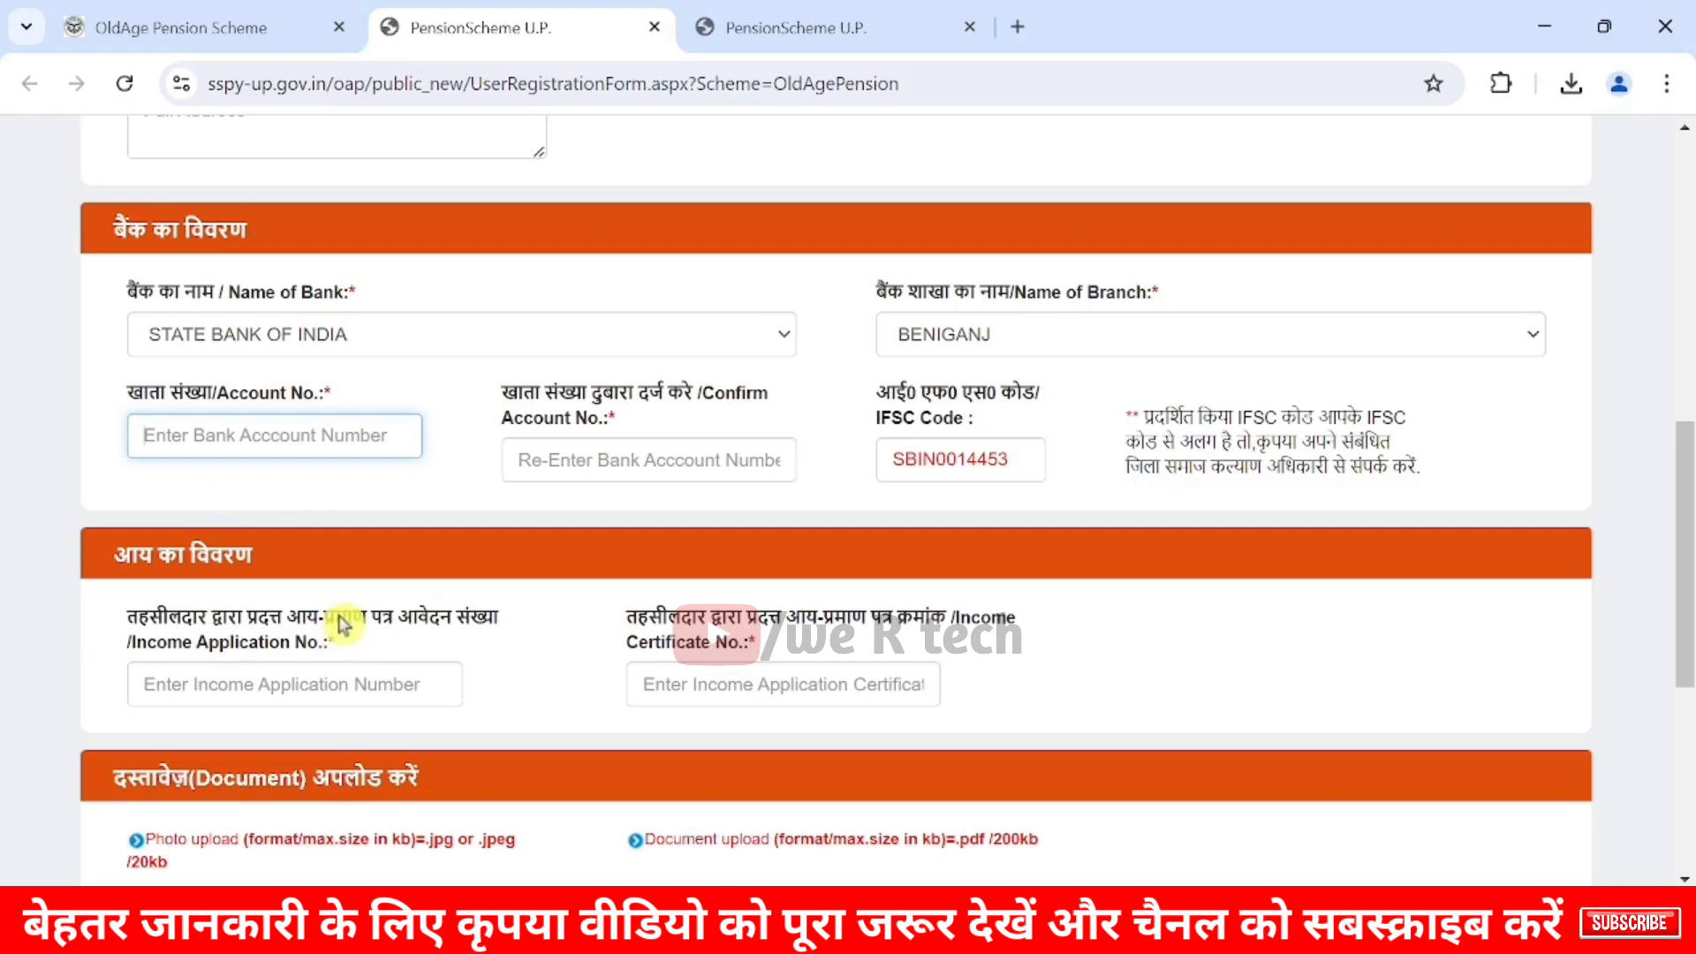
left_click_drag(505, 407, 651, 424)
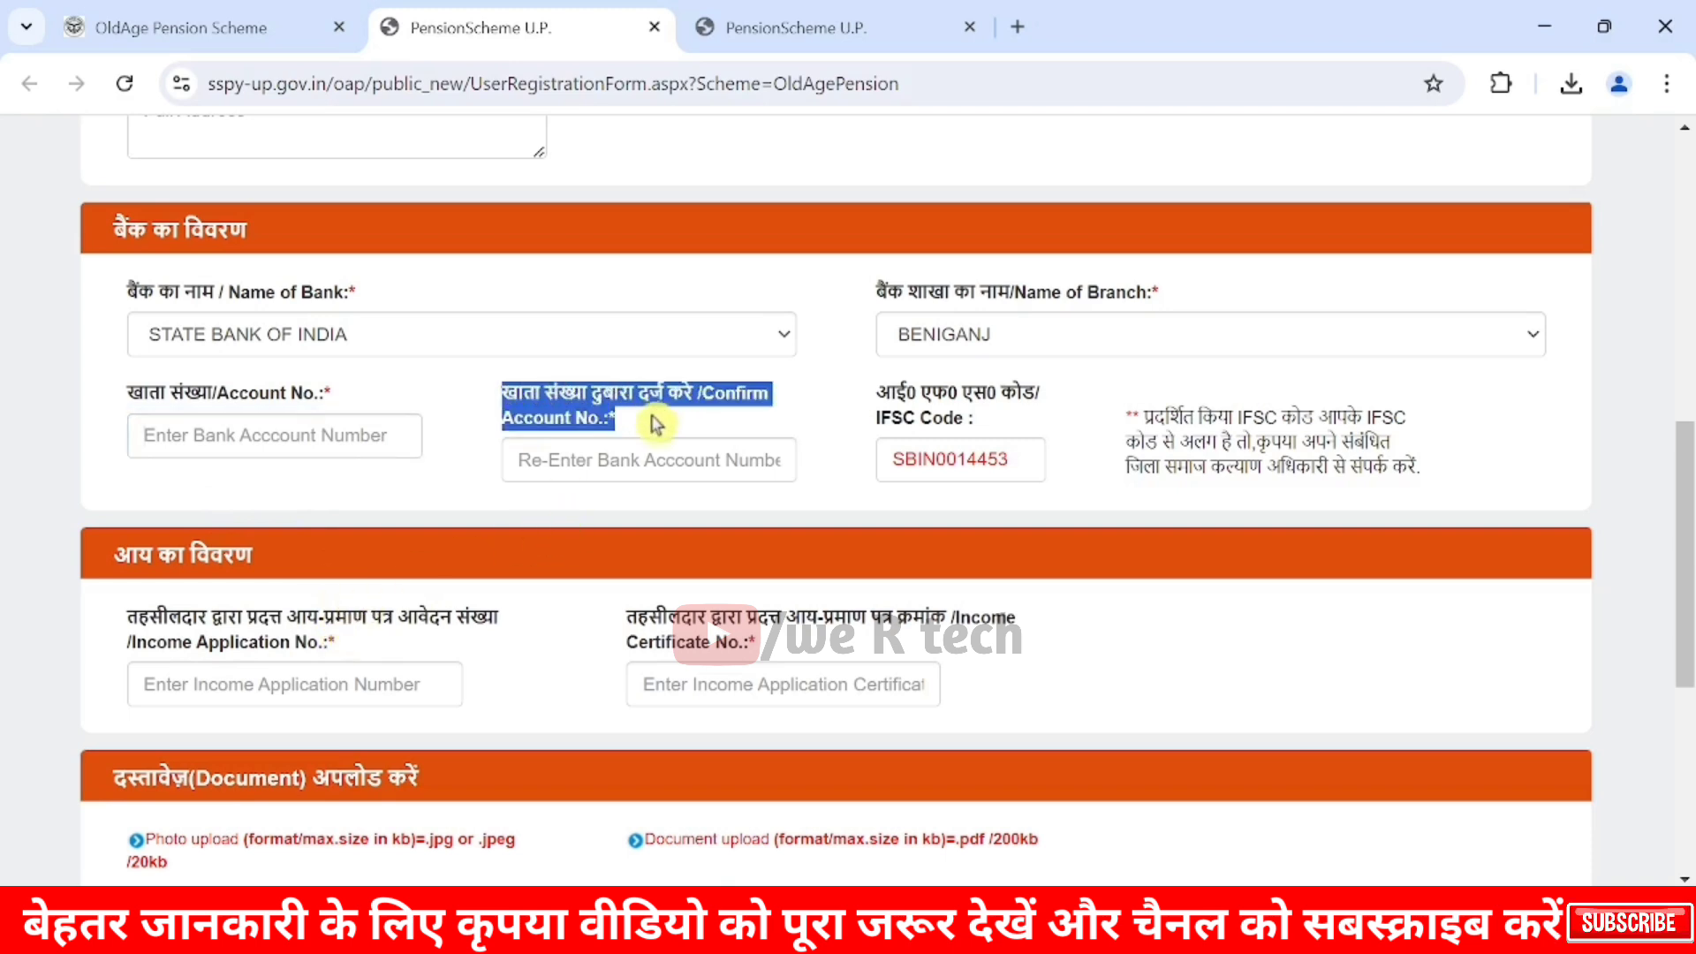
left_click(654, 475)
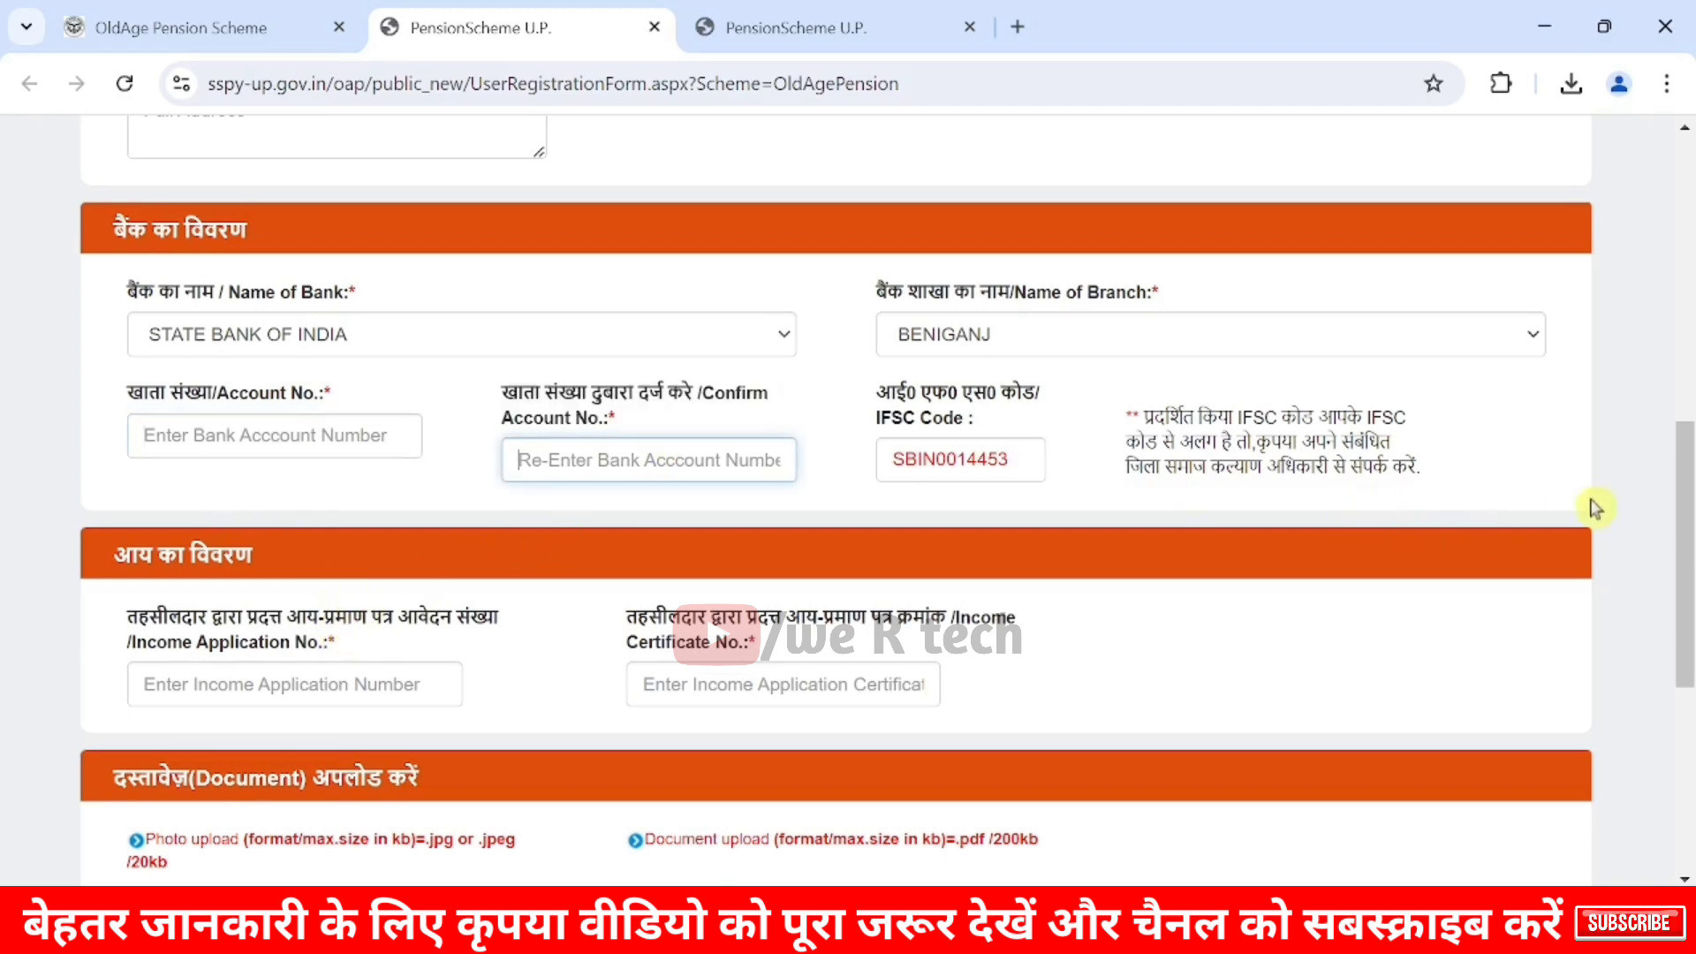
Review the income details section with its income application number and income certificate number fields
left_click_drag(1687, 472, 1688, 607)
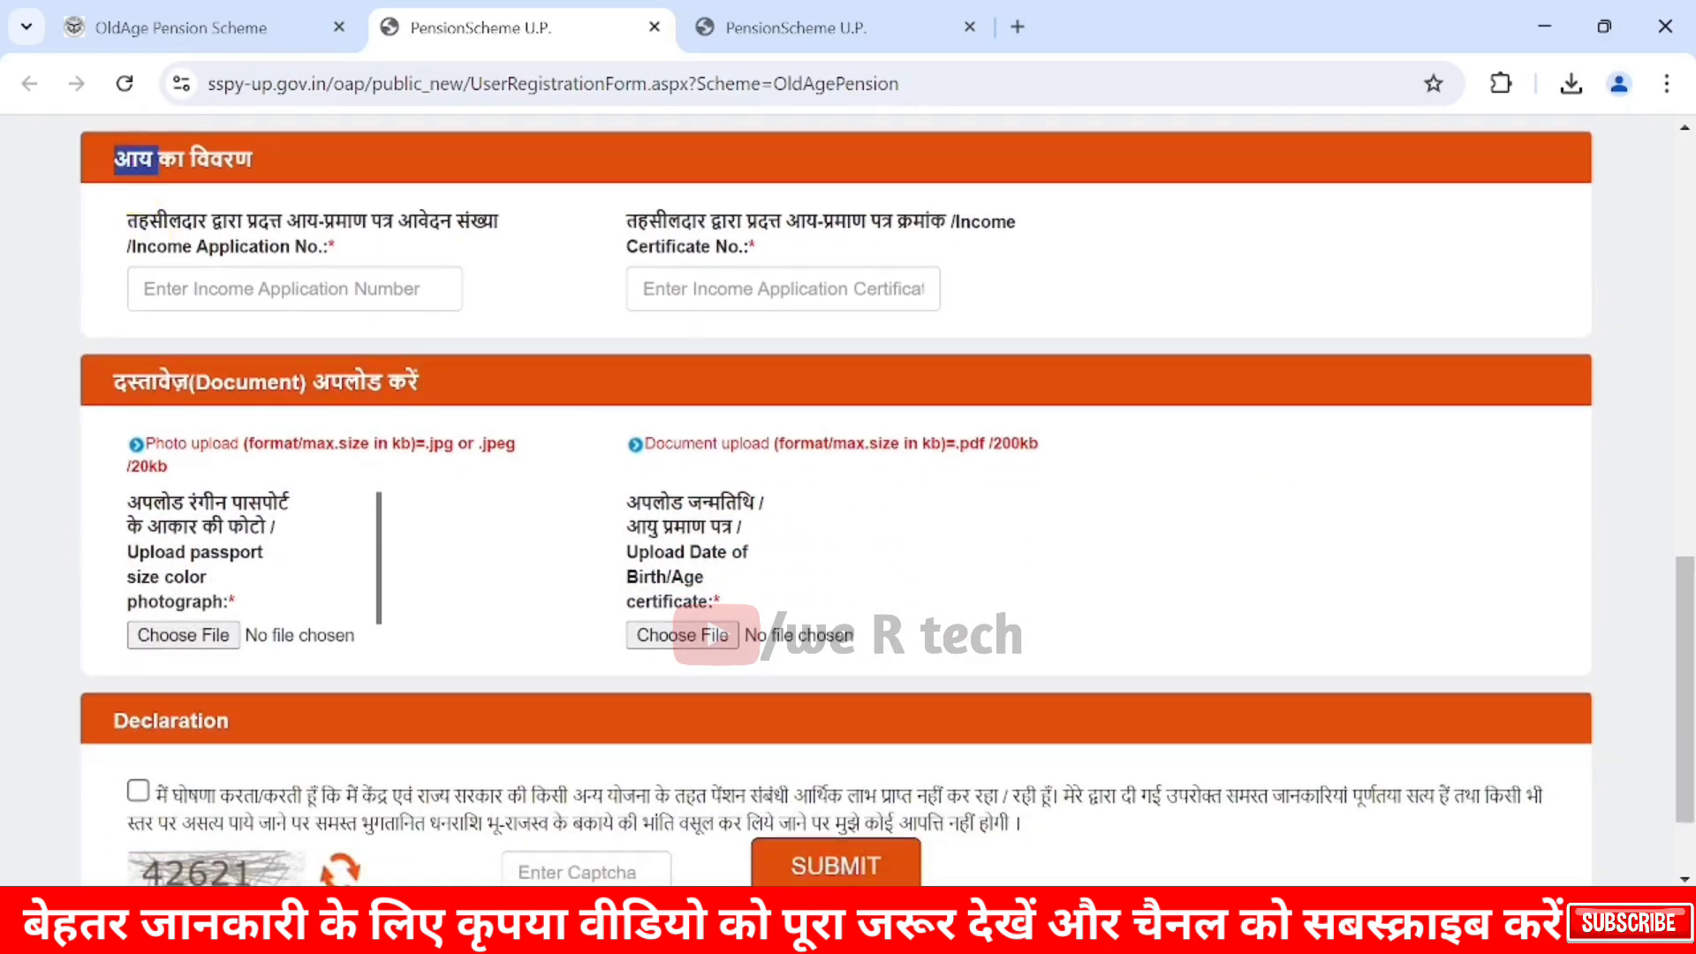
left_click_drag(157, 159, 253, 171)
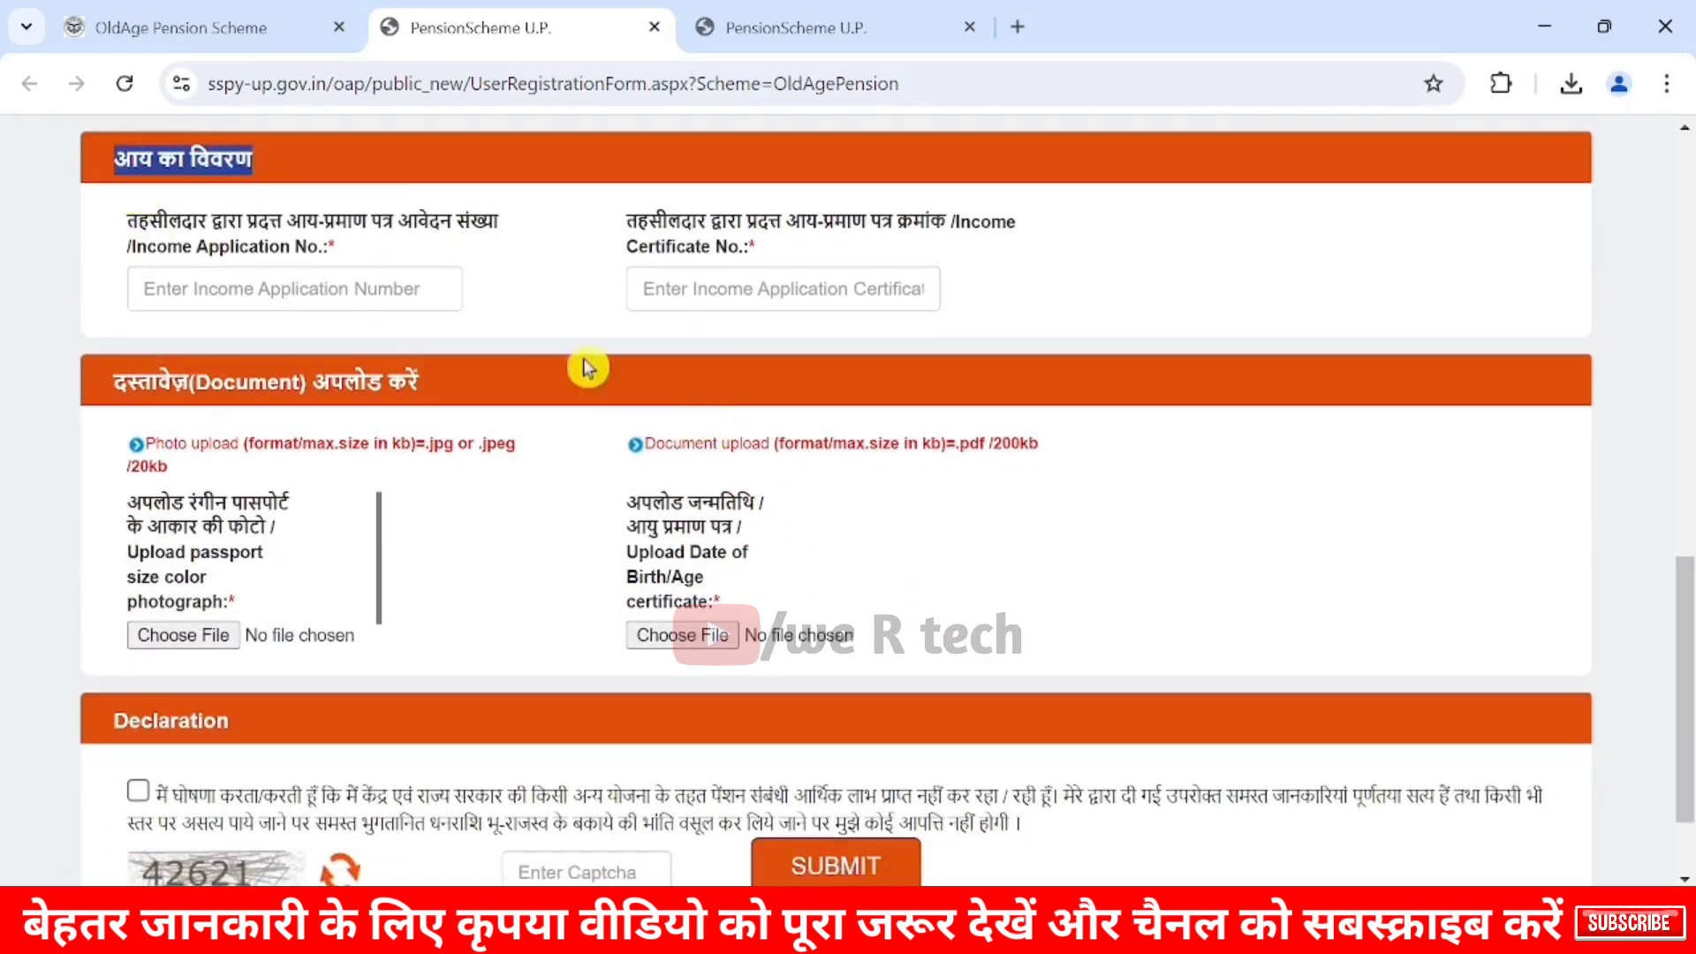
left_click_drag(125, 221, 493, 253)
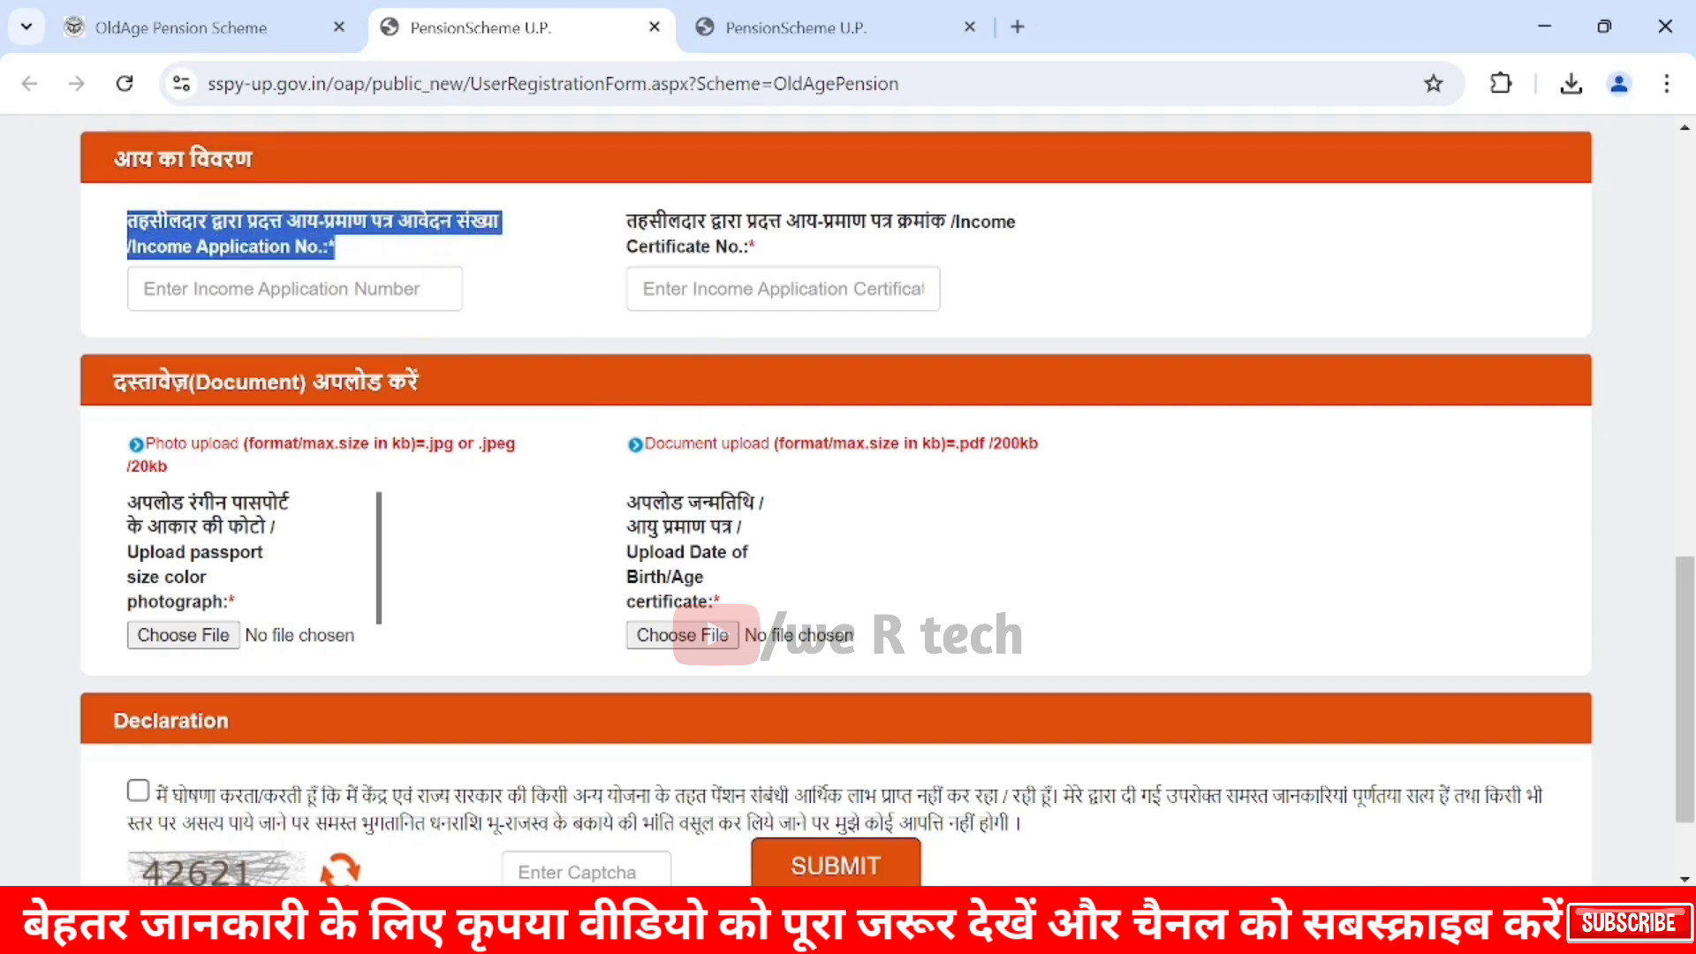
left_click(296, 290)
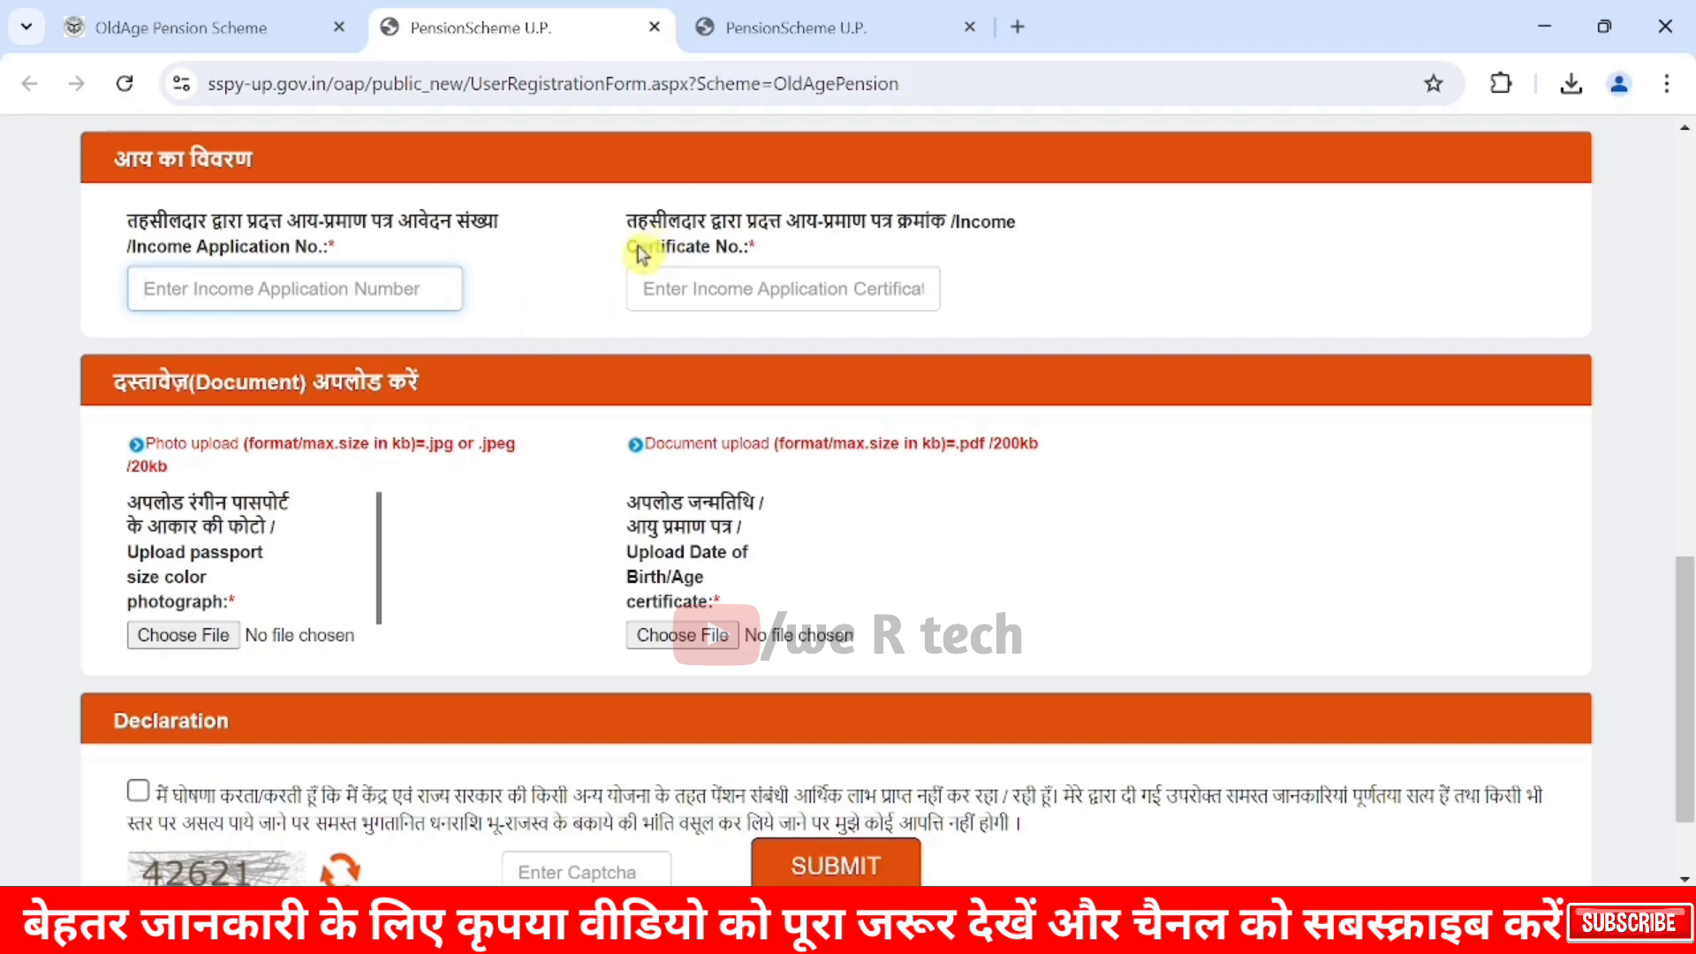
left_click_drag(635, 248, 761, 258)
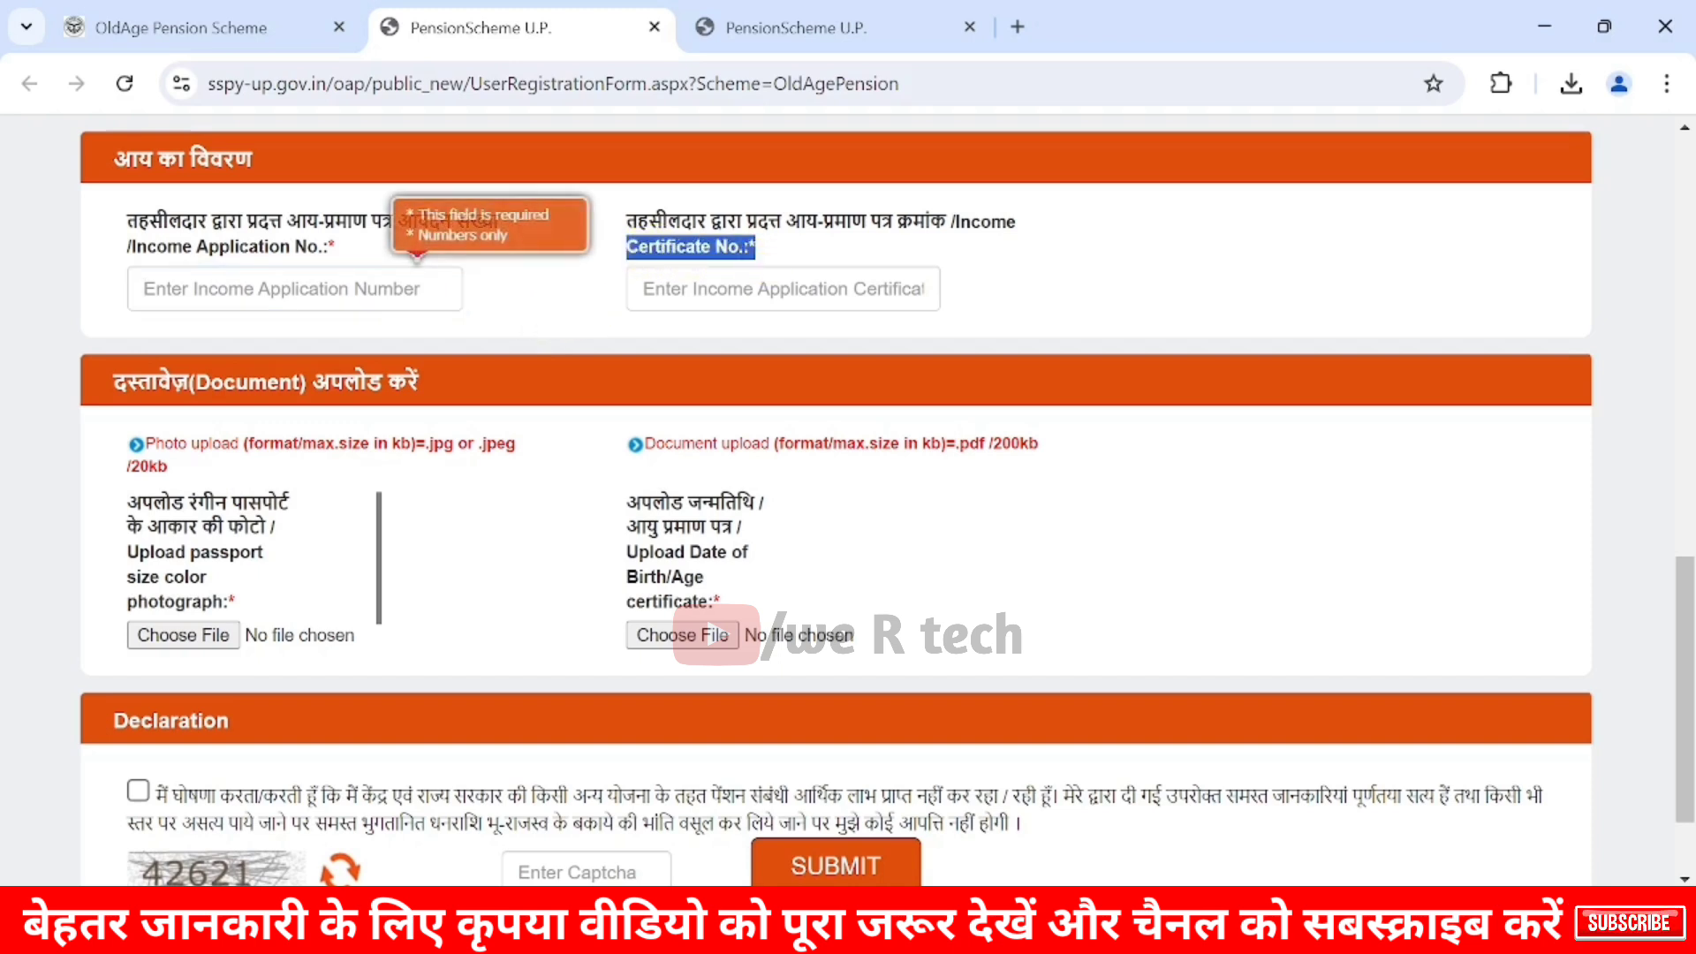
left_click(783, 289)
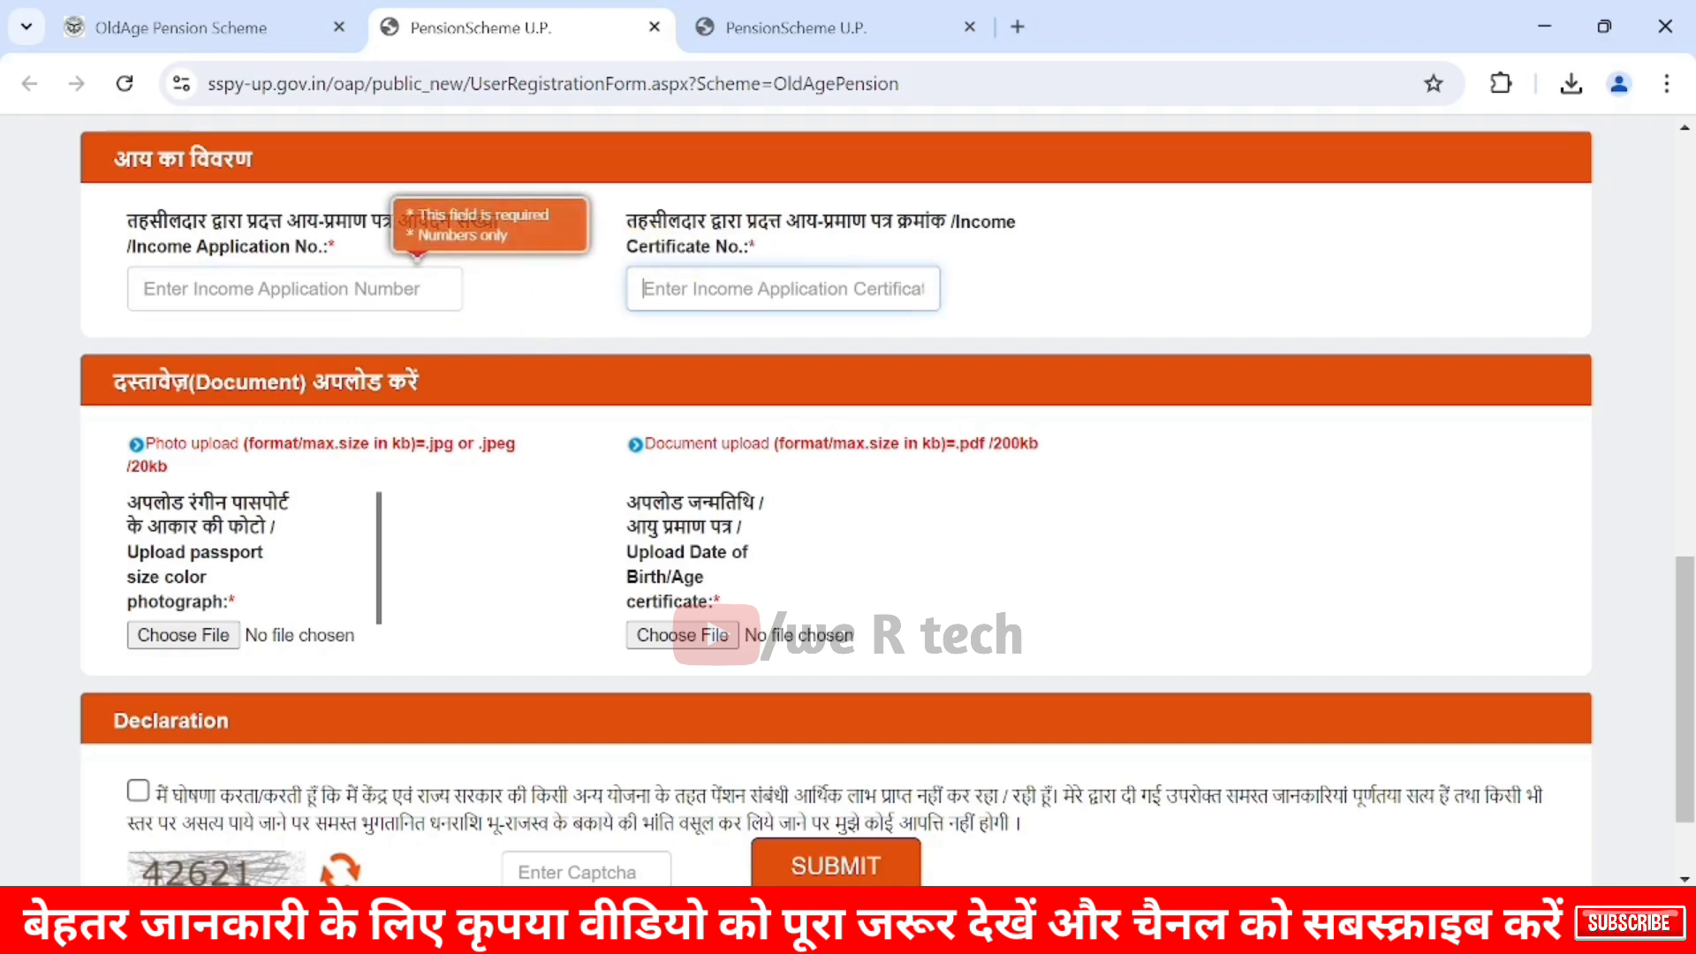
left_click(498, 237)
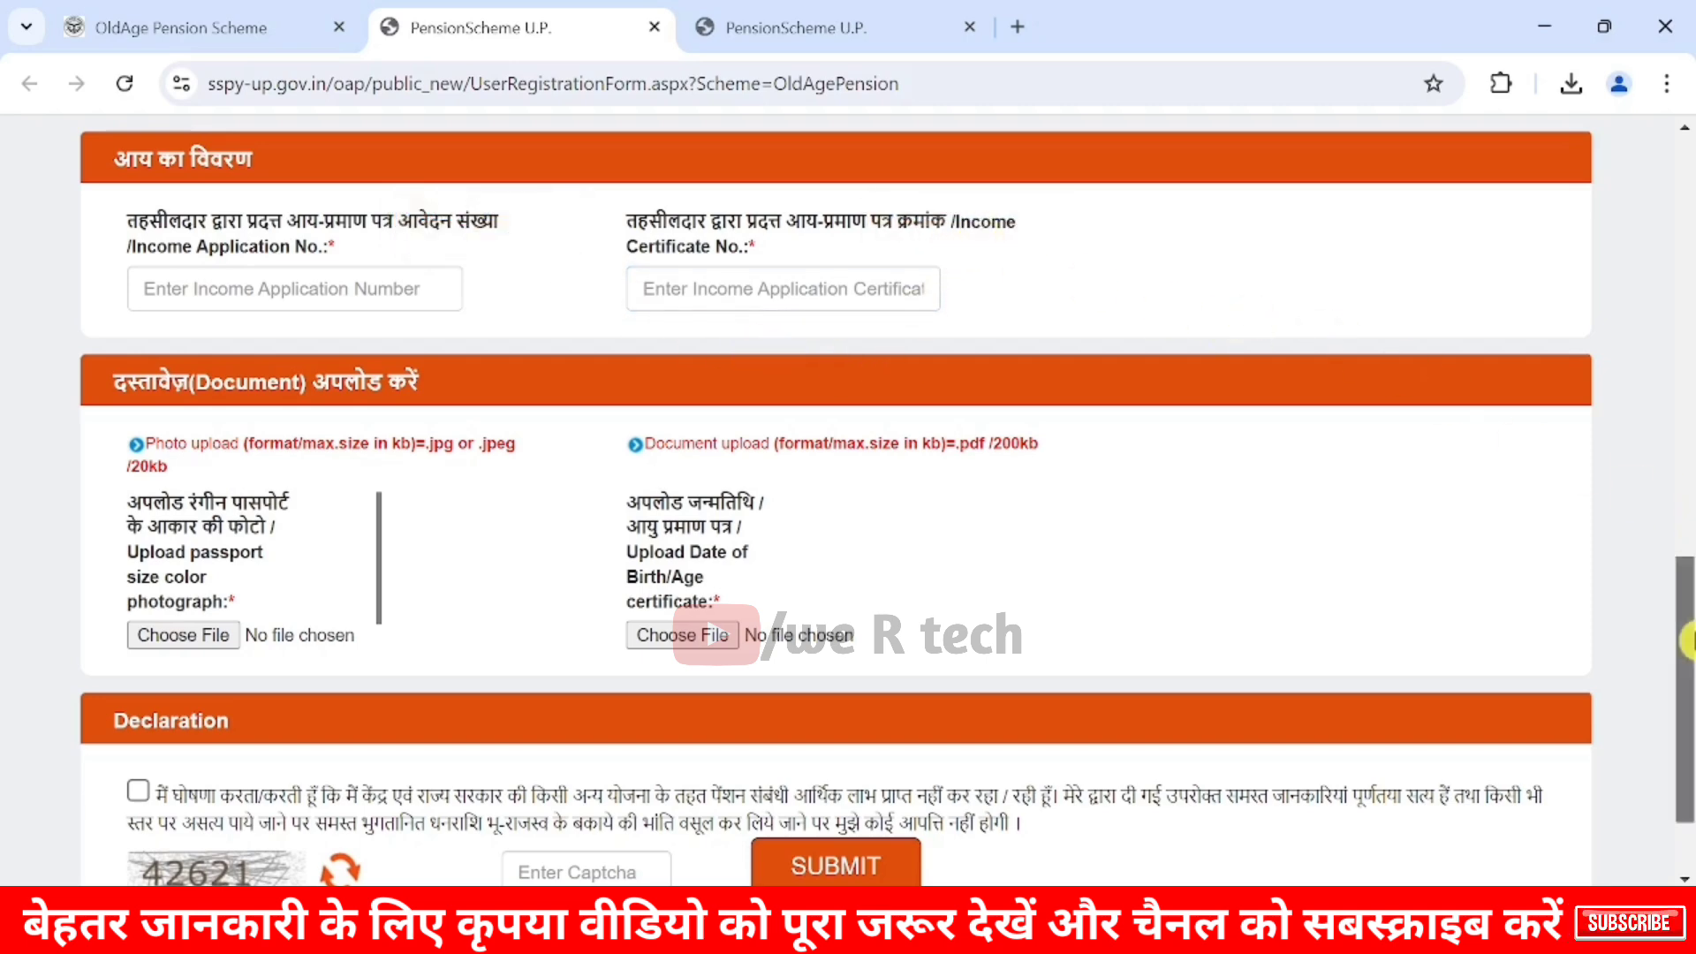
Read the format and size requirements for the passport photograph and the date of birth or age certificate uploads
left_click_drag(1688, 641, 1687, 675)
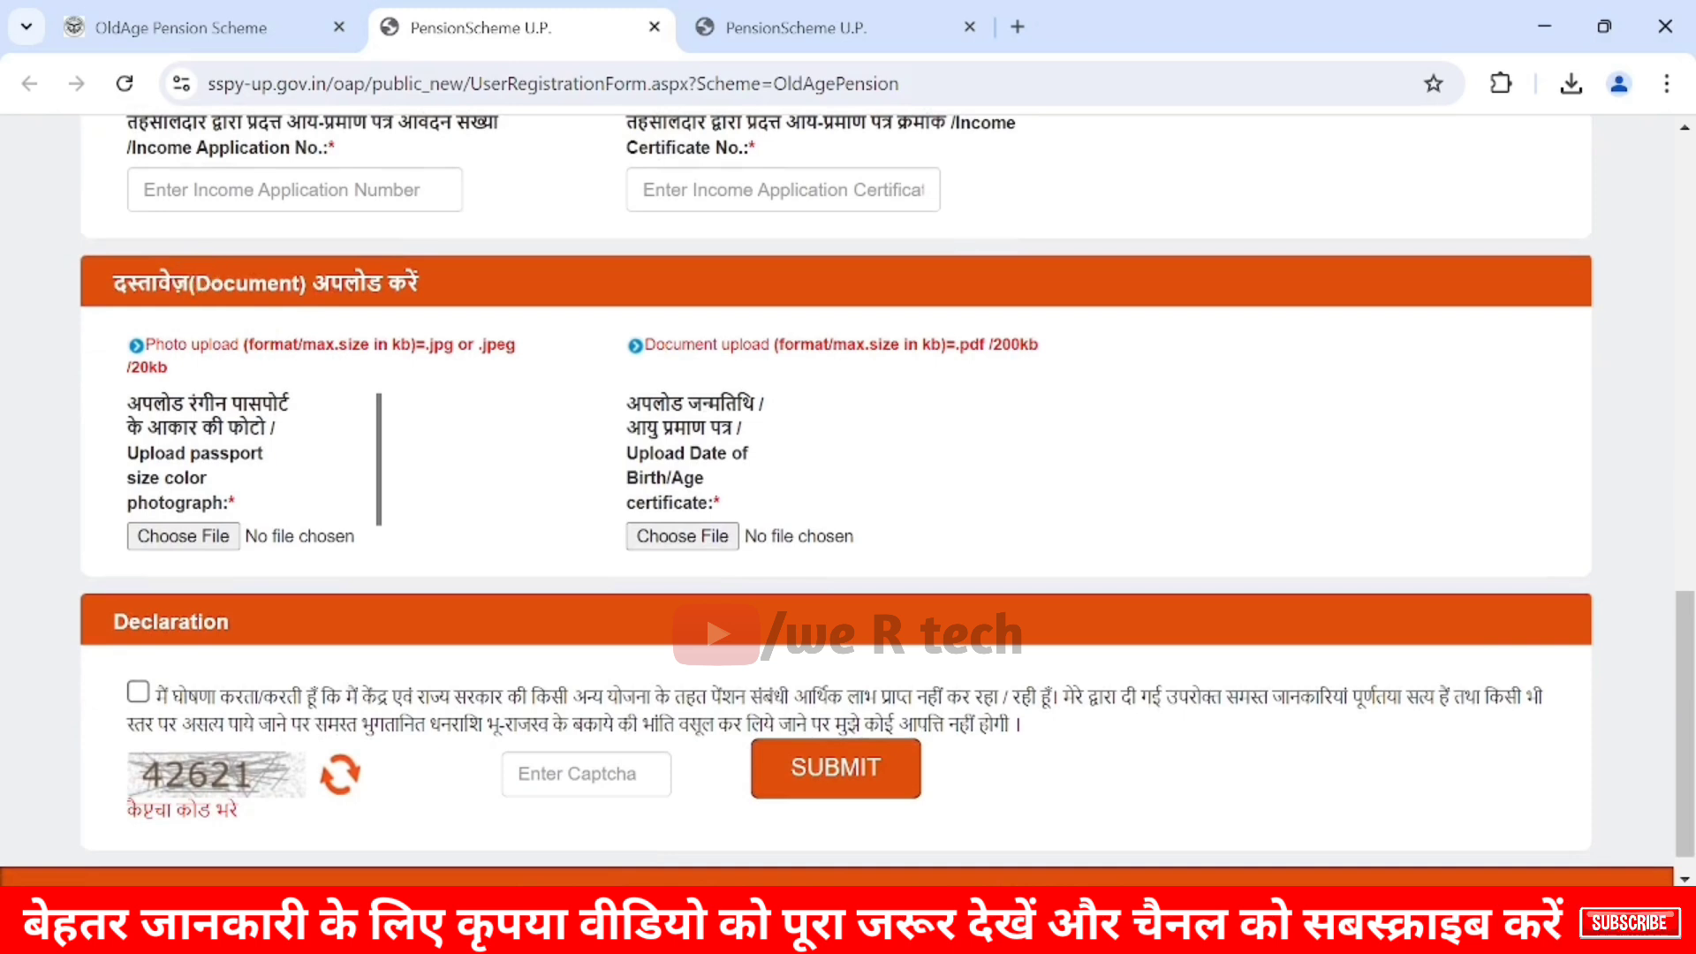
left_click_drag(195, 283, 306, 283)
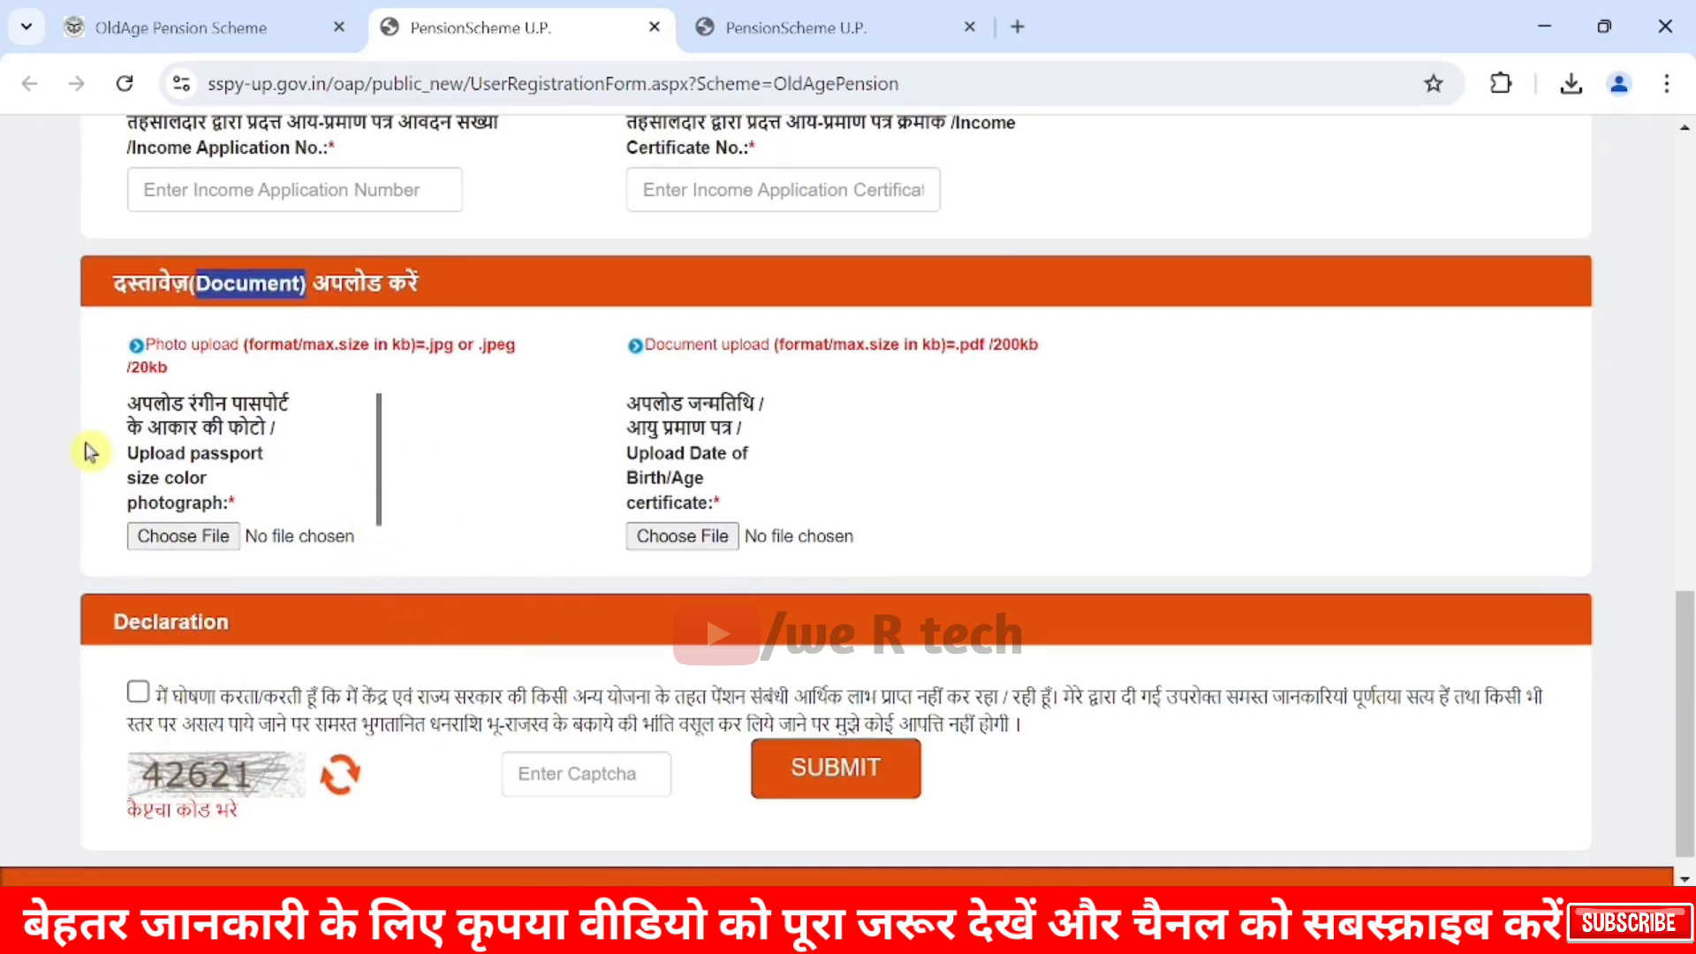
left_click_drag(126, 404, 259, 420)
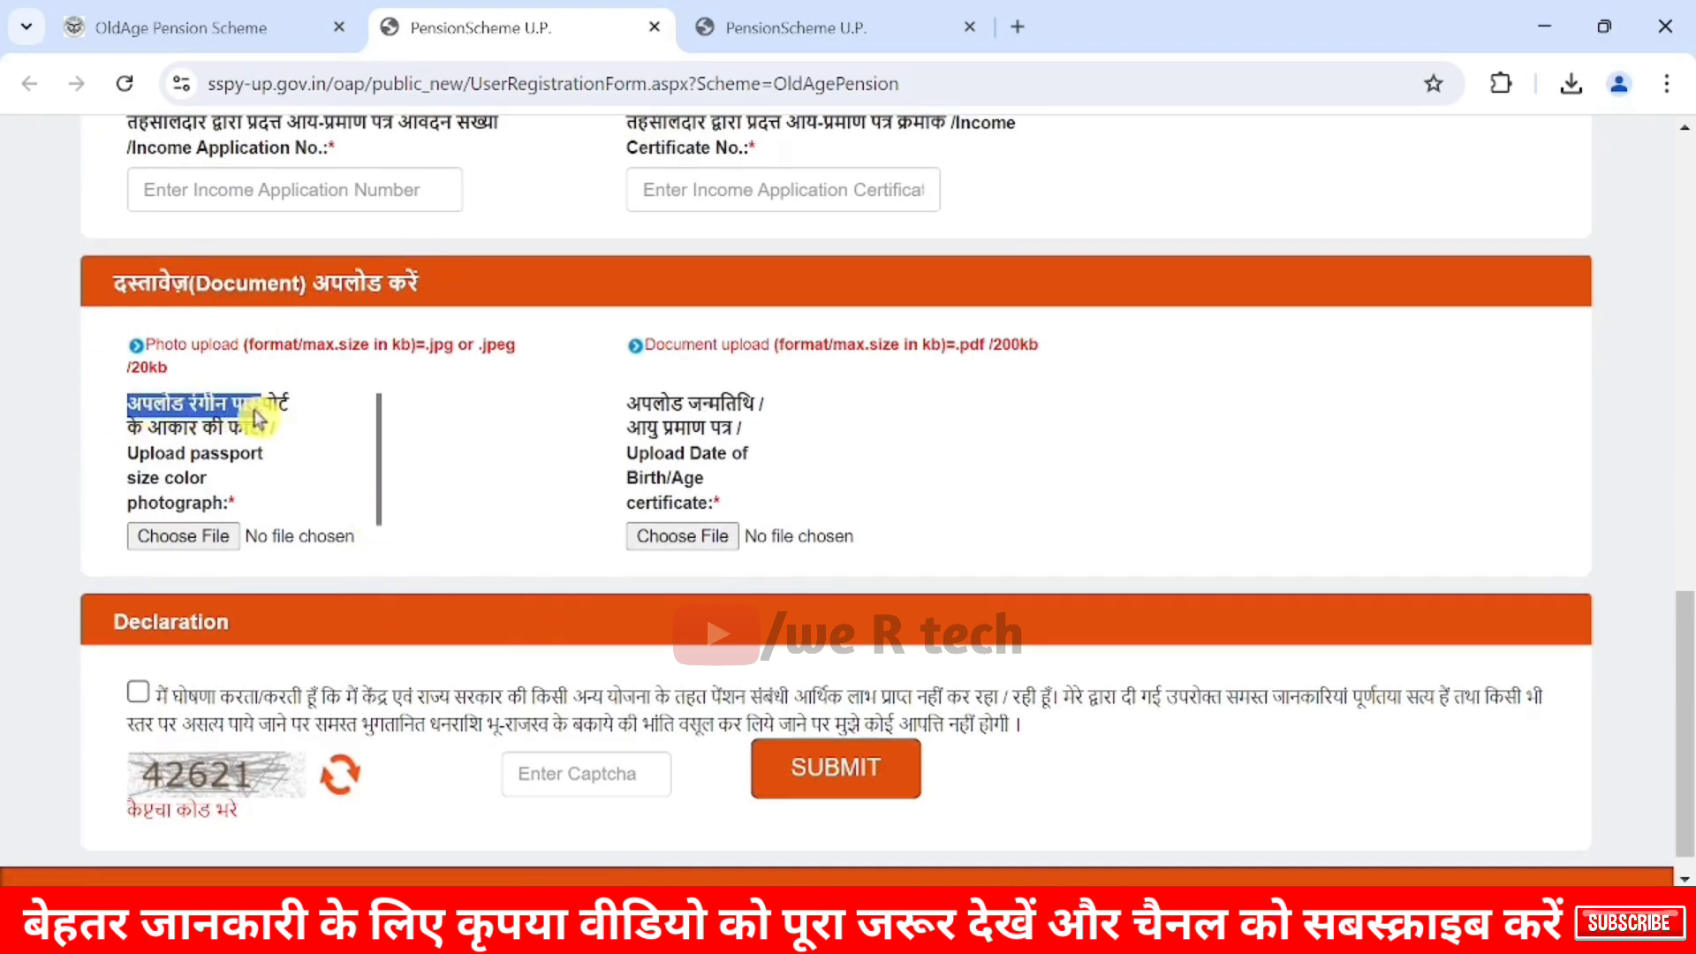
left_click(168, 371)
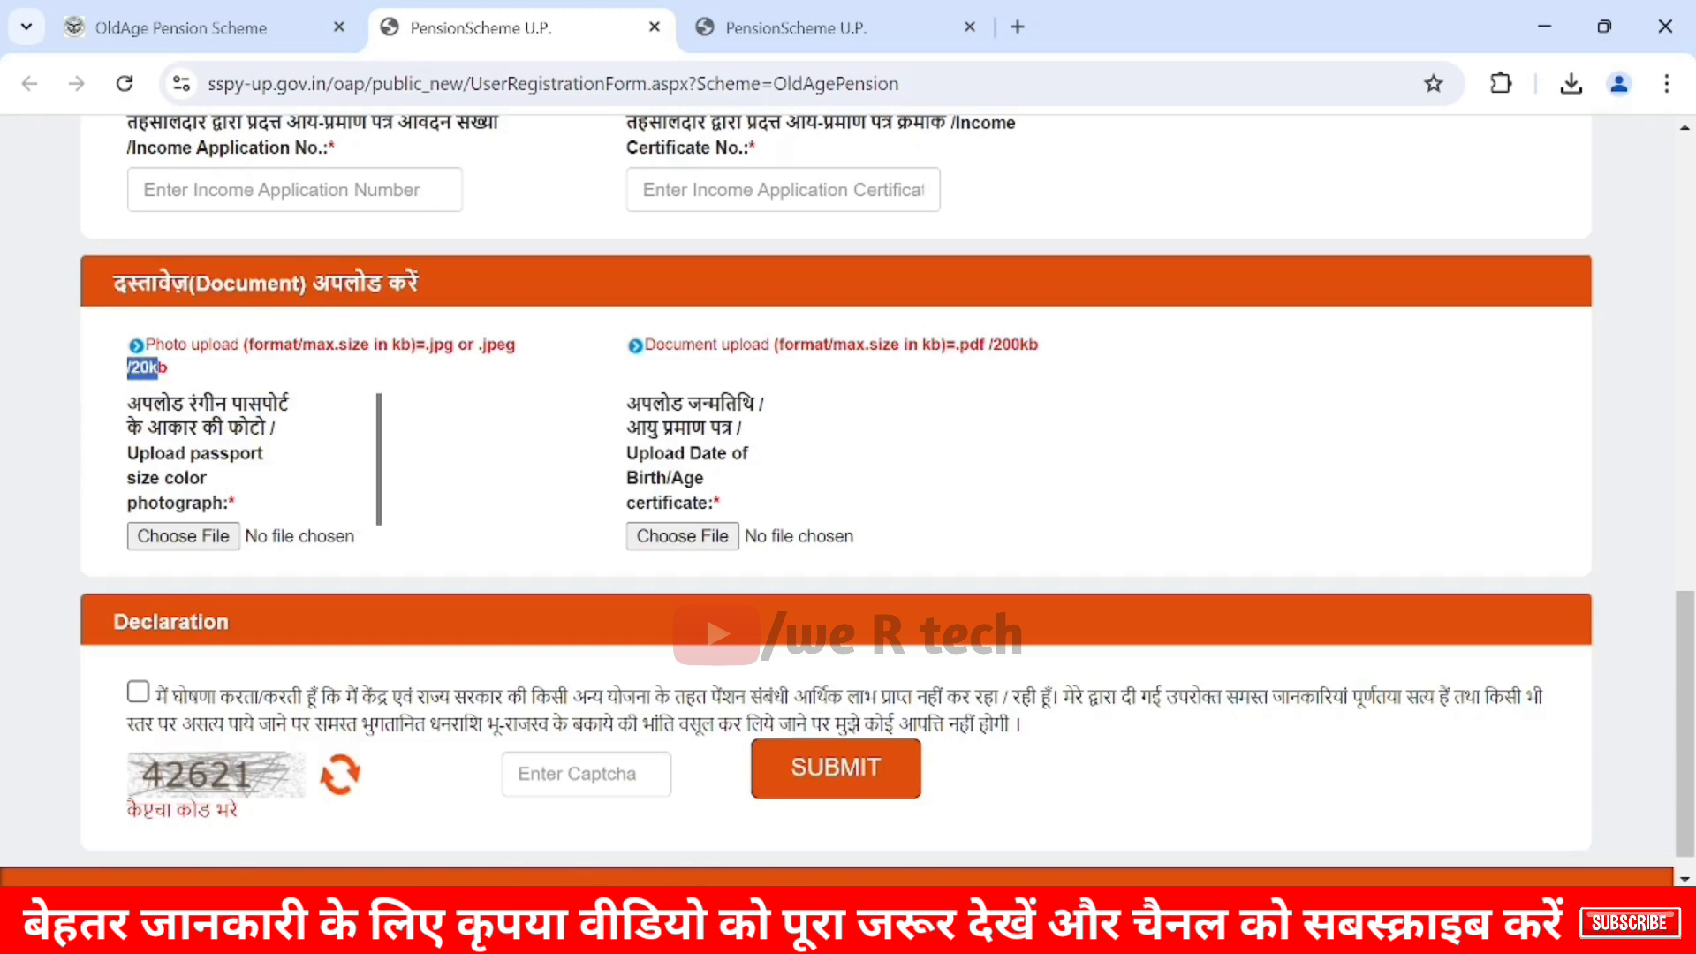
left_click_drag(162, 370, 170, 369)
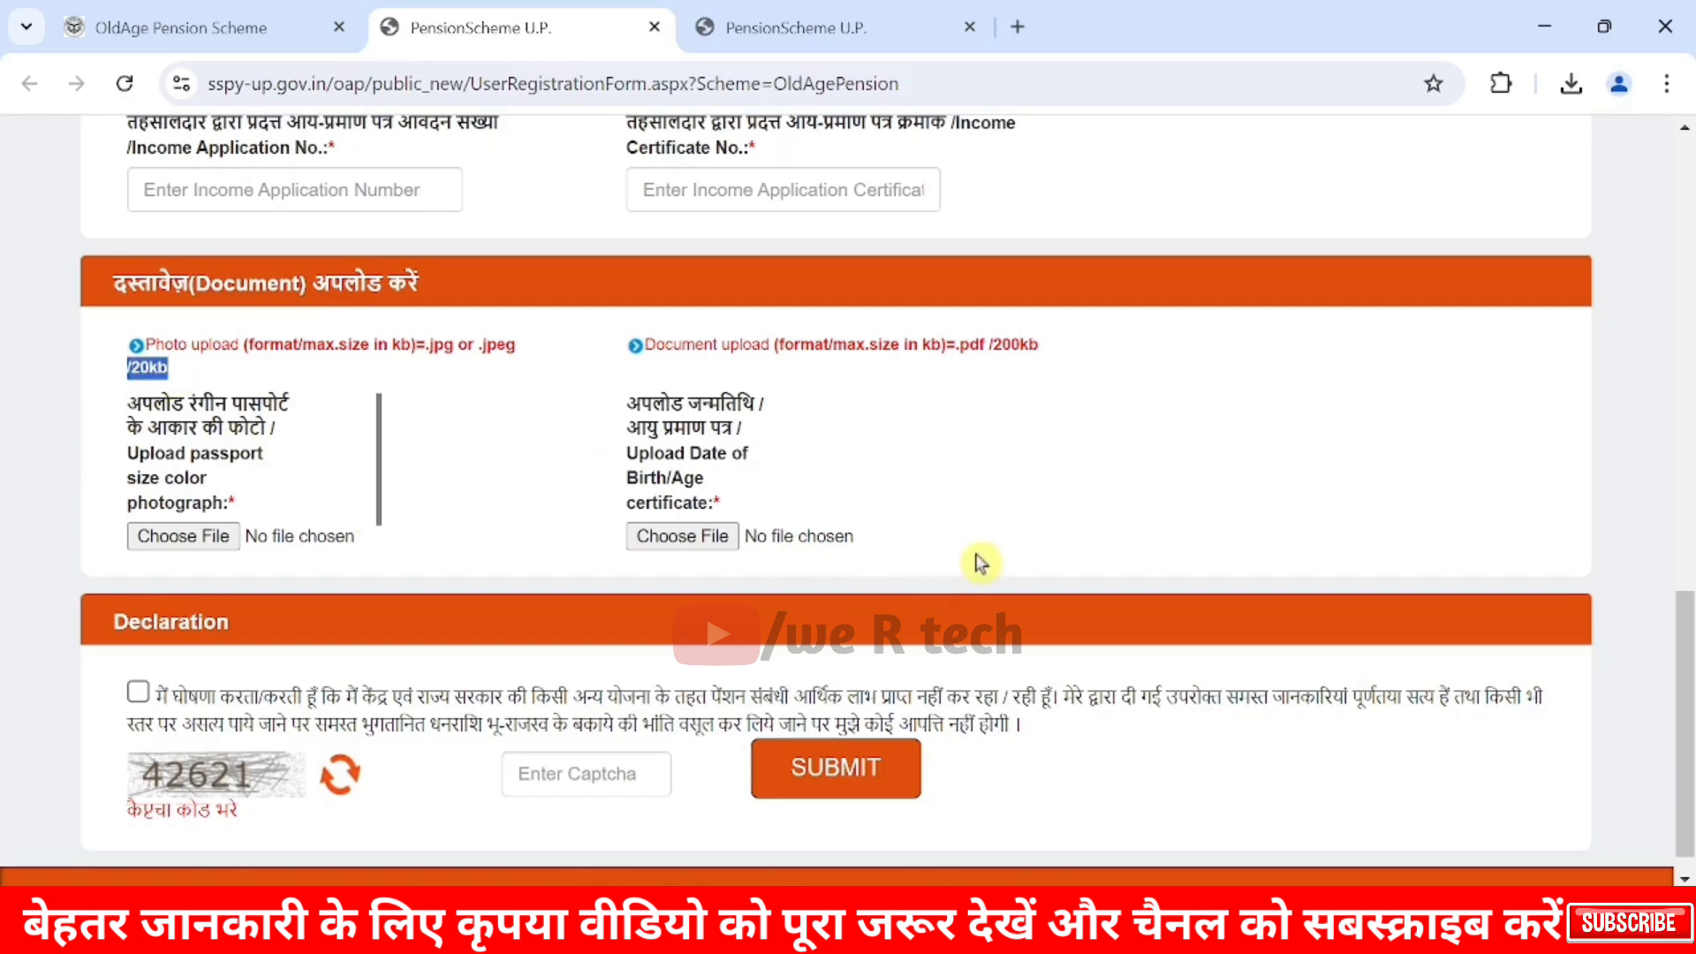
left_click_drag(623, 442, 746, 439)
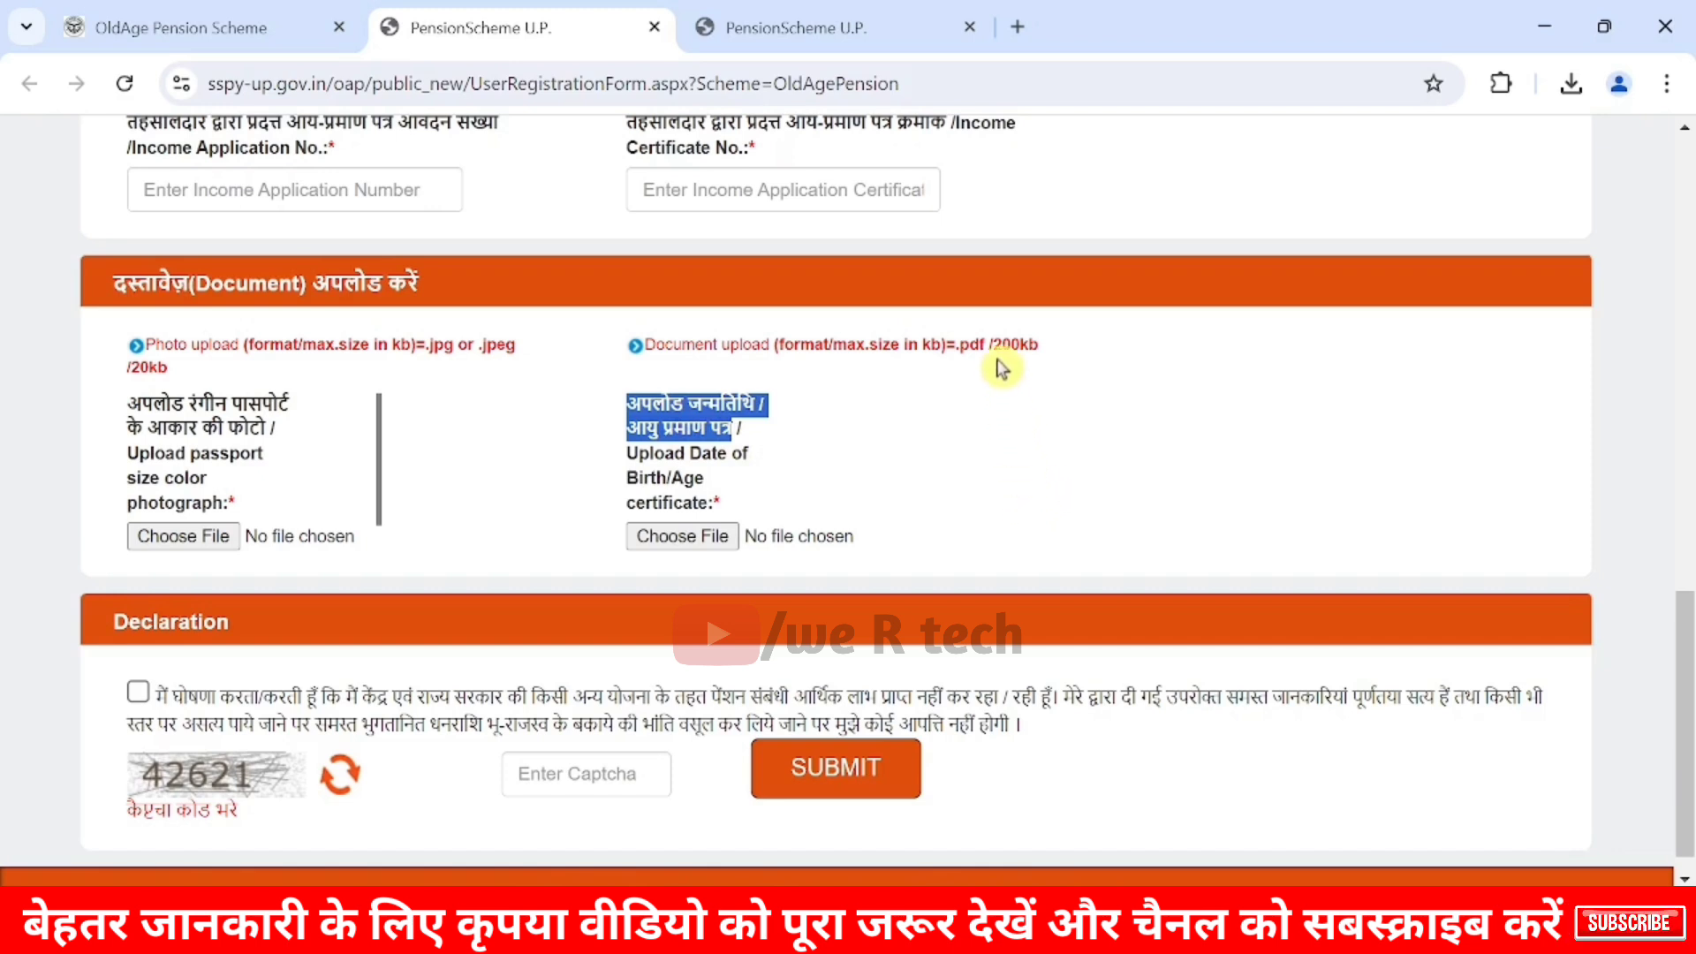
left_click_drag(960, 345, 1039, 344)
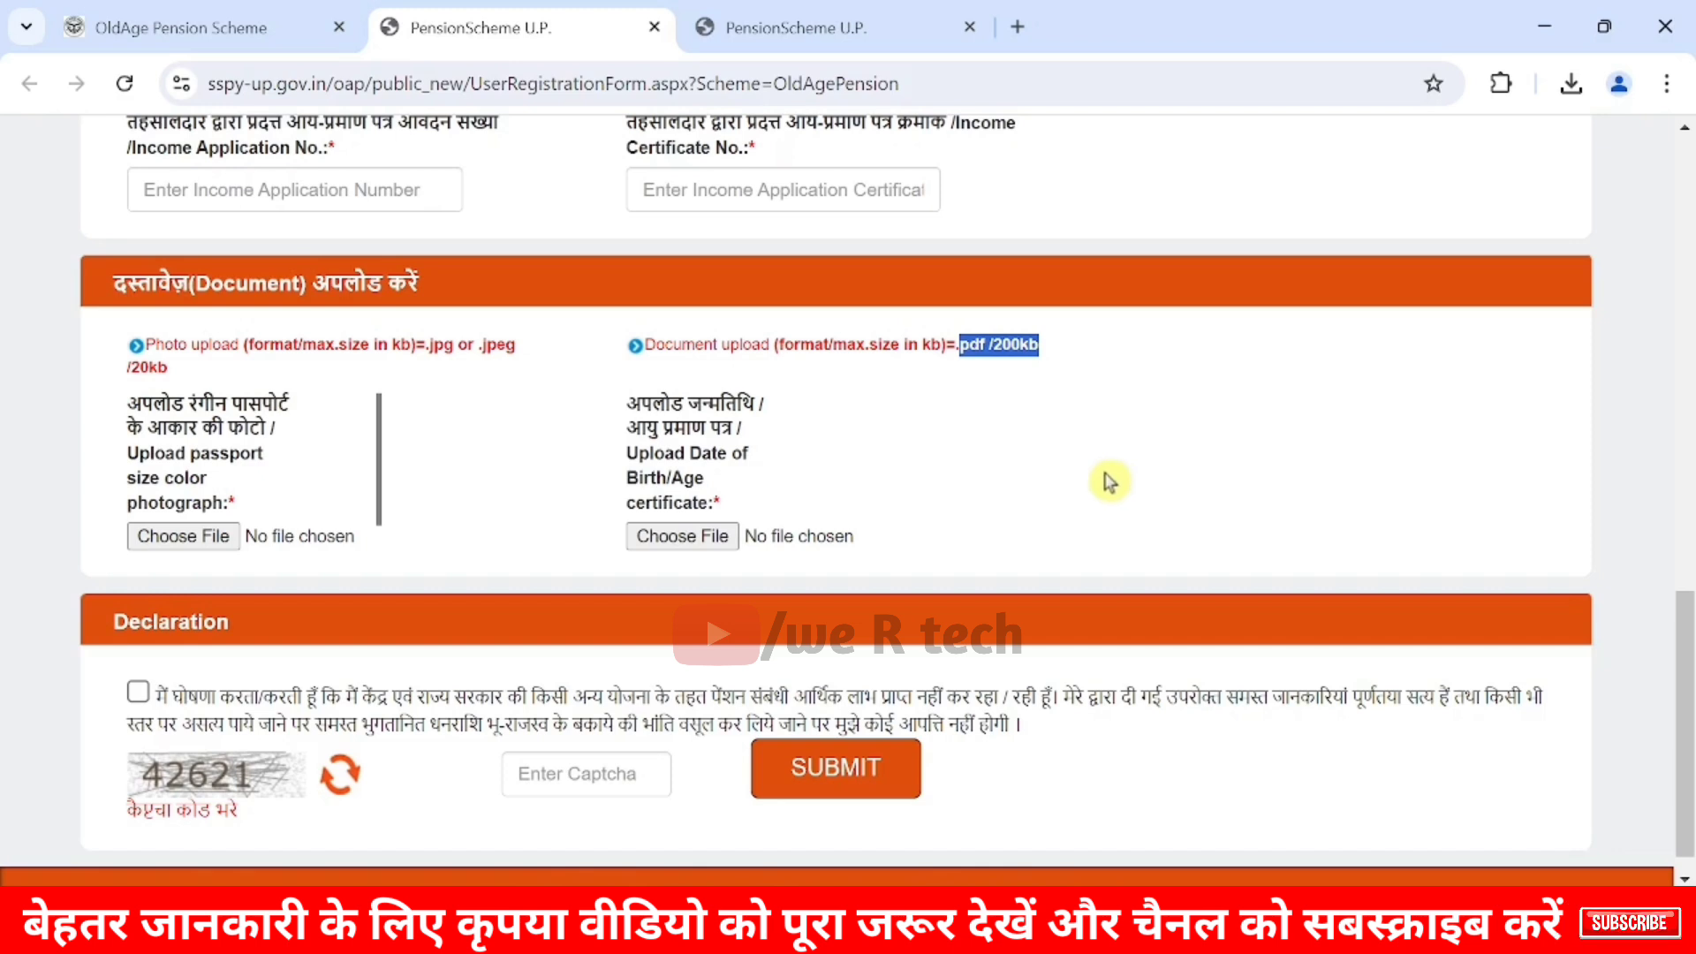
Accept the declaration and go to the captcha field beneath it
left_click(138, 692)
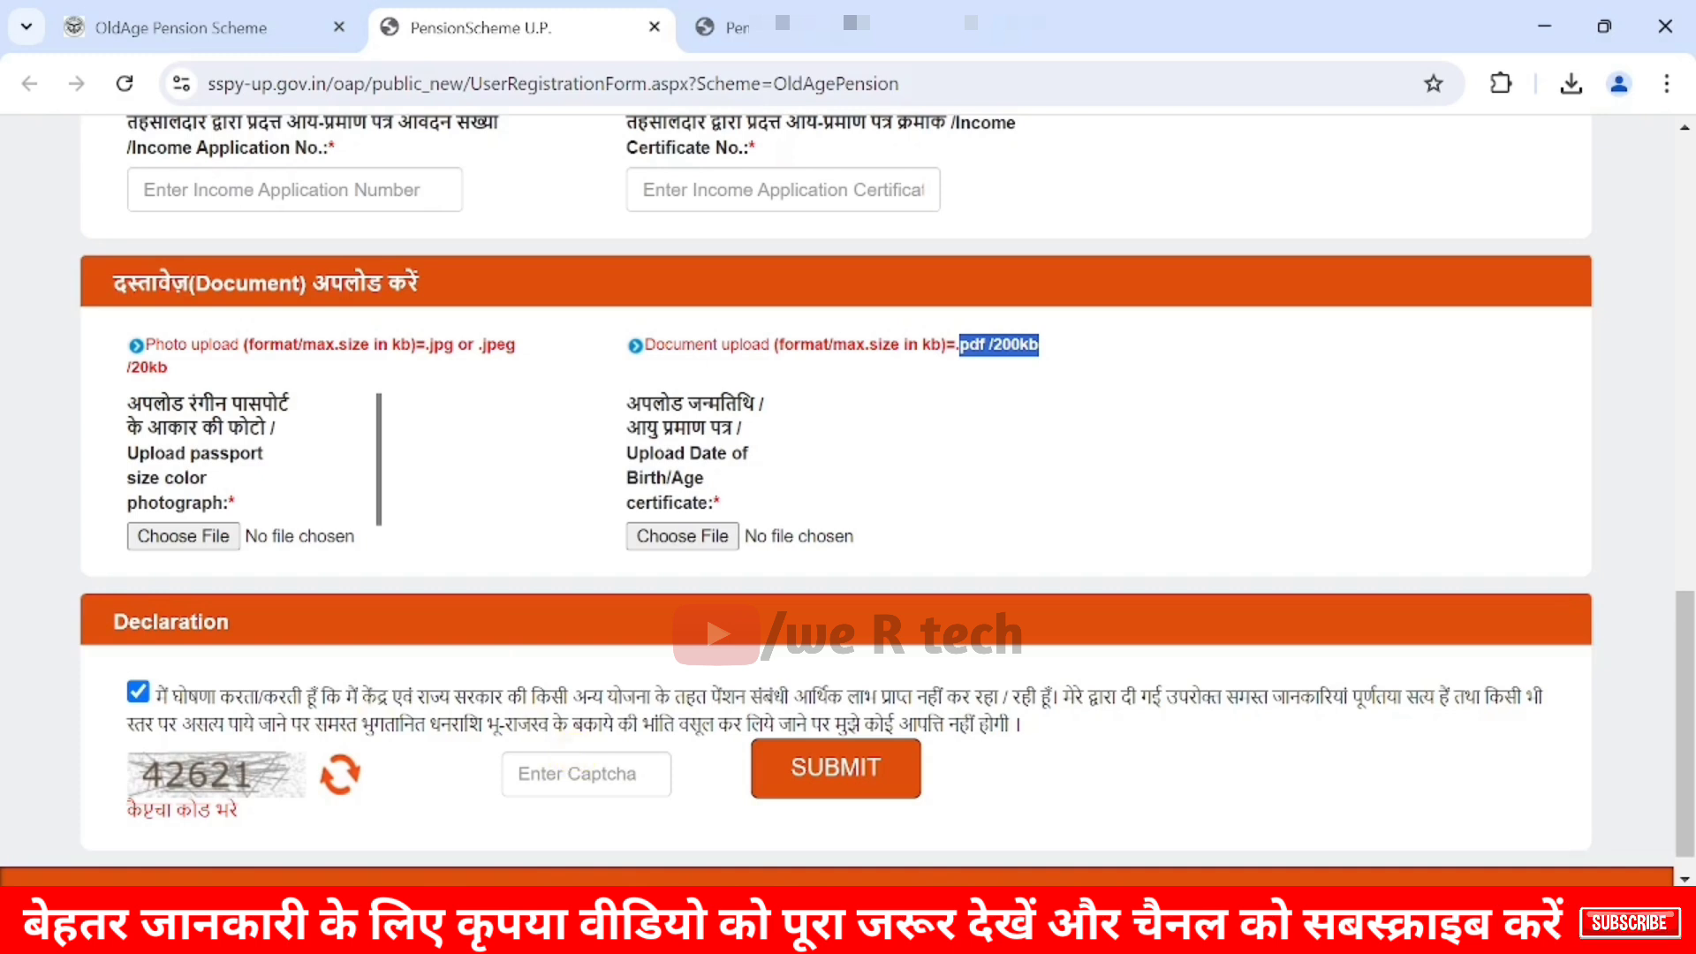
left_click(586, 774)
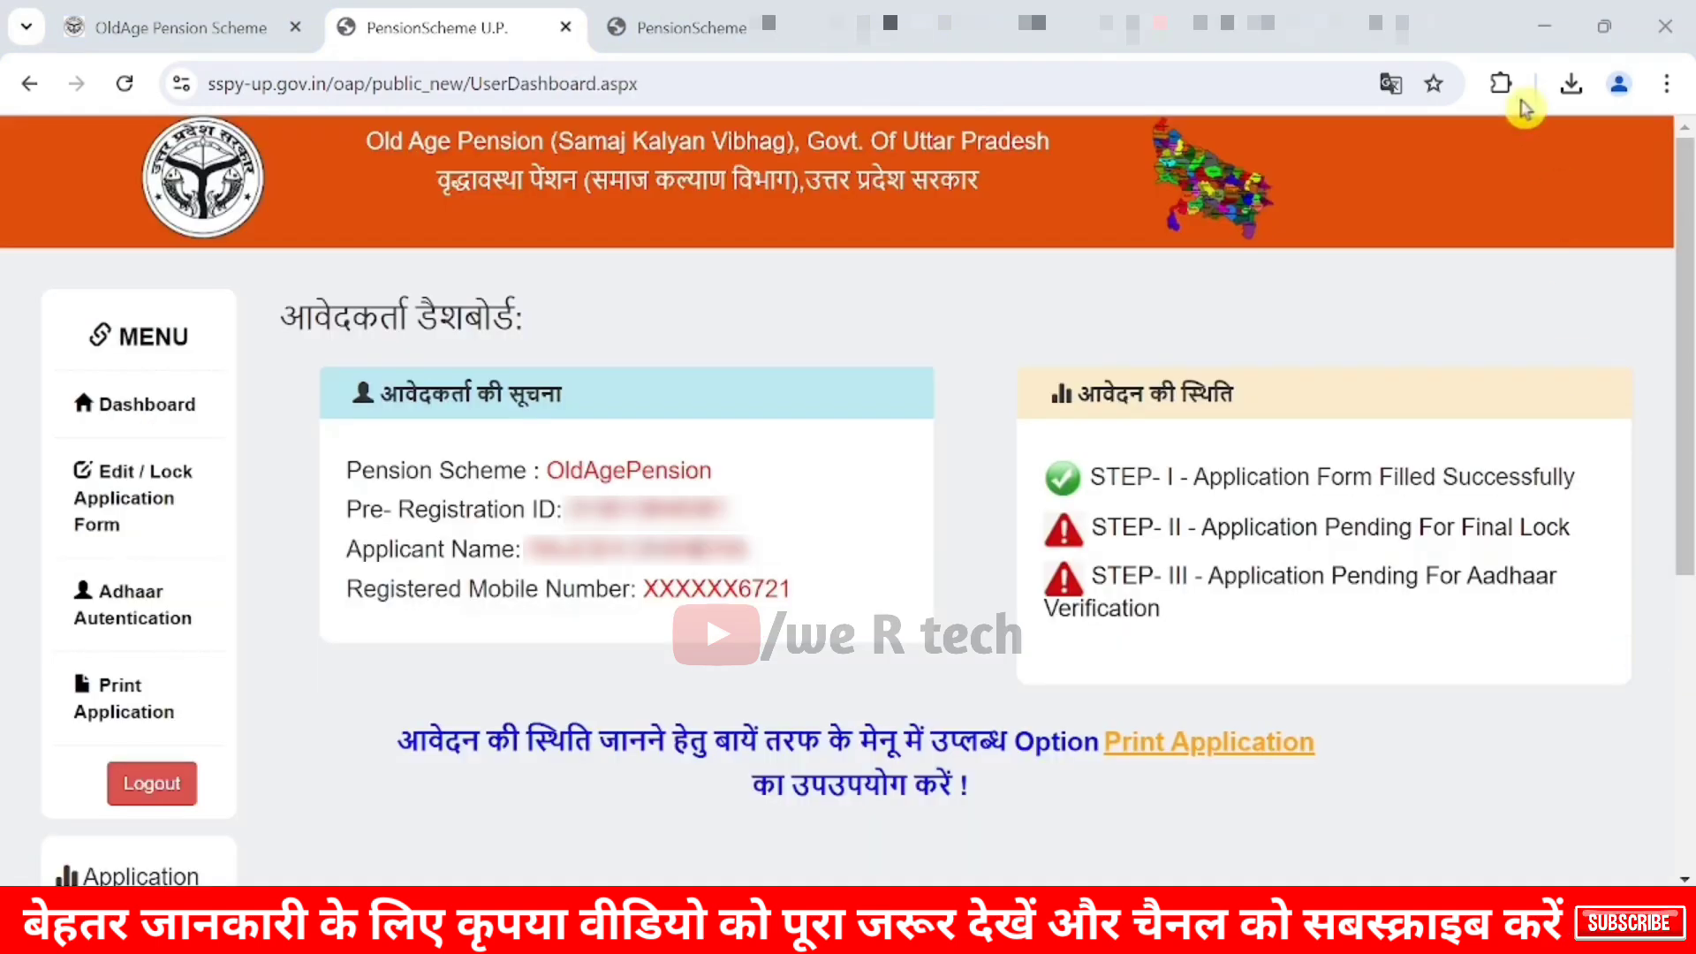
Check the application status on the applicant dashboard and open the pending STEP-II final lock
left_click(1544, 13)
left_click_drag(1072, 395, 1236, 395)
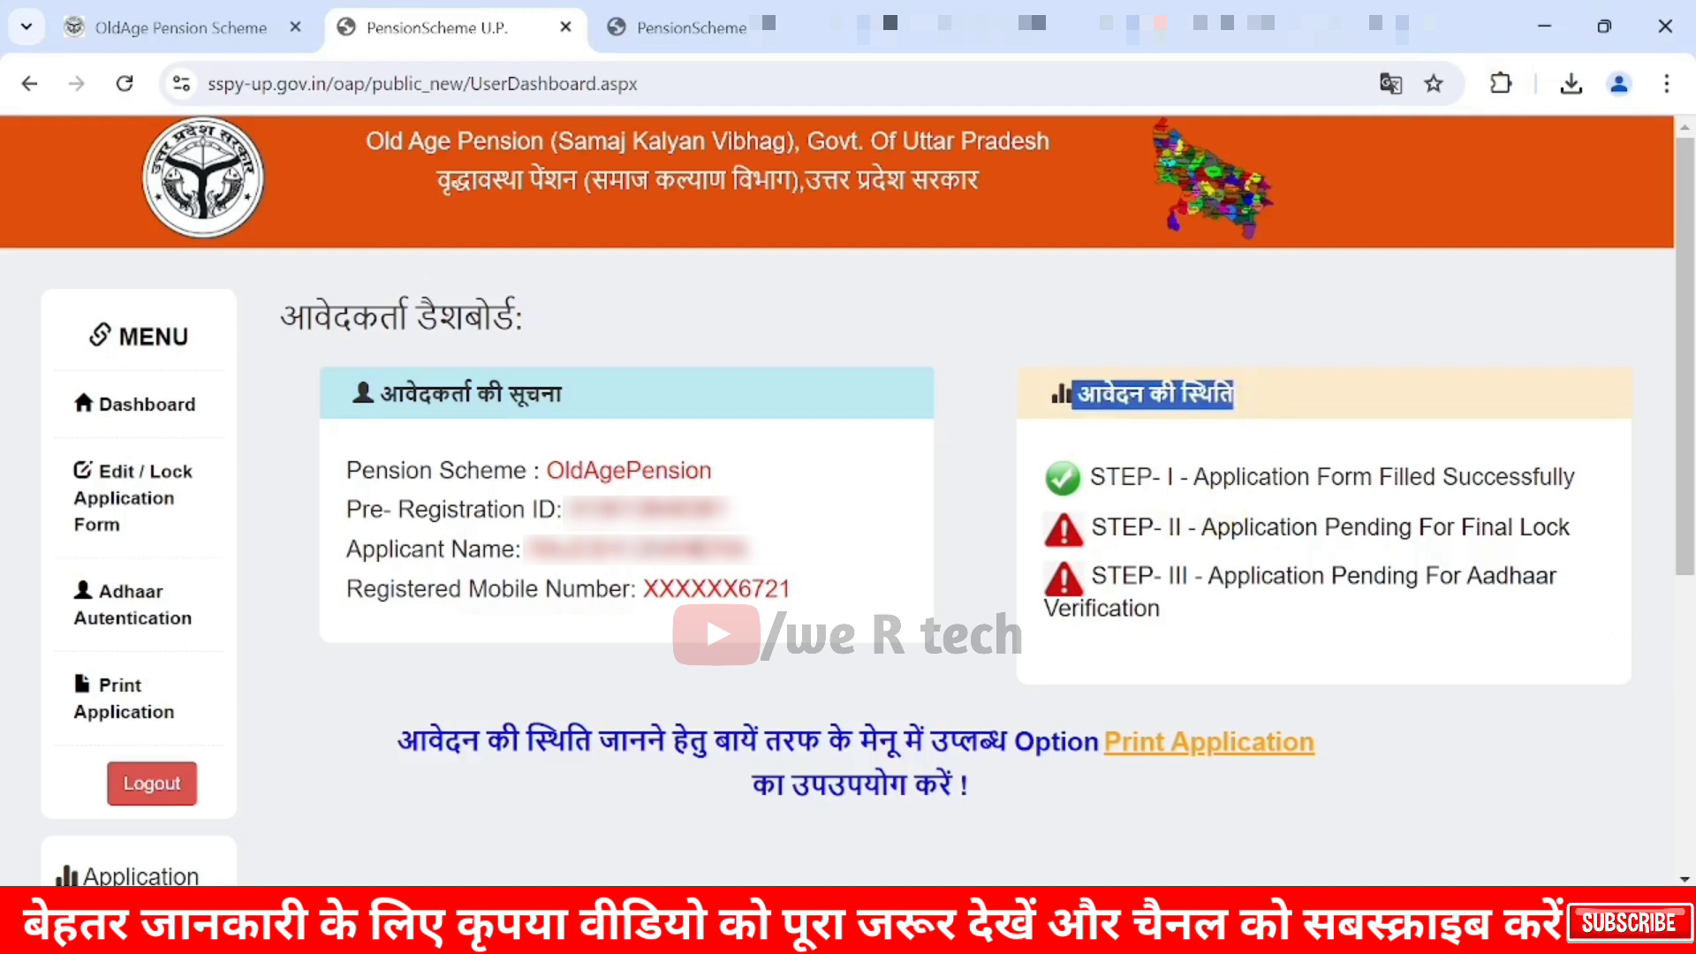
left_click_drag(1209, 478, 1586, 481)
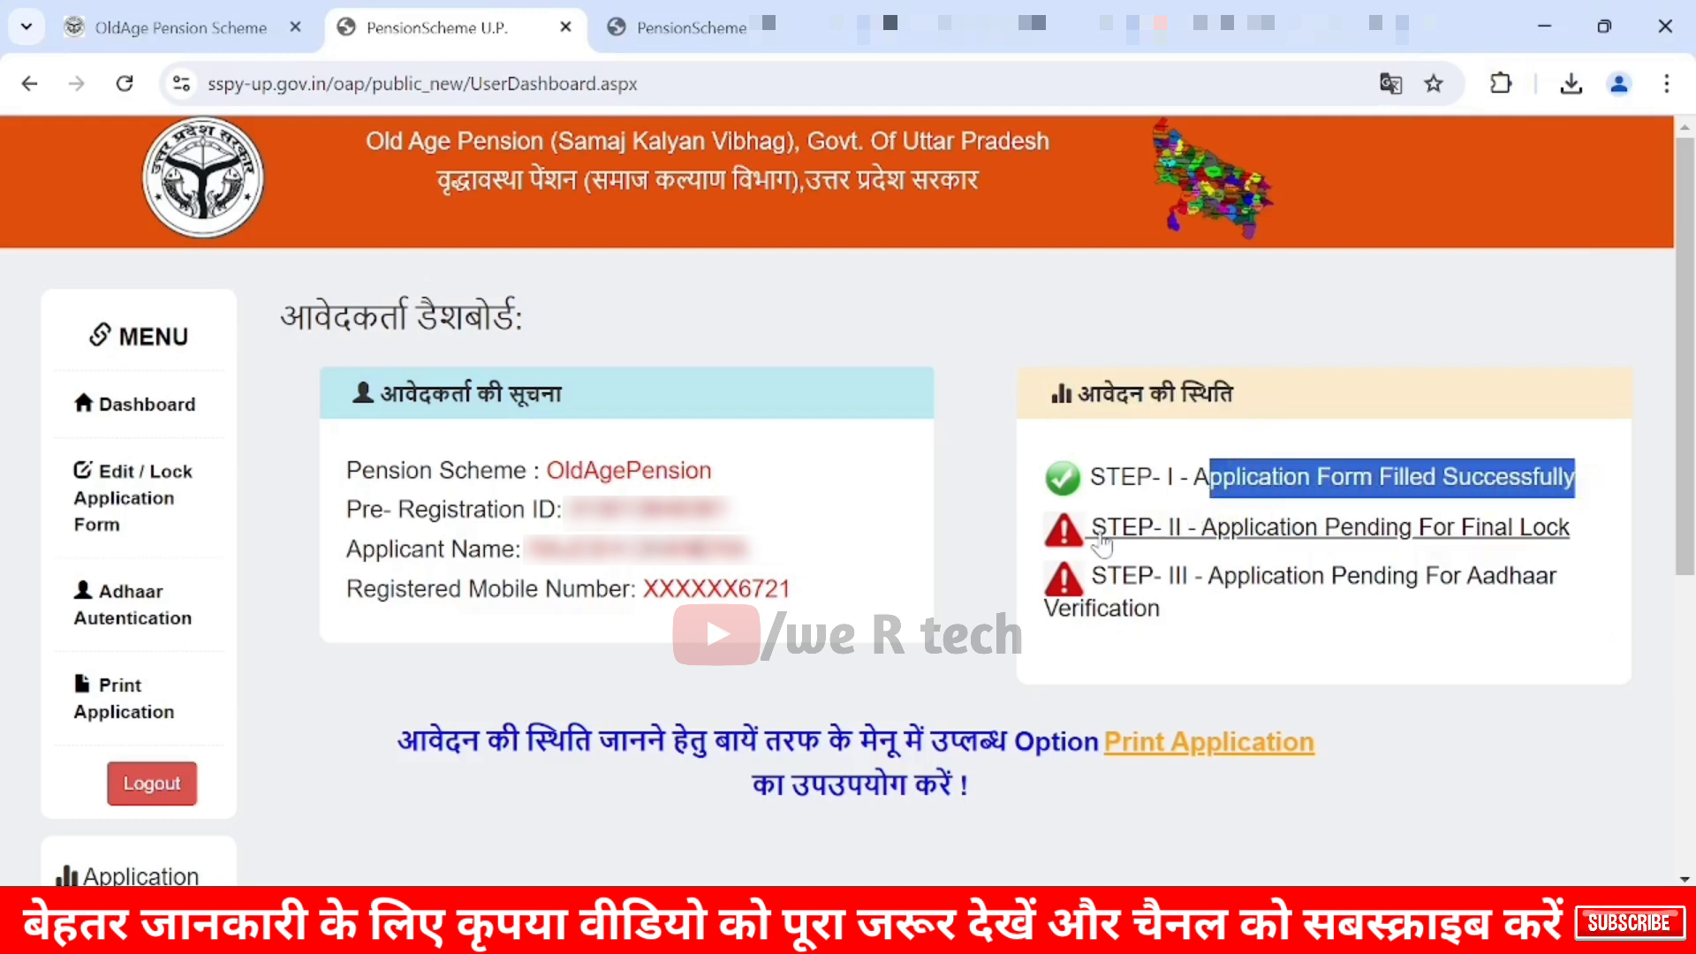
left_click(1235, 536)
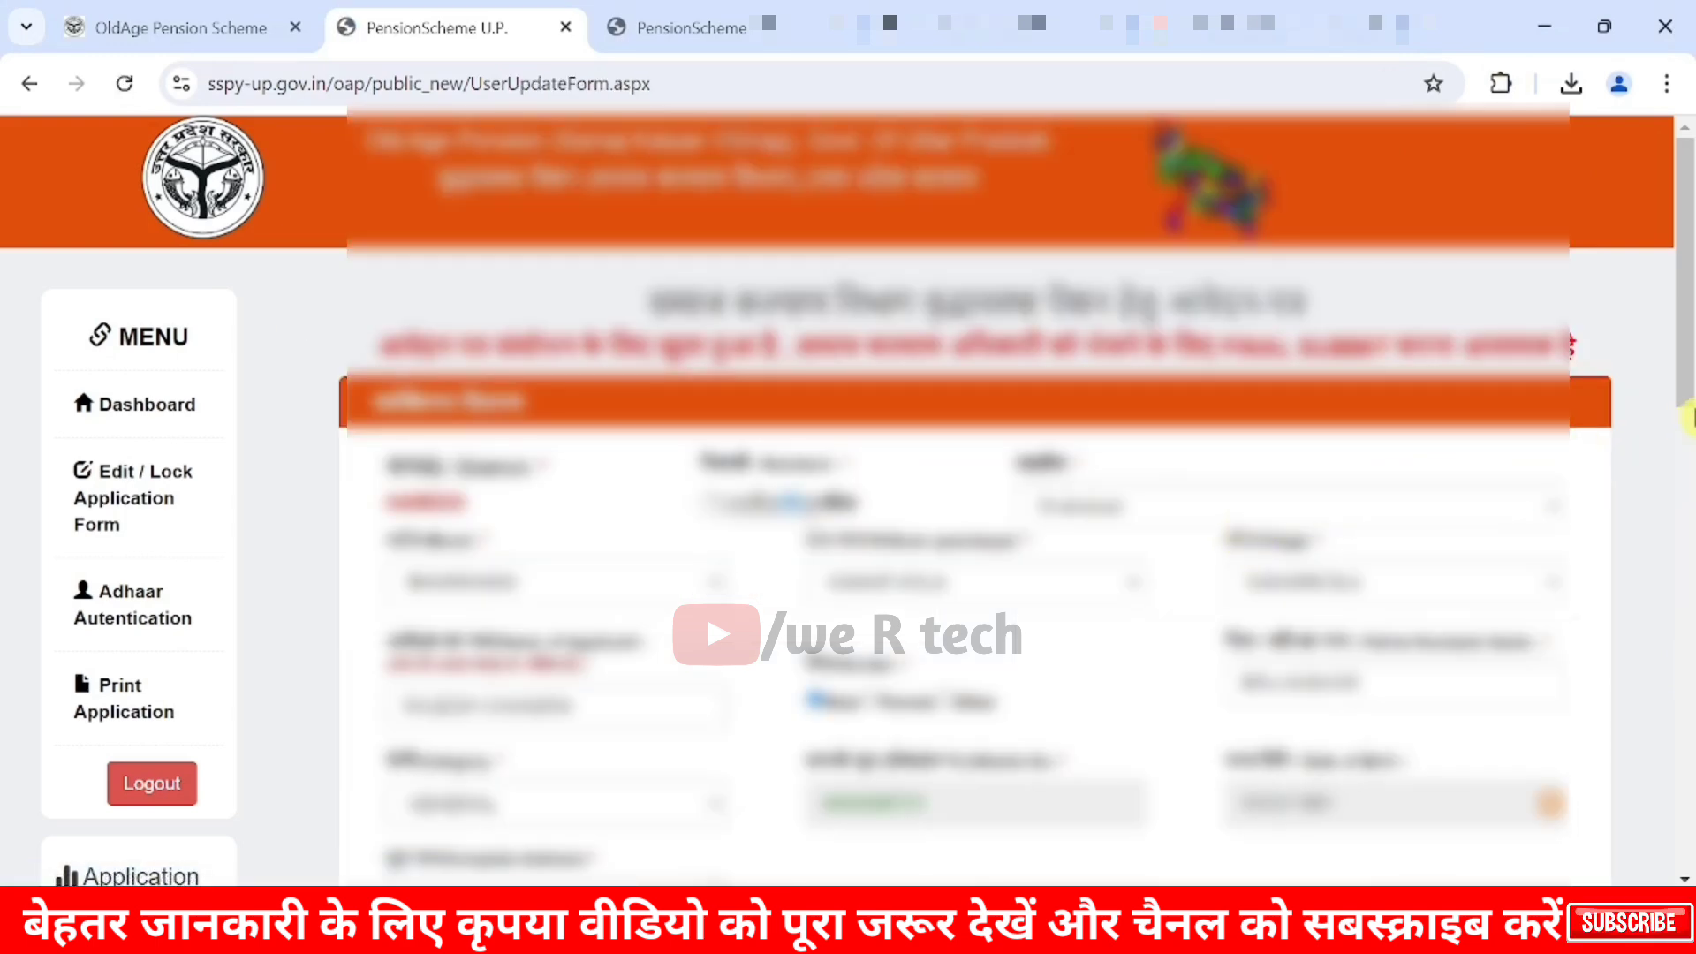
Accept the declaration, enter the captcha code, and make the final submission of the application form
left_click_drag(1688, 330, 1687, 821)
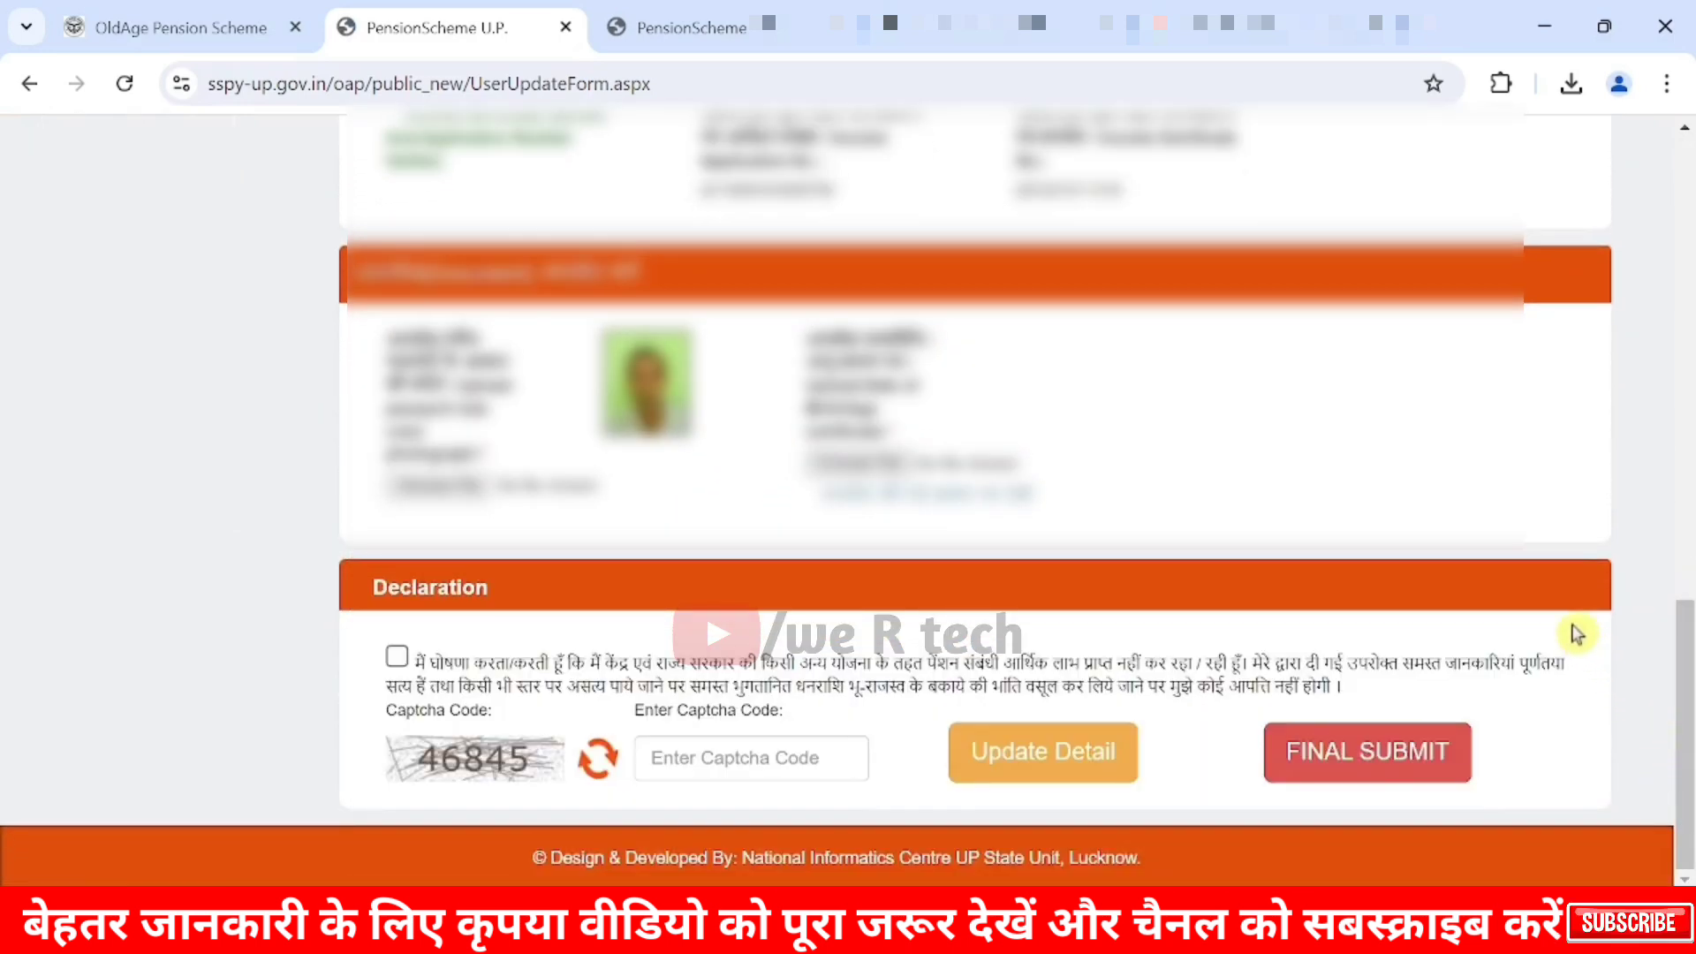
left_click(397, 656)
left_click(672, 758)
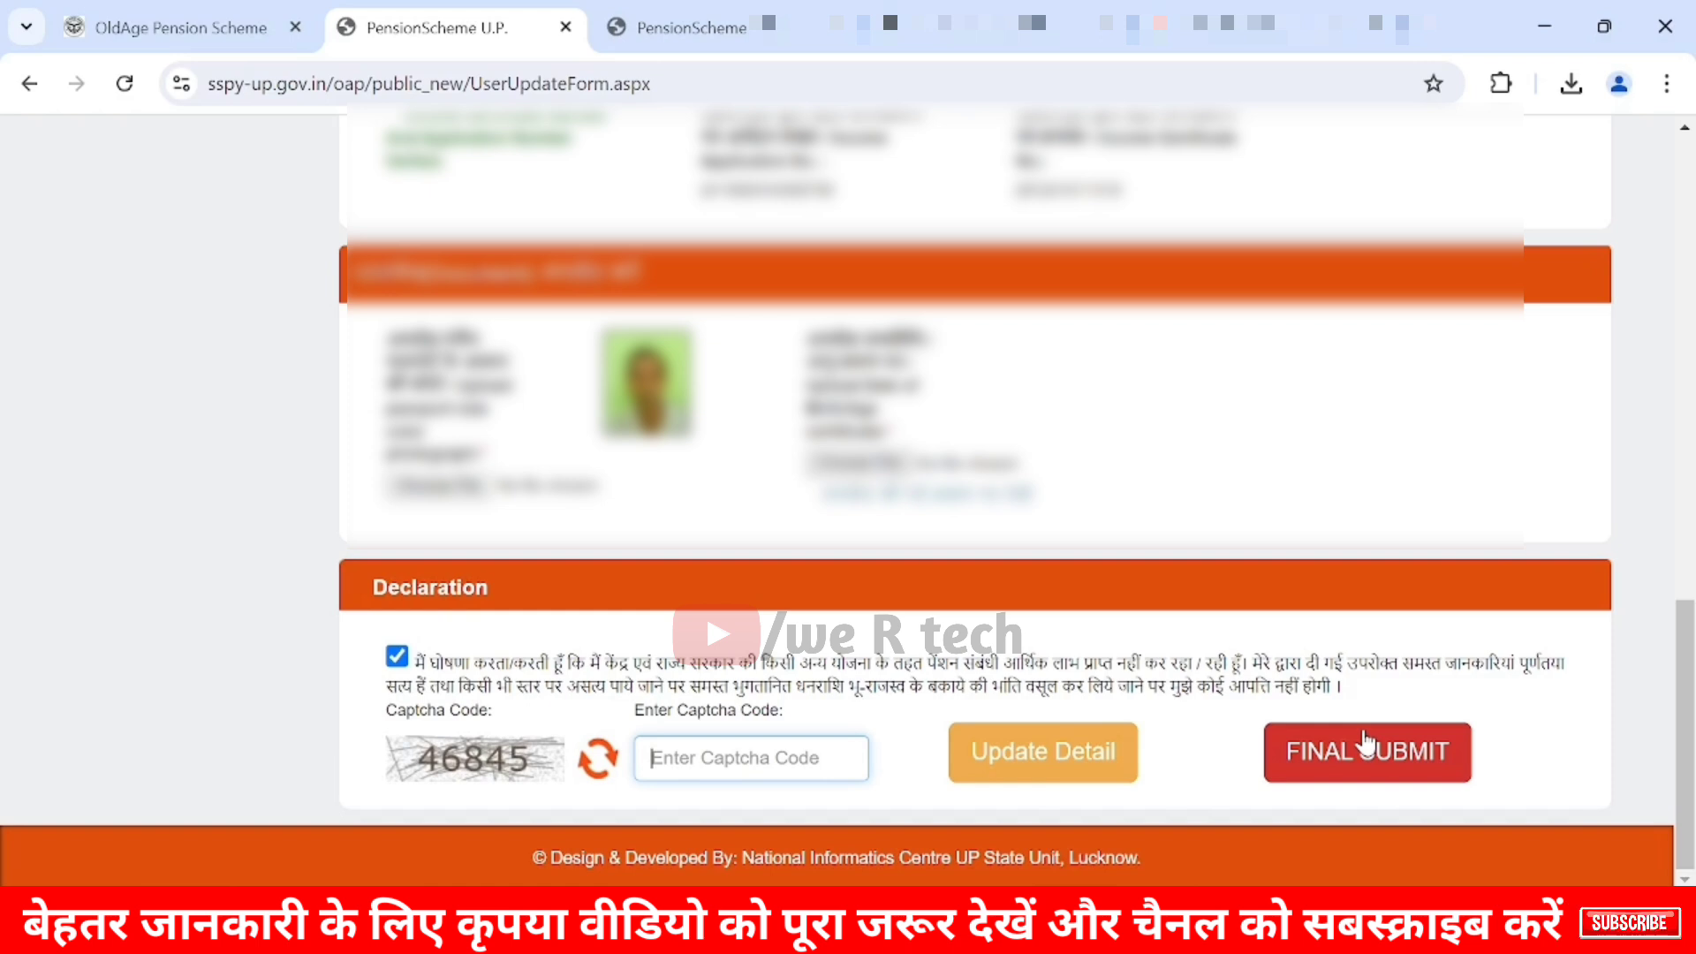
left_click(1366, 746)
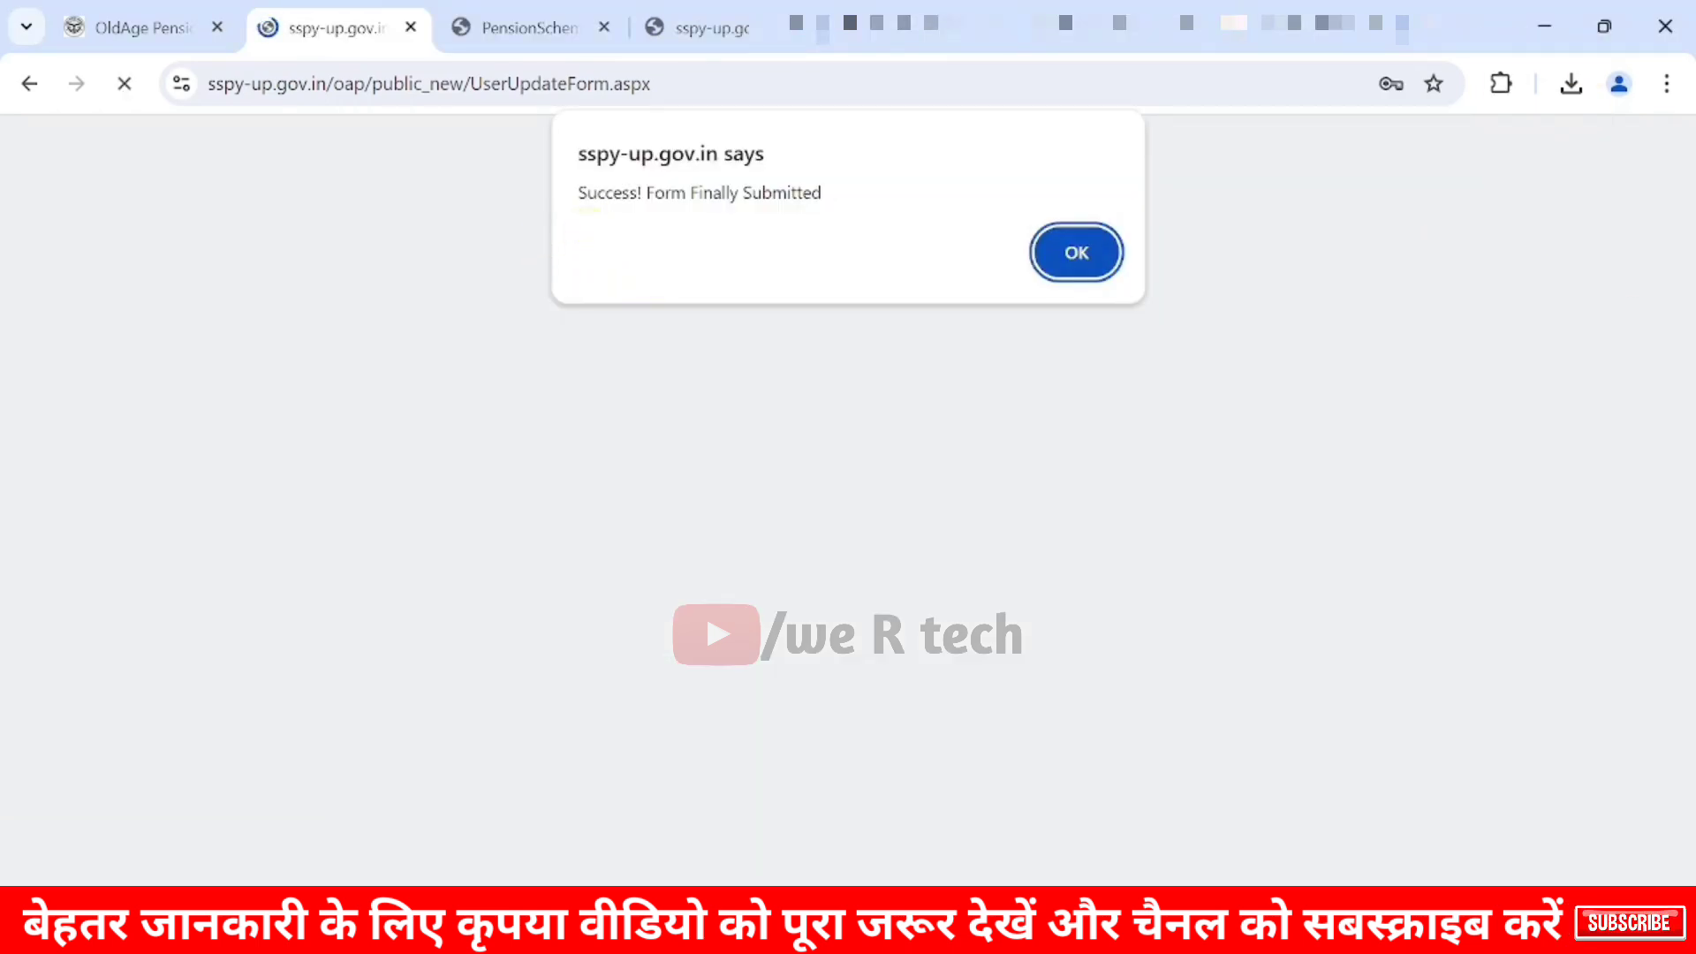
left_click_drag(578, 192, 822, 192)
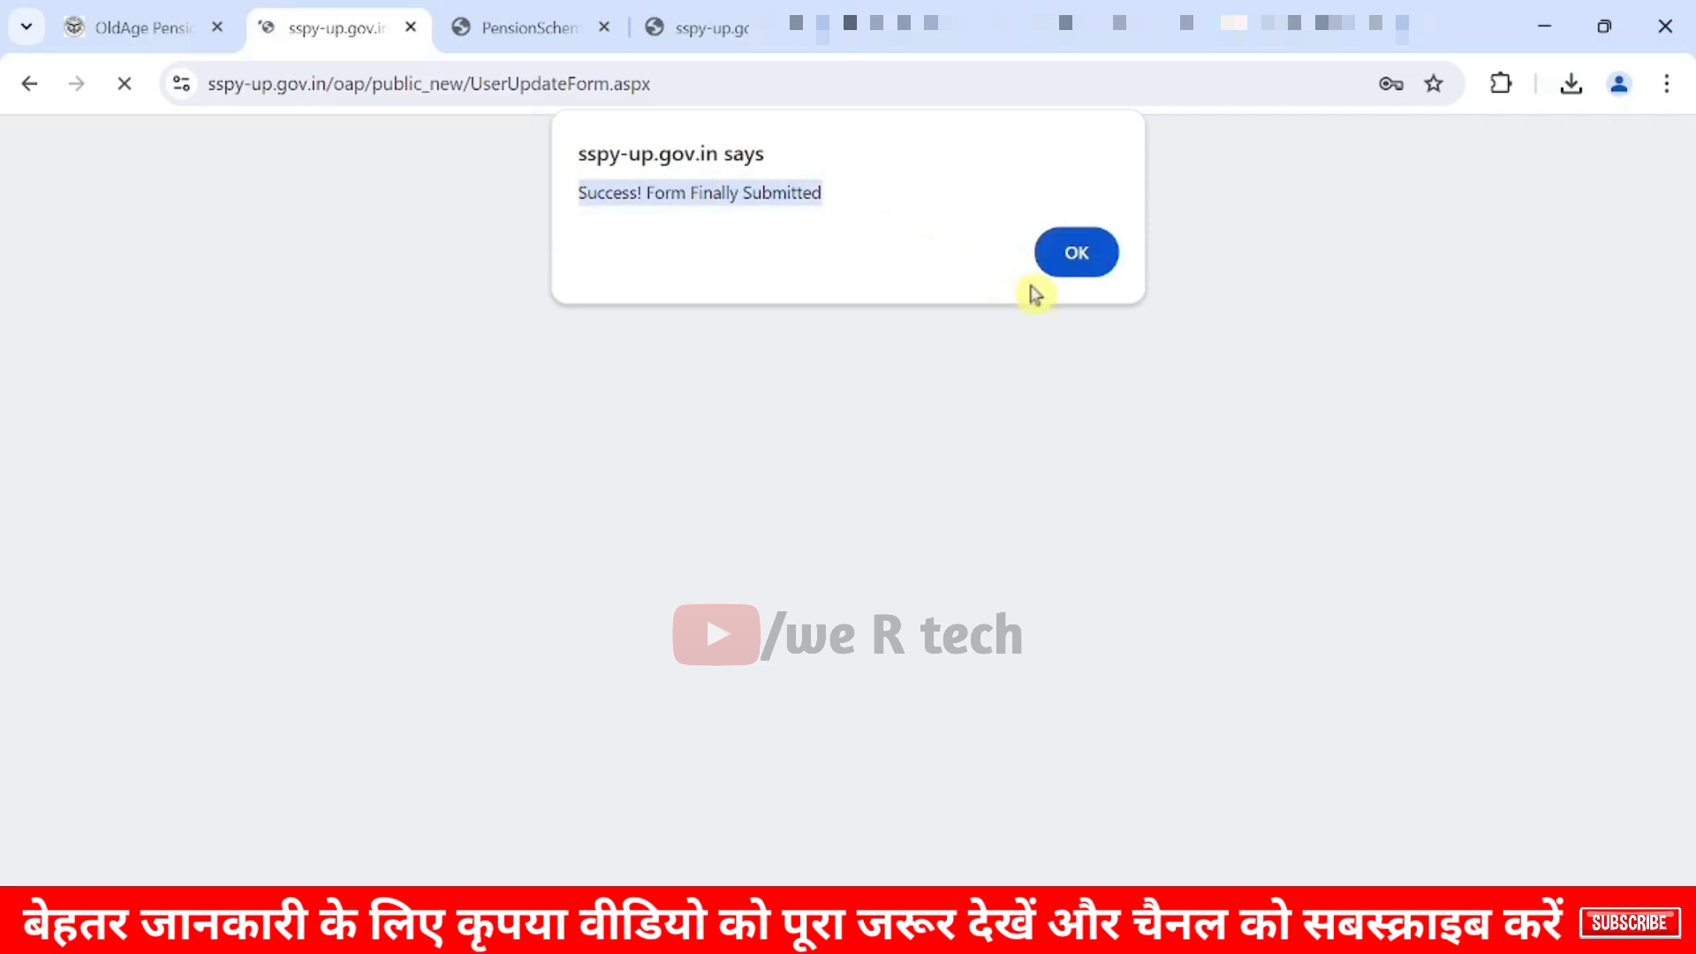
left_click(1083, 258)
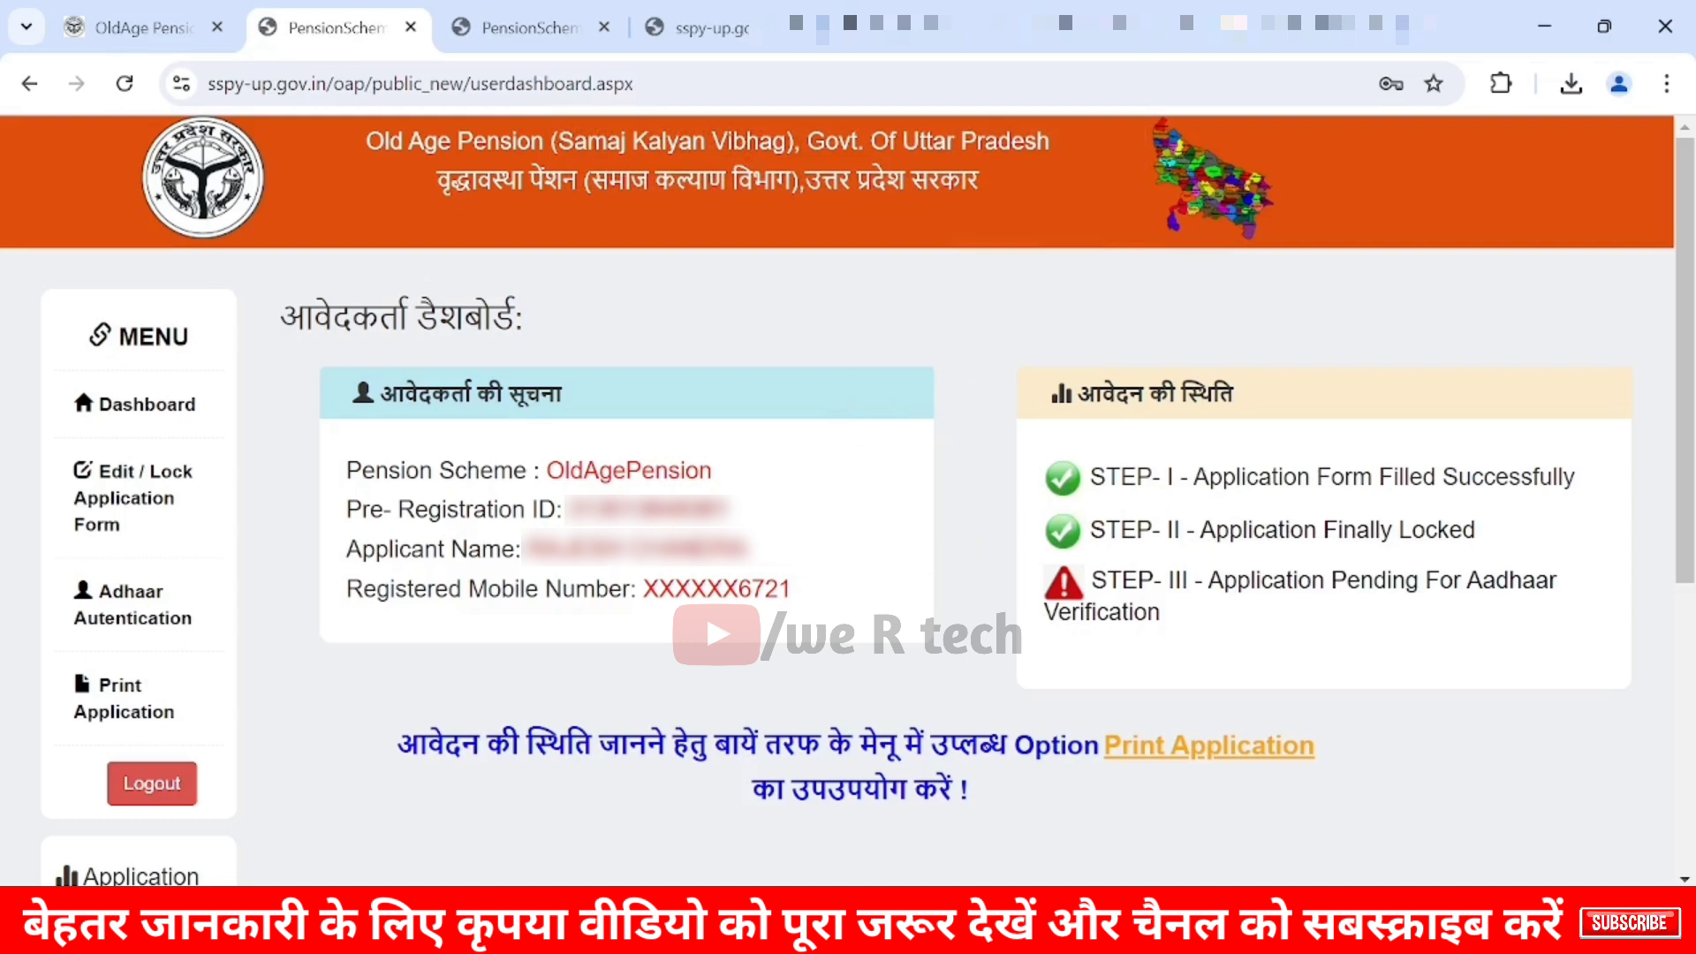
Check the application status again and open the form for the pending STEP-III Aadhaar verification
left_click_drag(1189, 478, 1577, 477)
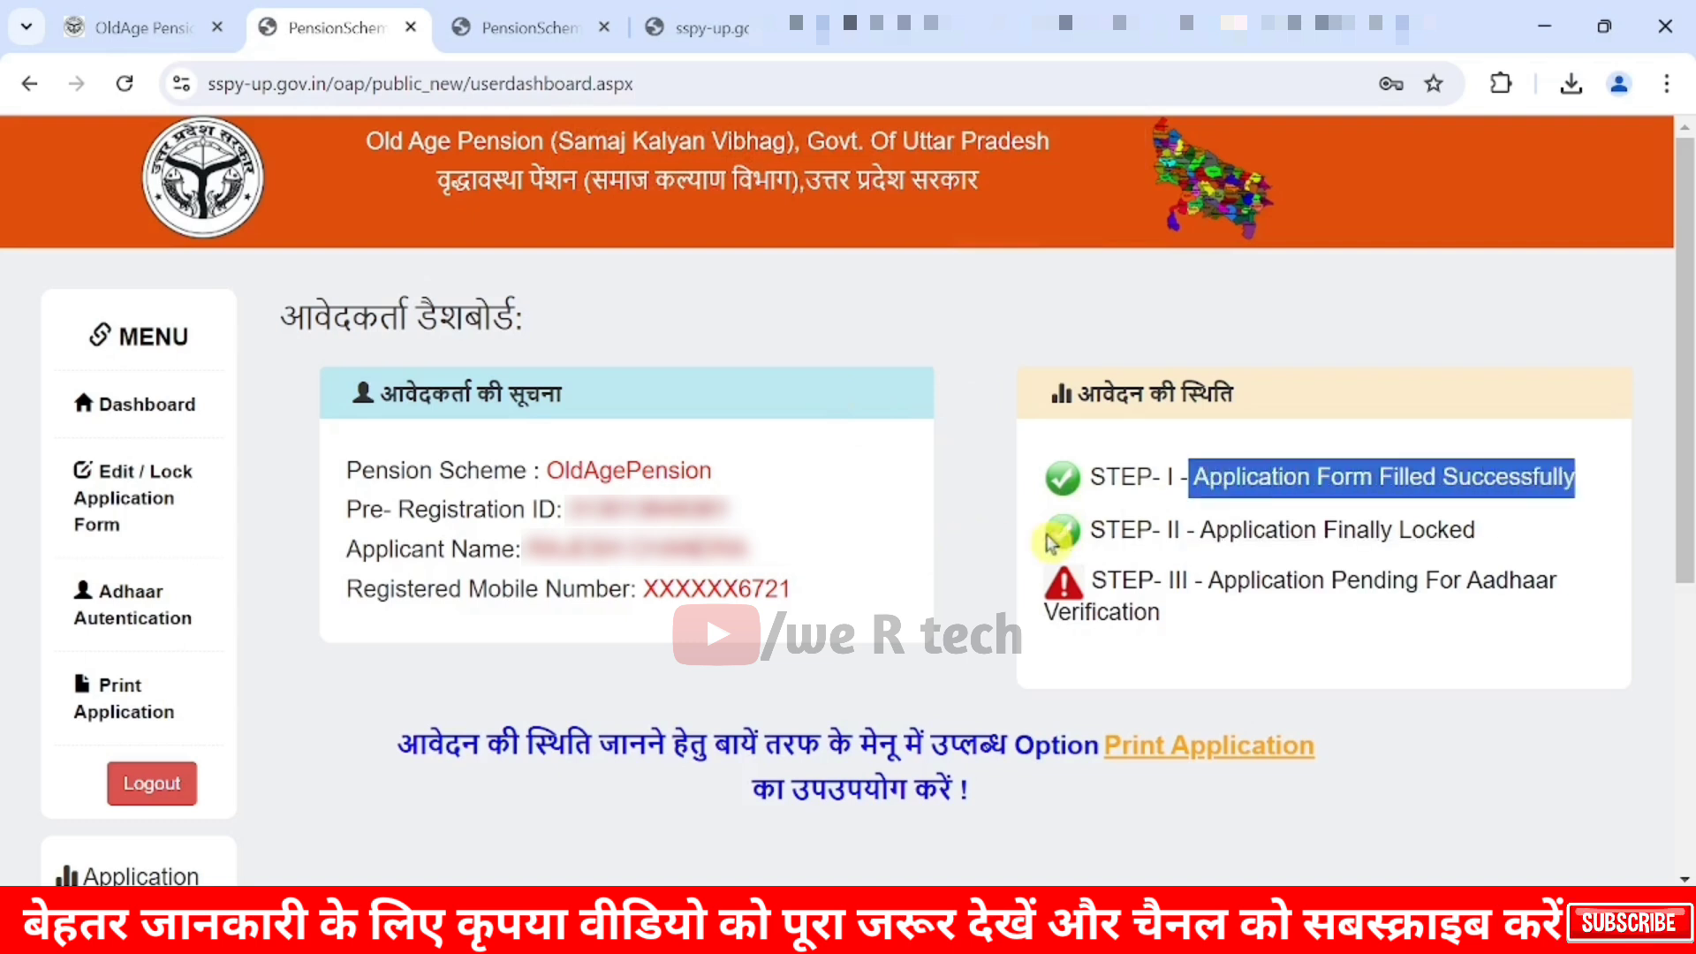
left_click(1616, 538)
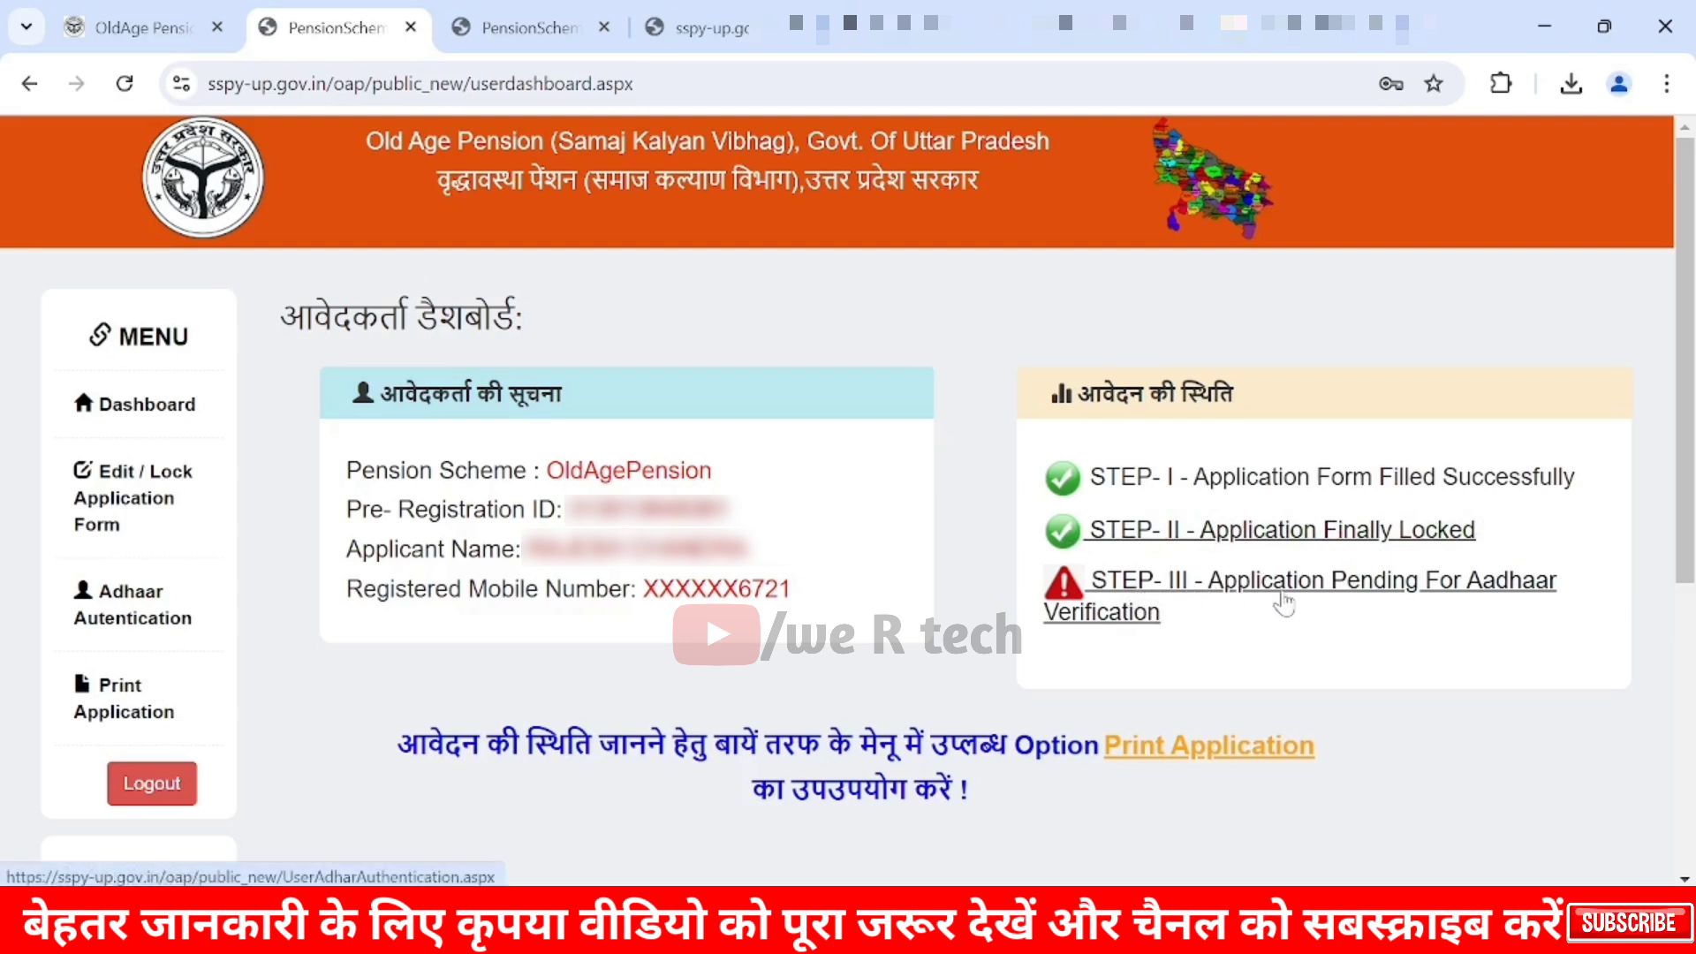
left_click(1133, 603)
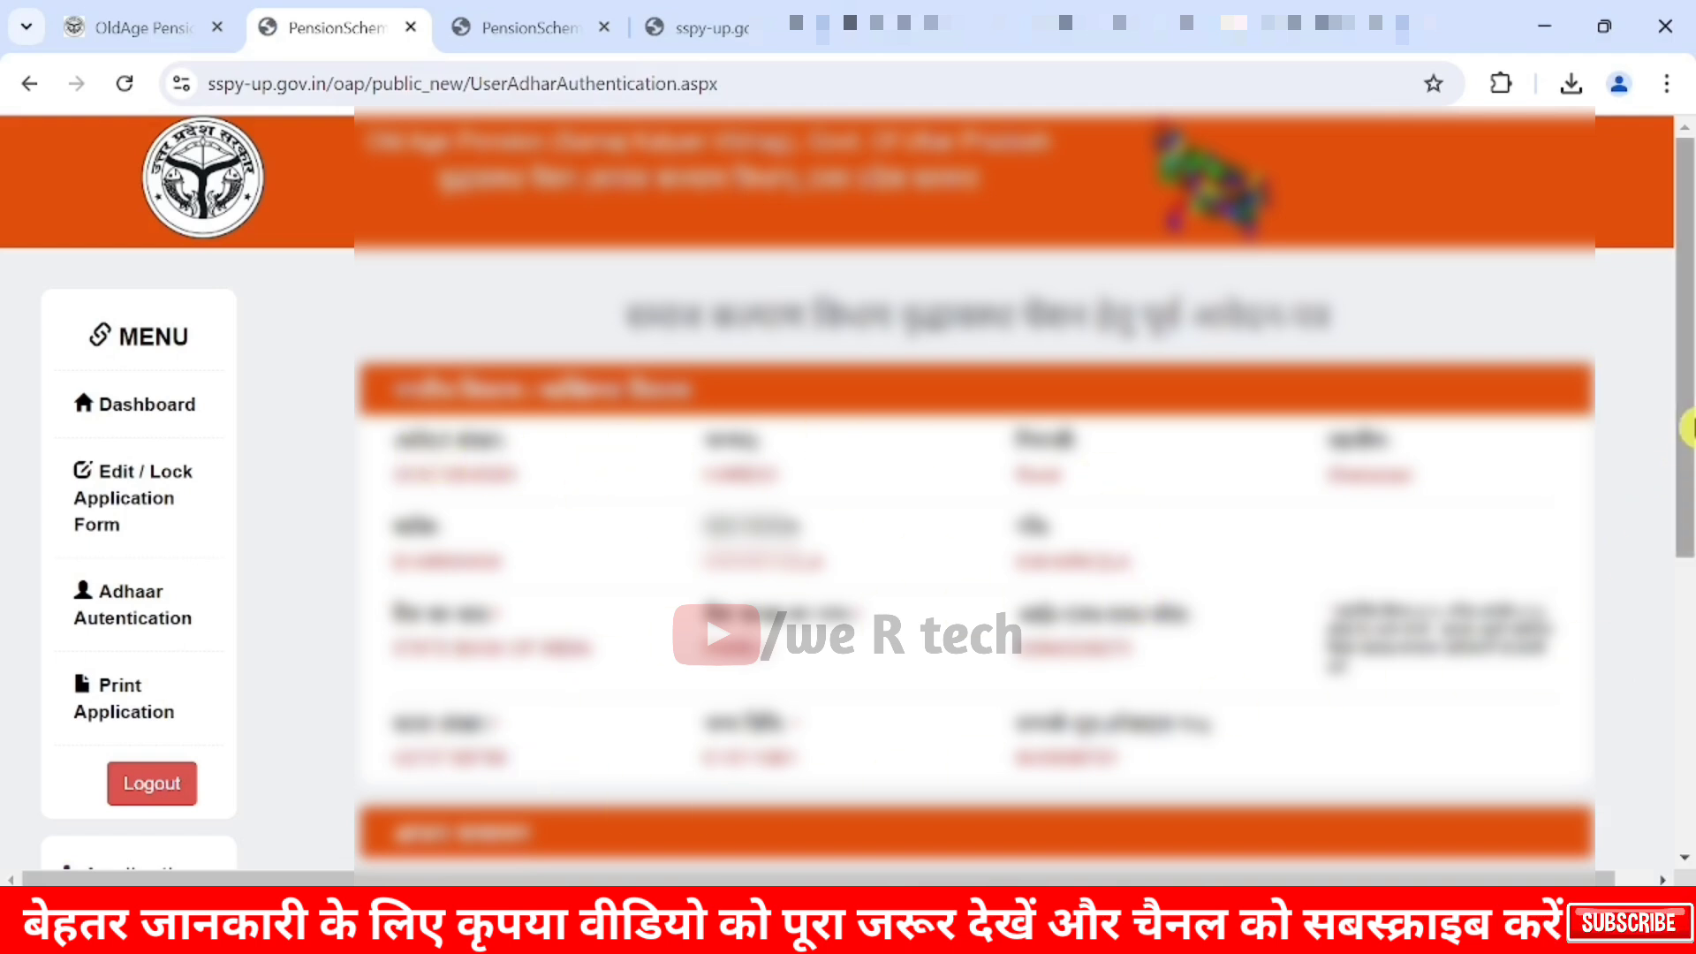
left_click_drag(1684, 433, 1687, 733)
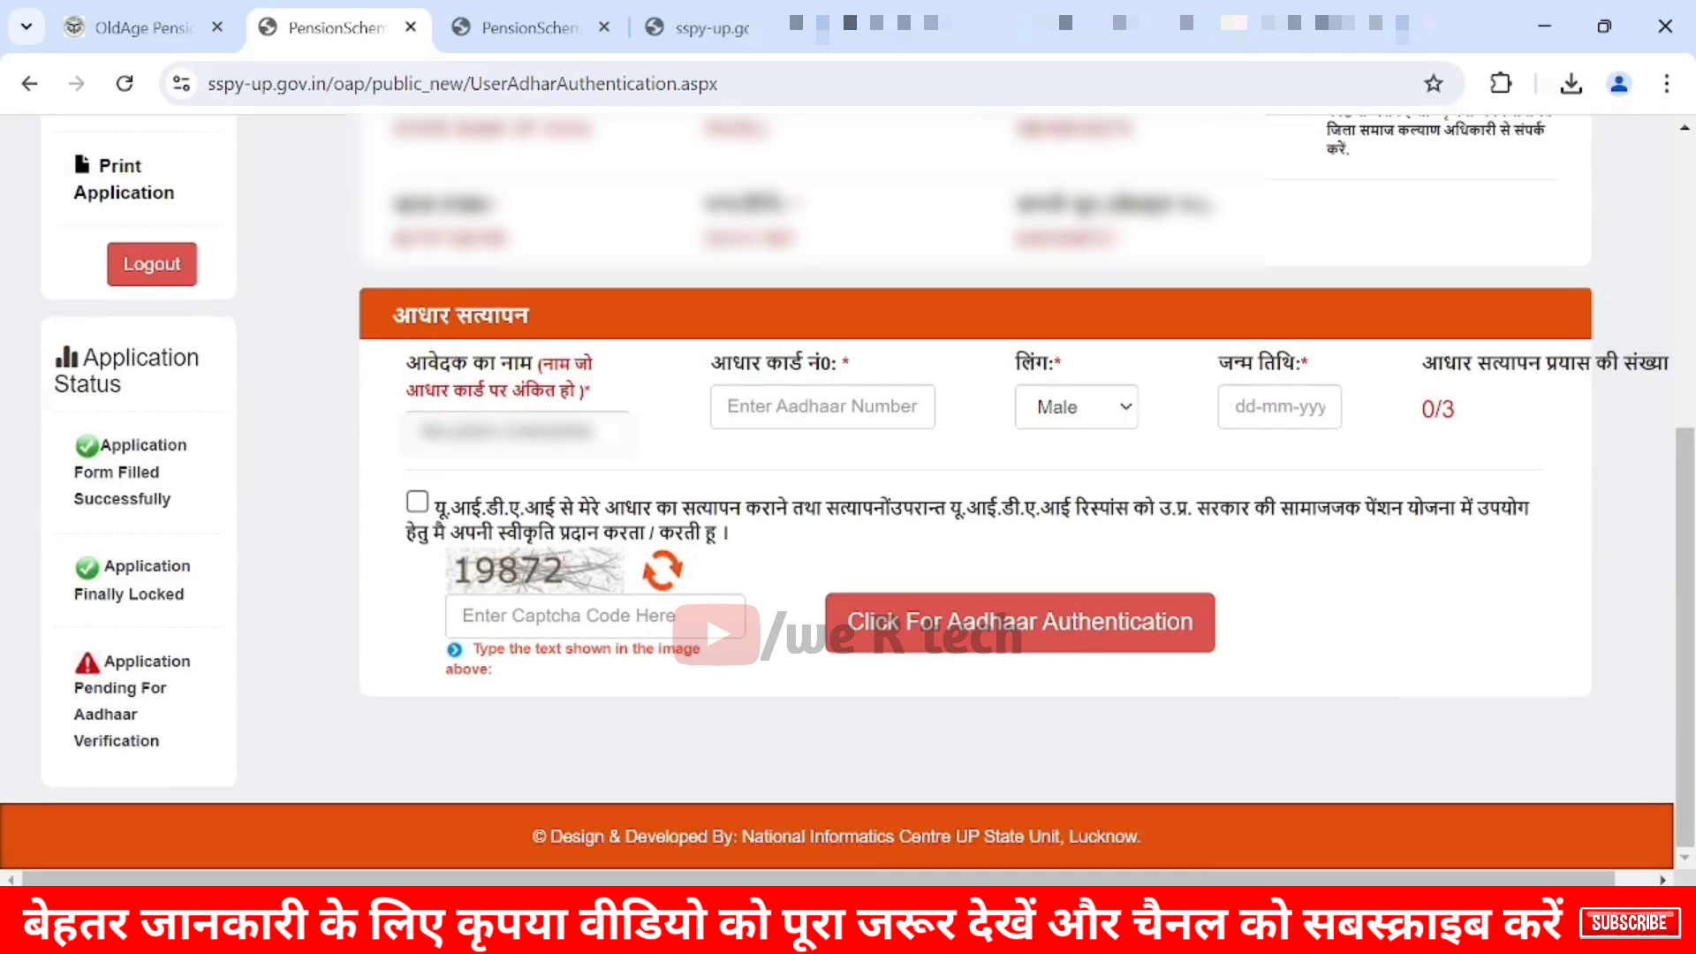
Complete the आधार सत्यापन section with the Aadhaar number, date of birth, consent and captcha code, and run the Aadhaar authentication
left_click_drag(394, 315, 541, 323)
left_click_drag(404, 363, 539, 364)
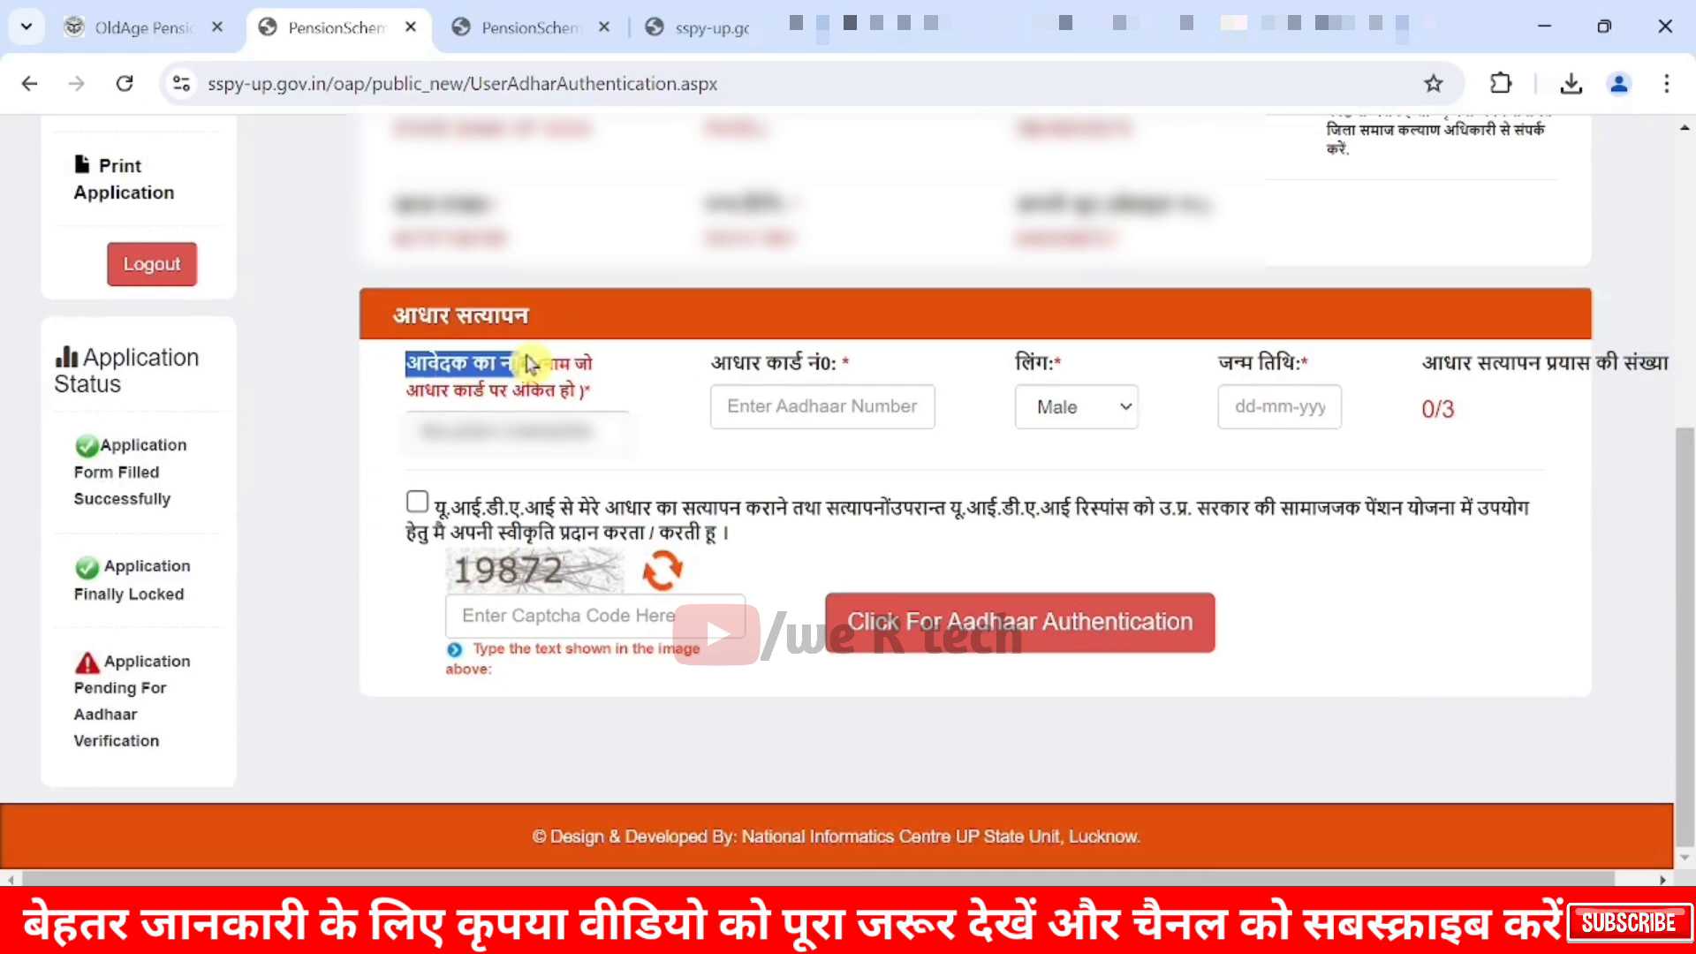
left_click_drag(712, 362, 861, 364)
left_click(910, 413)
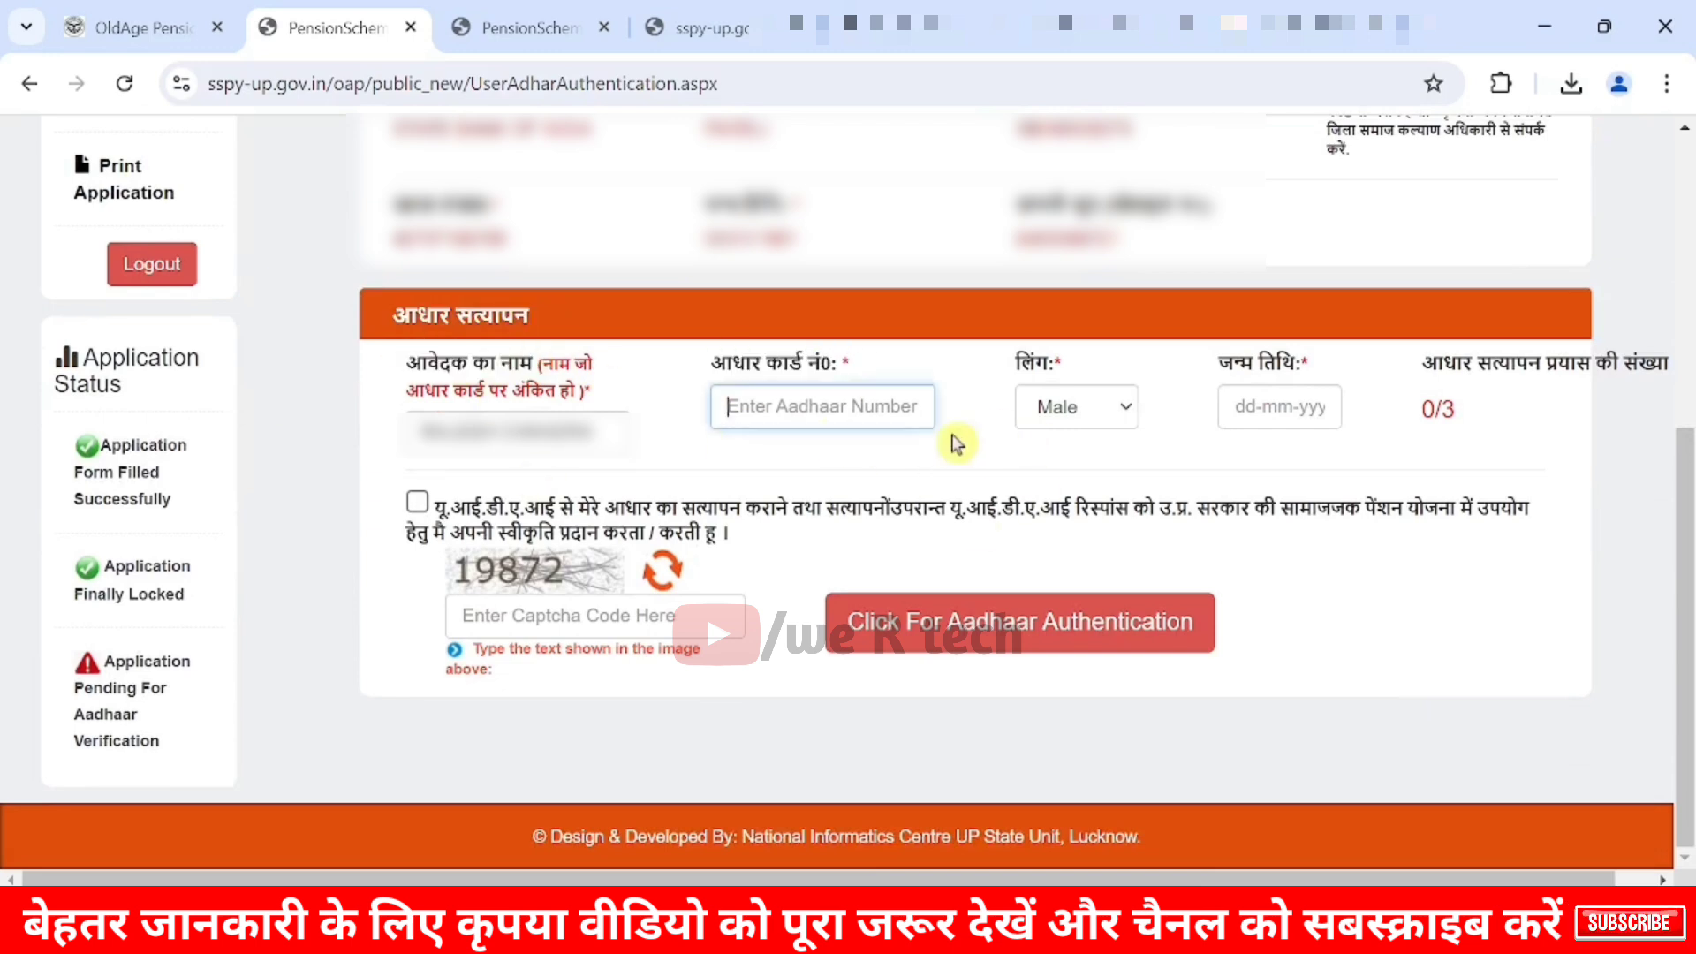
left_click(1321, 396)
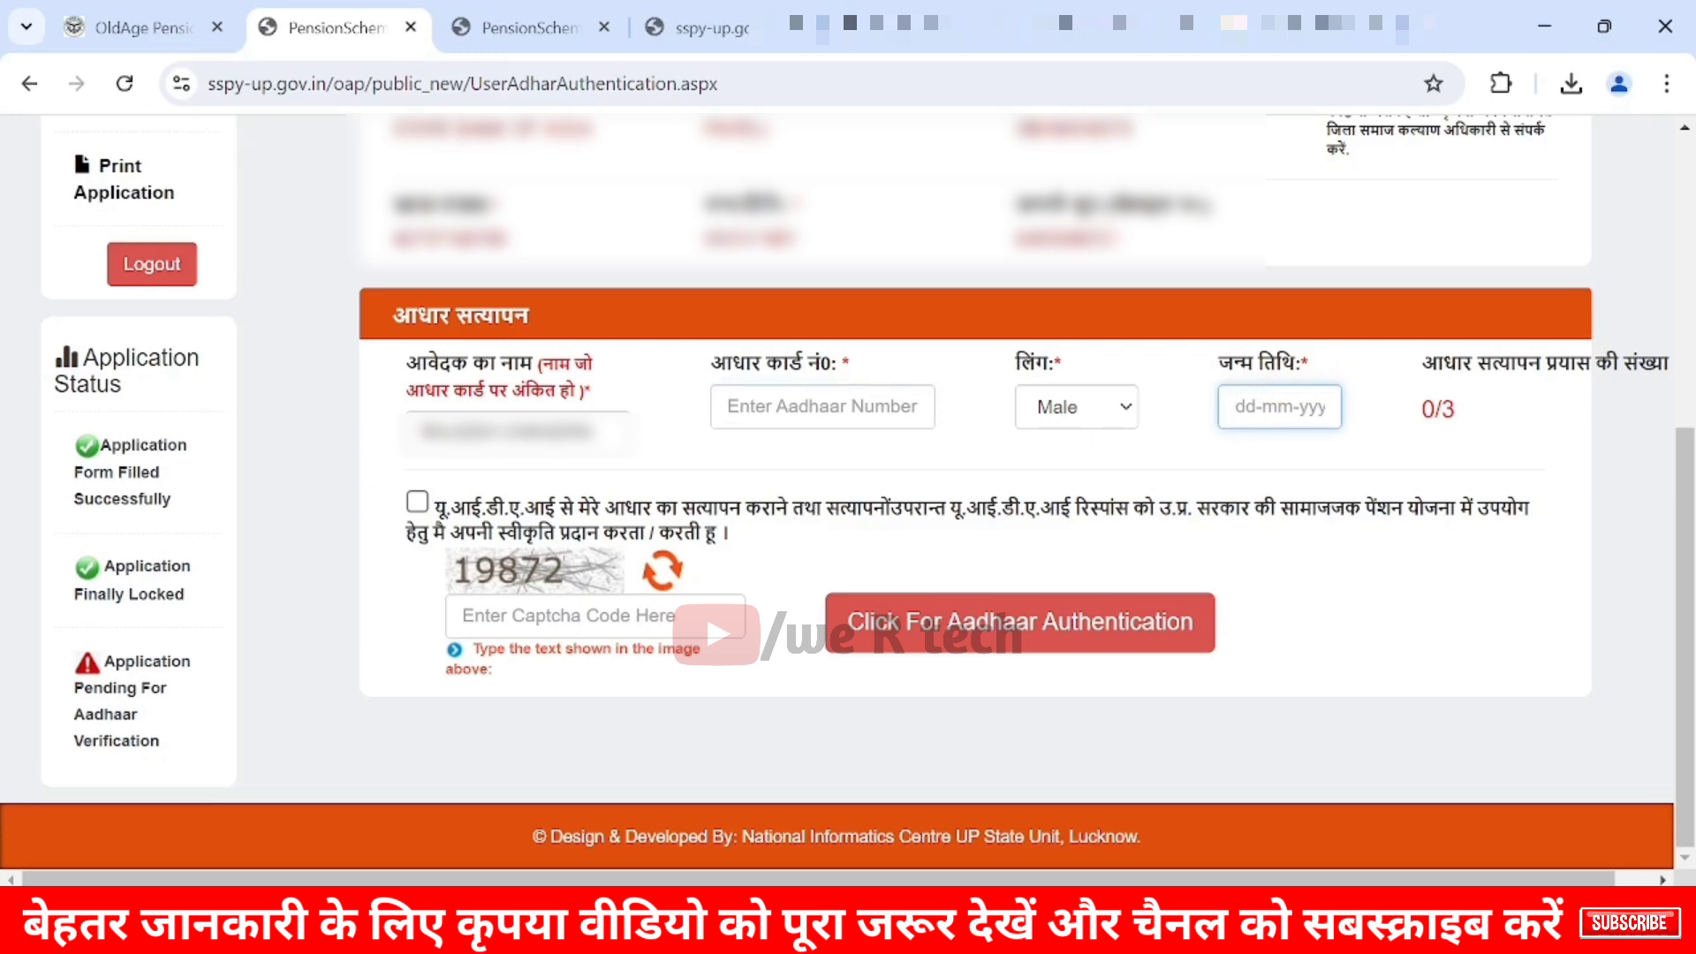
left_click(419, 503)
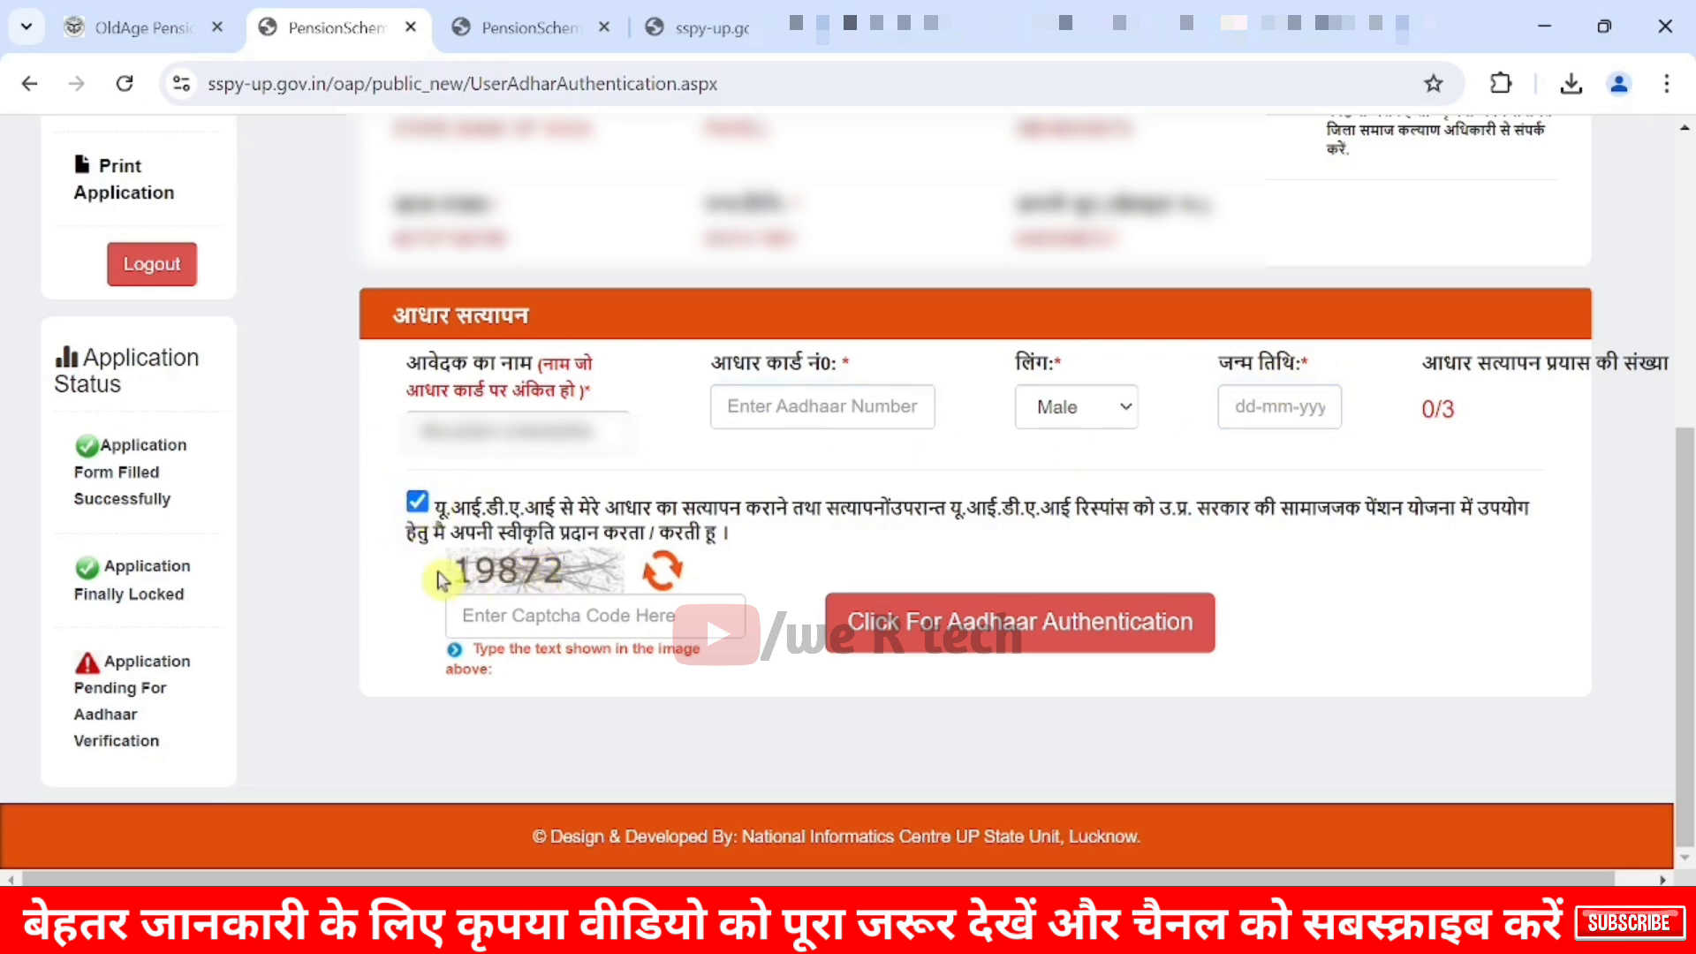
left_click(557, 616)
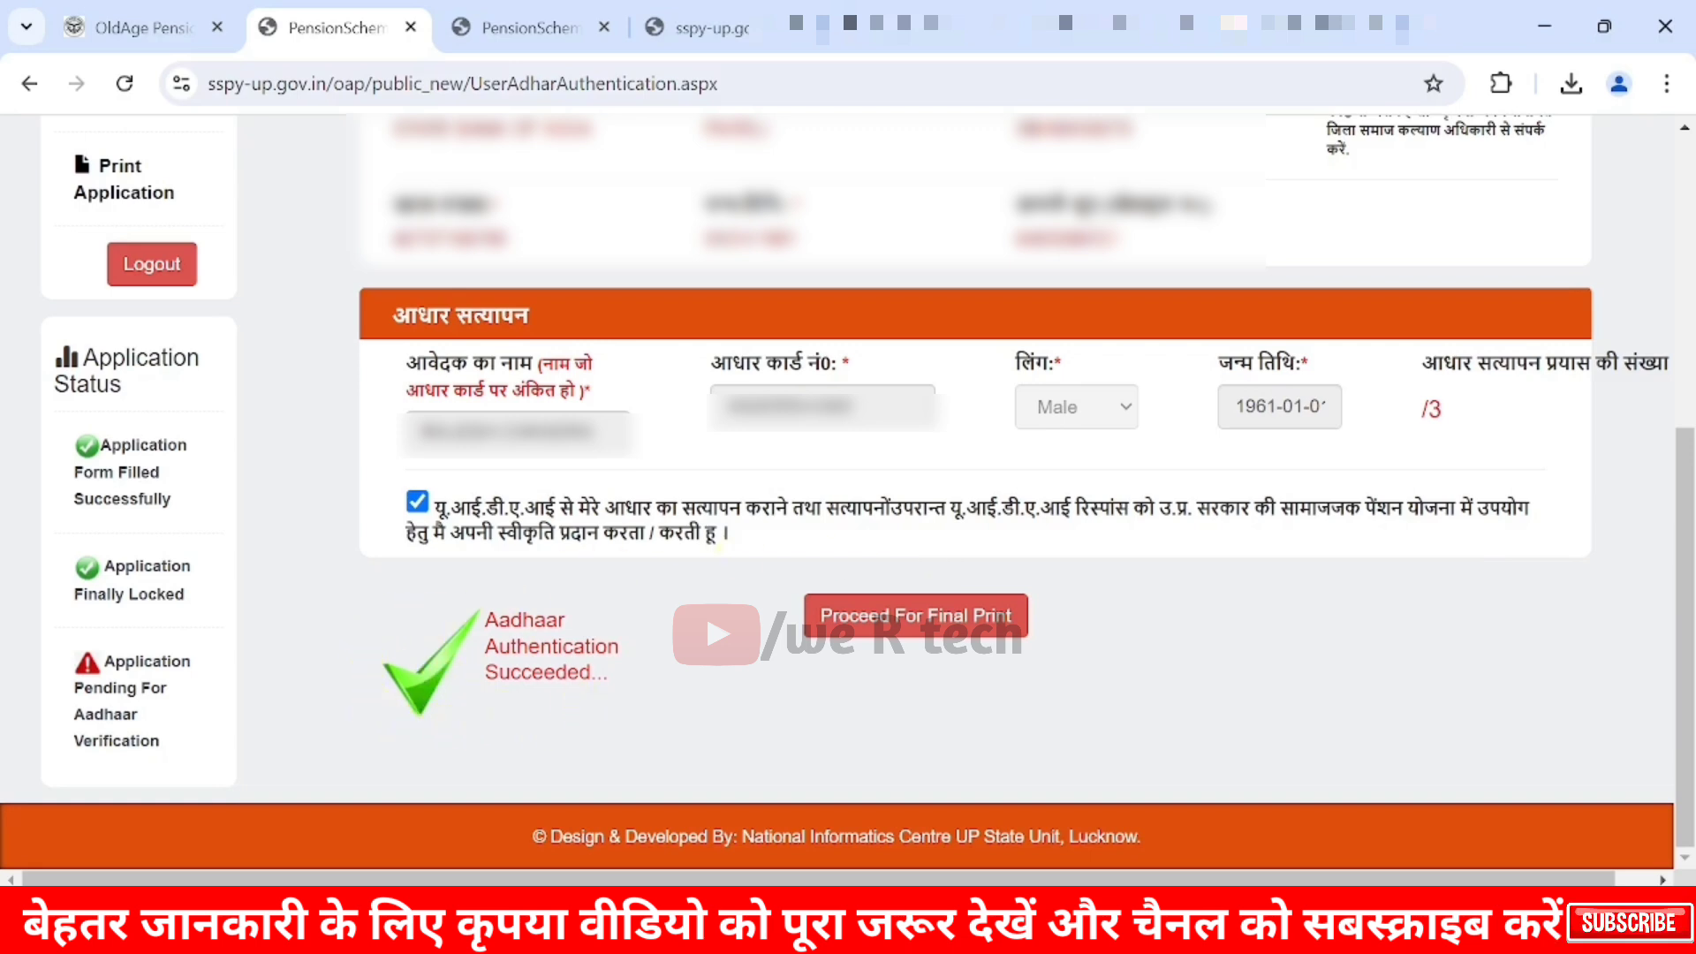
Check the Aadhaar authentication result and proceed to the final print stage
left_click_drag(485, 614, 598, 676)
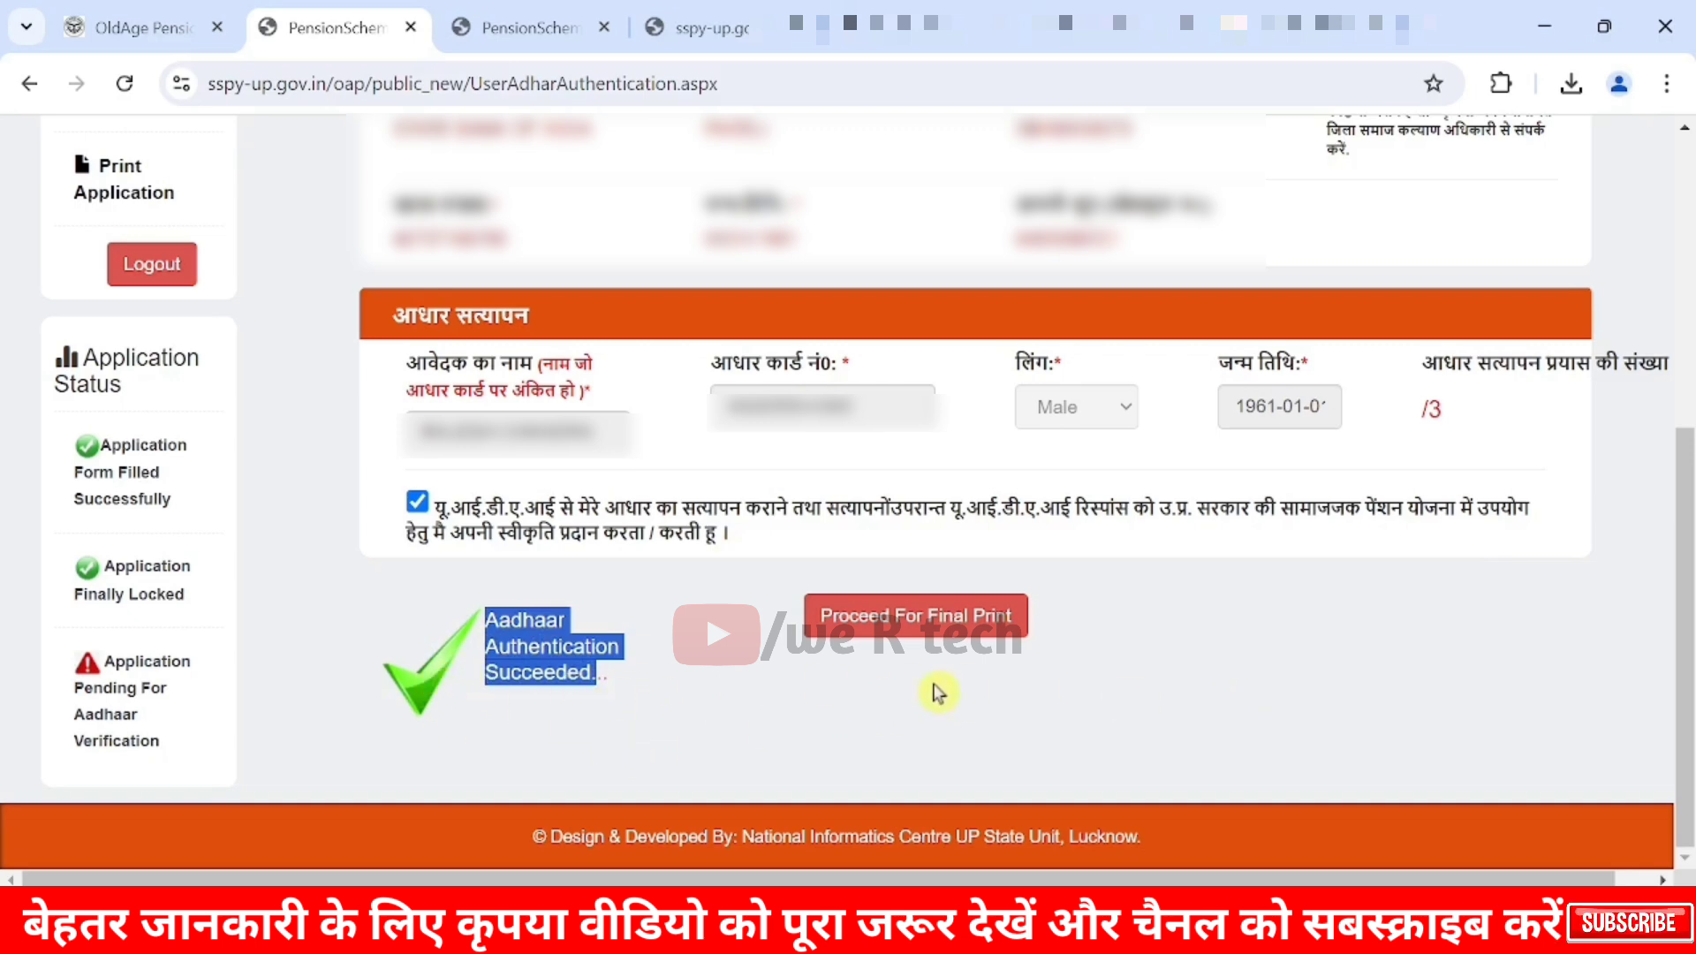
left_click(1394, 698)
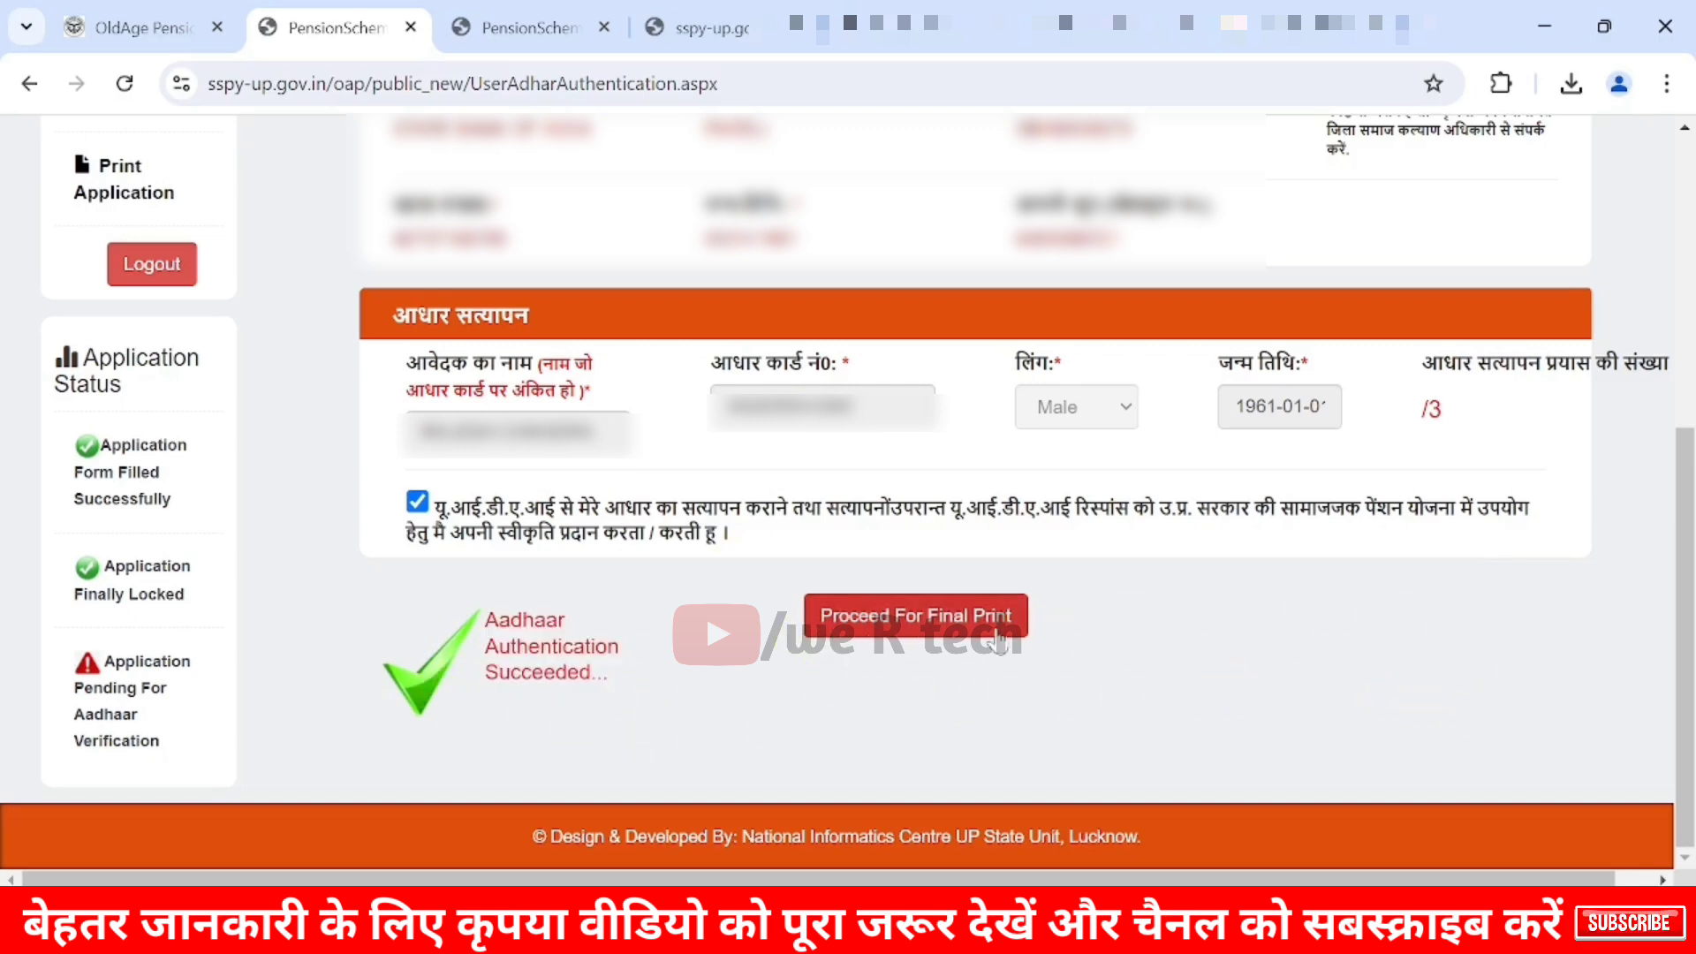
left_click(901, 625)
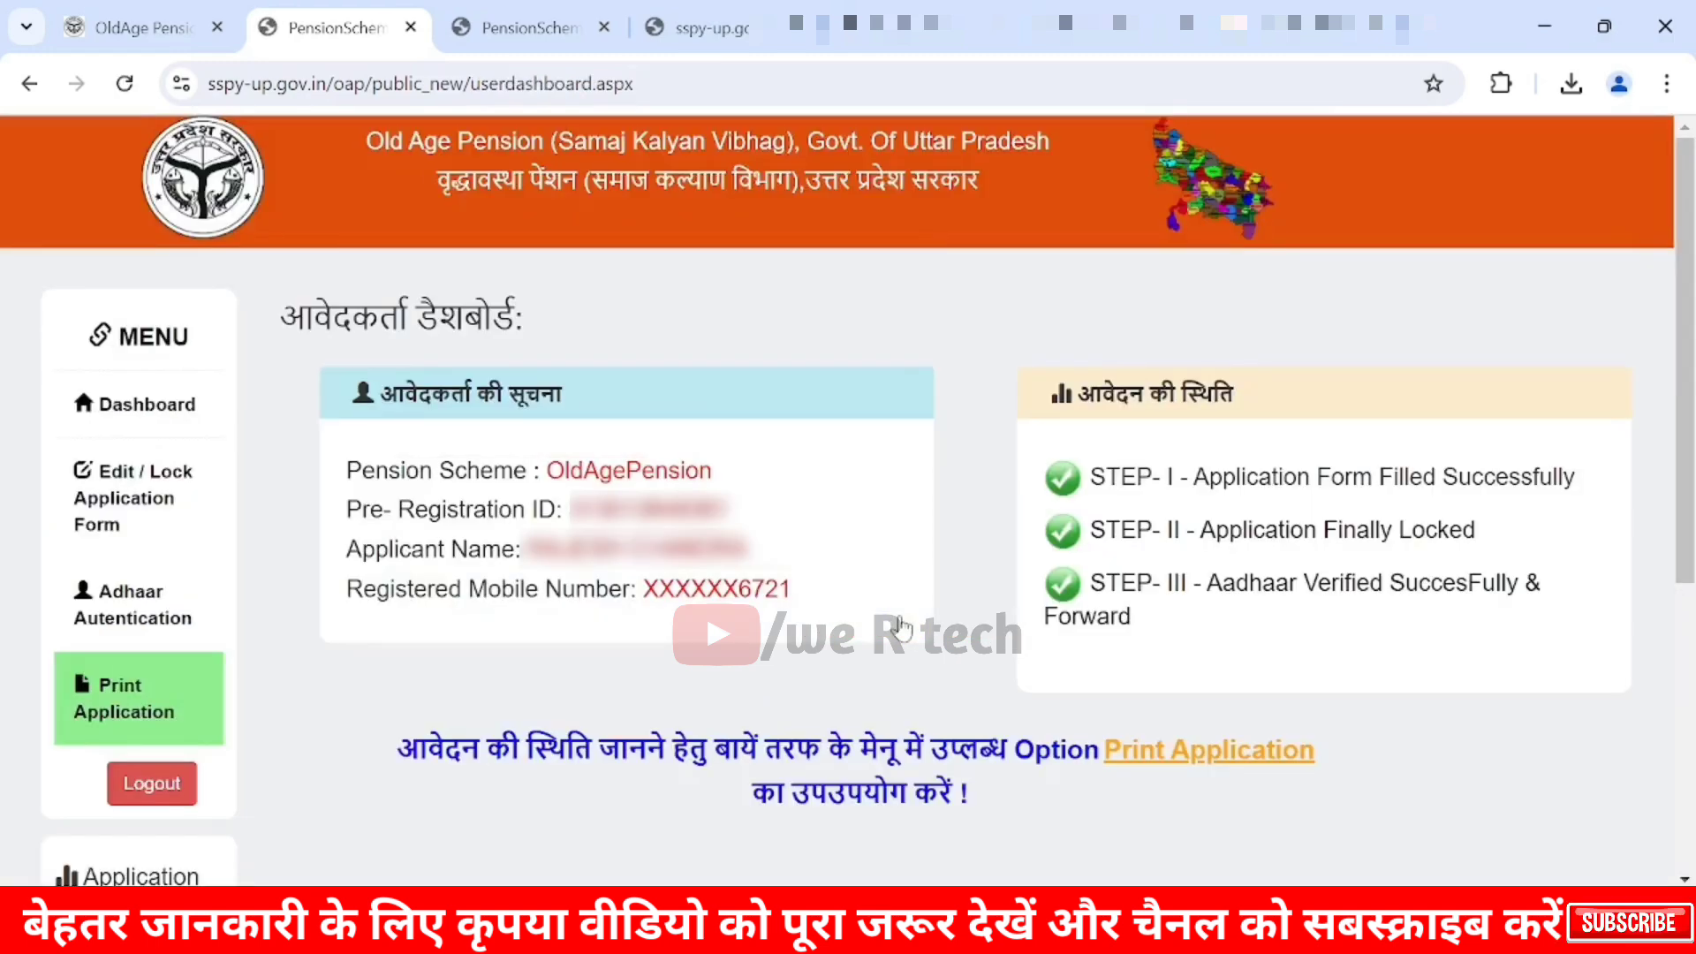
Check the three application status steps, open the printable application, and look through its details
left_click_drag(1092, 477, 1193, 478)
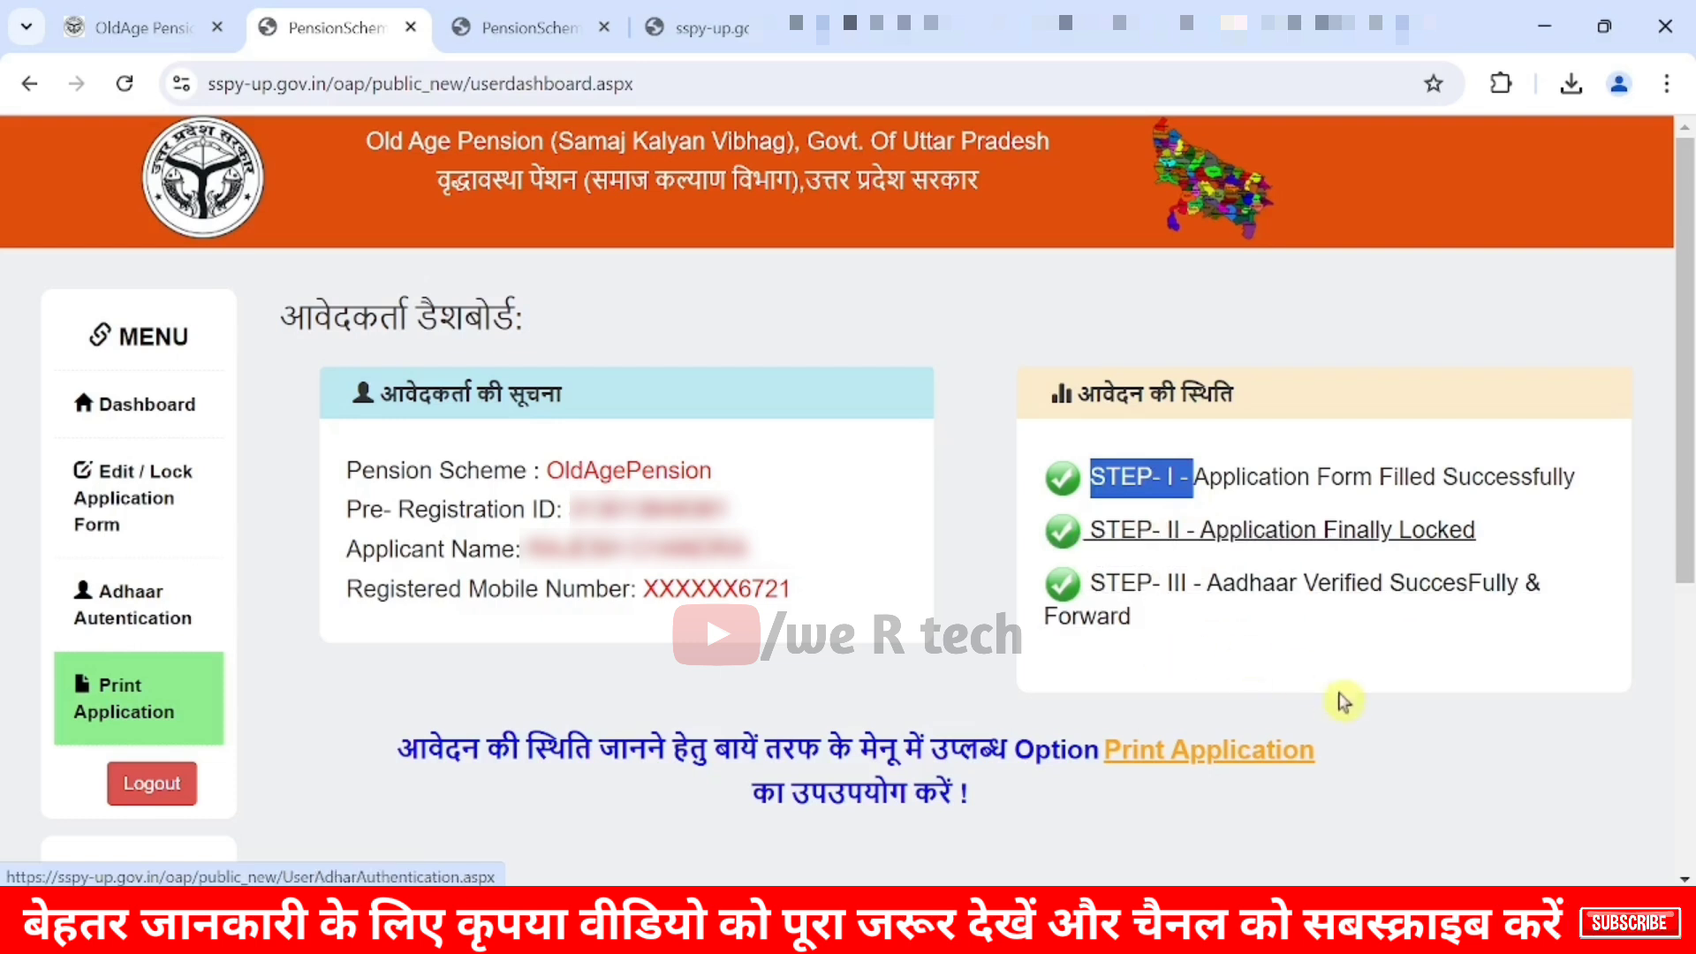
left_click(1118, 626)
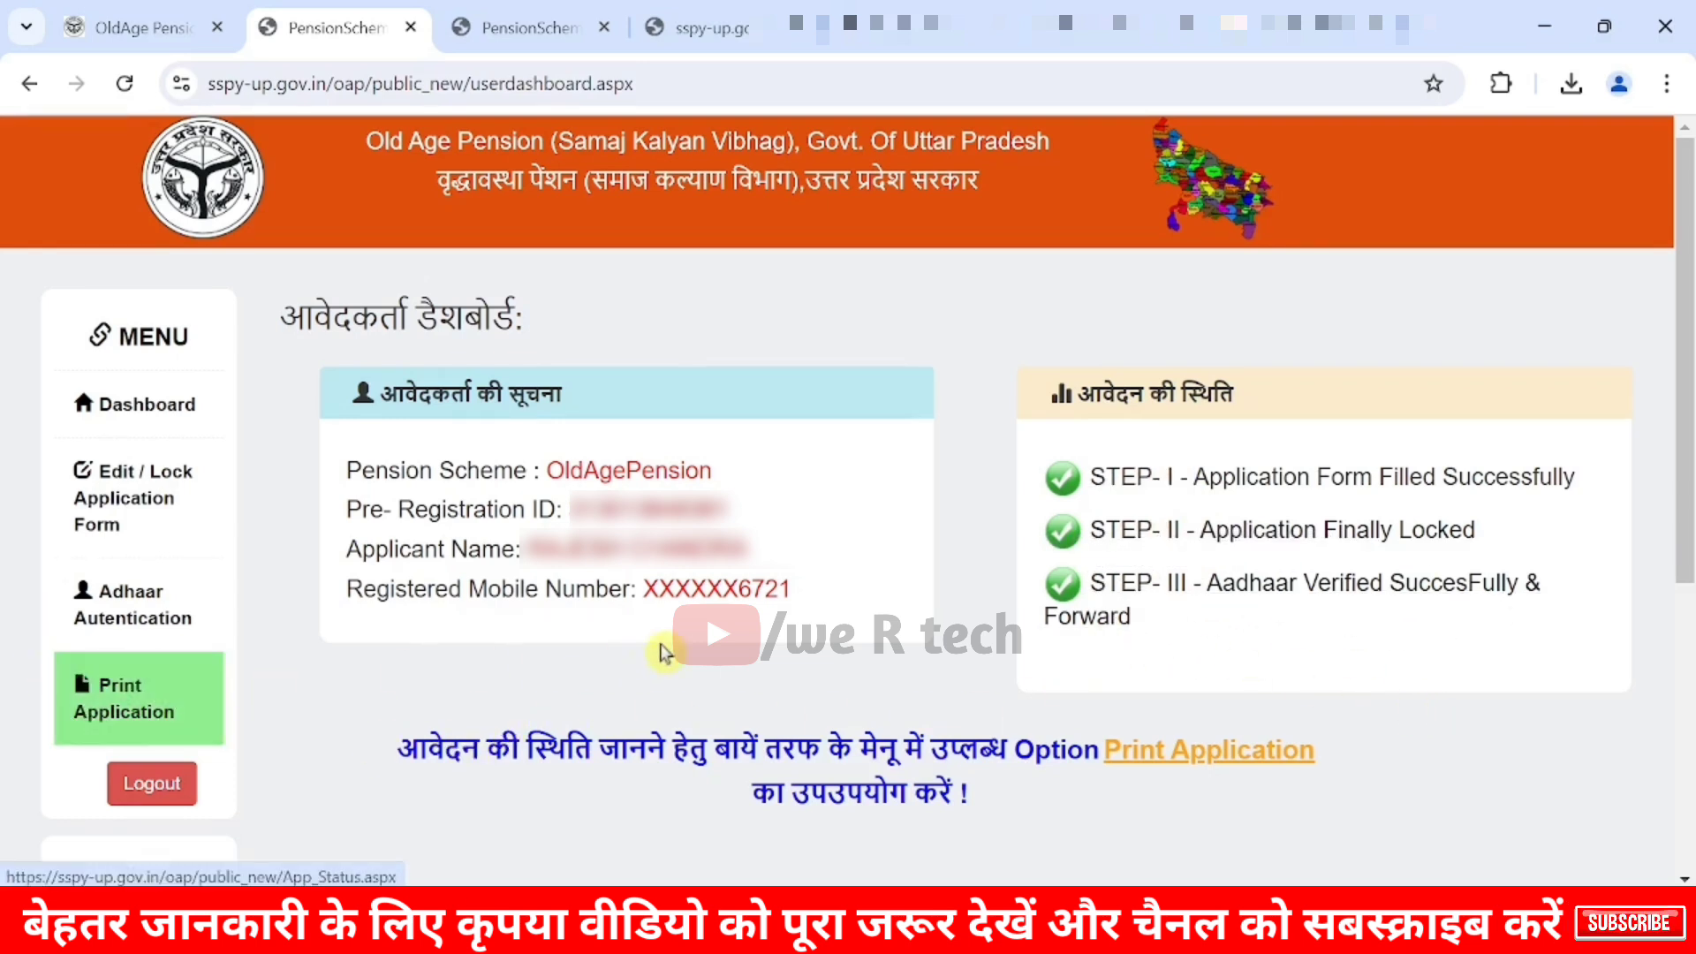
left_click(150, 705)
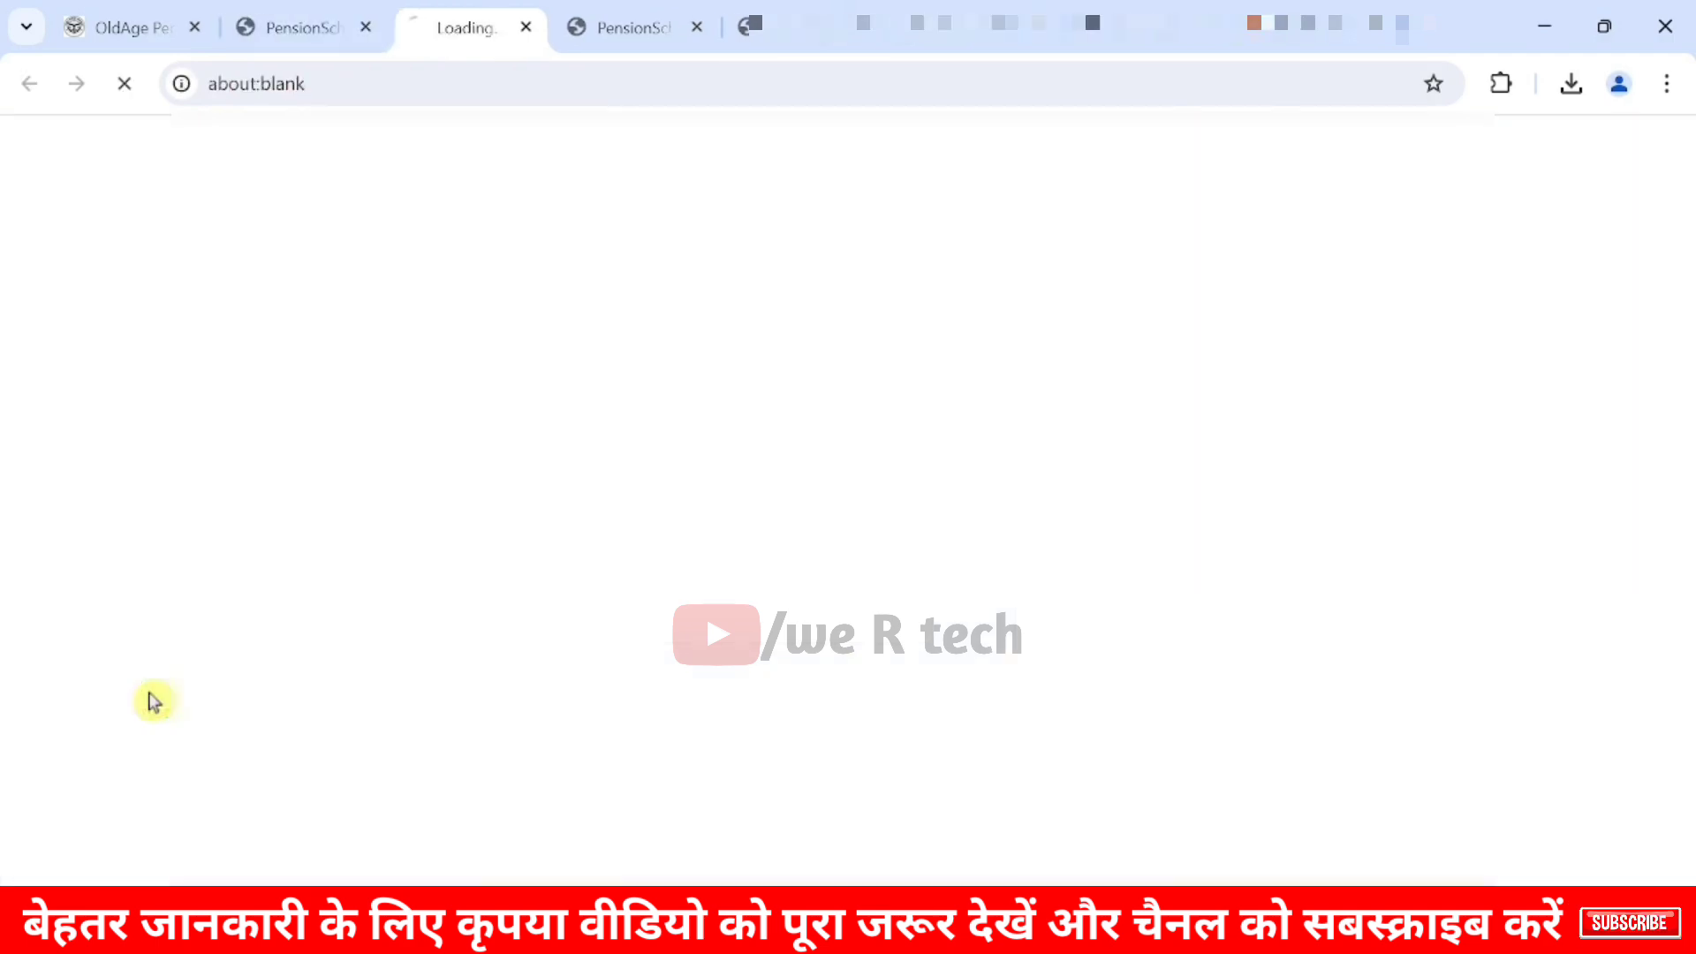
scroll(1688, 362, "down", 2)
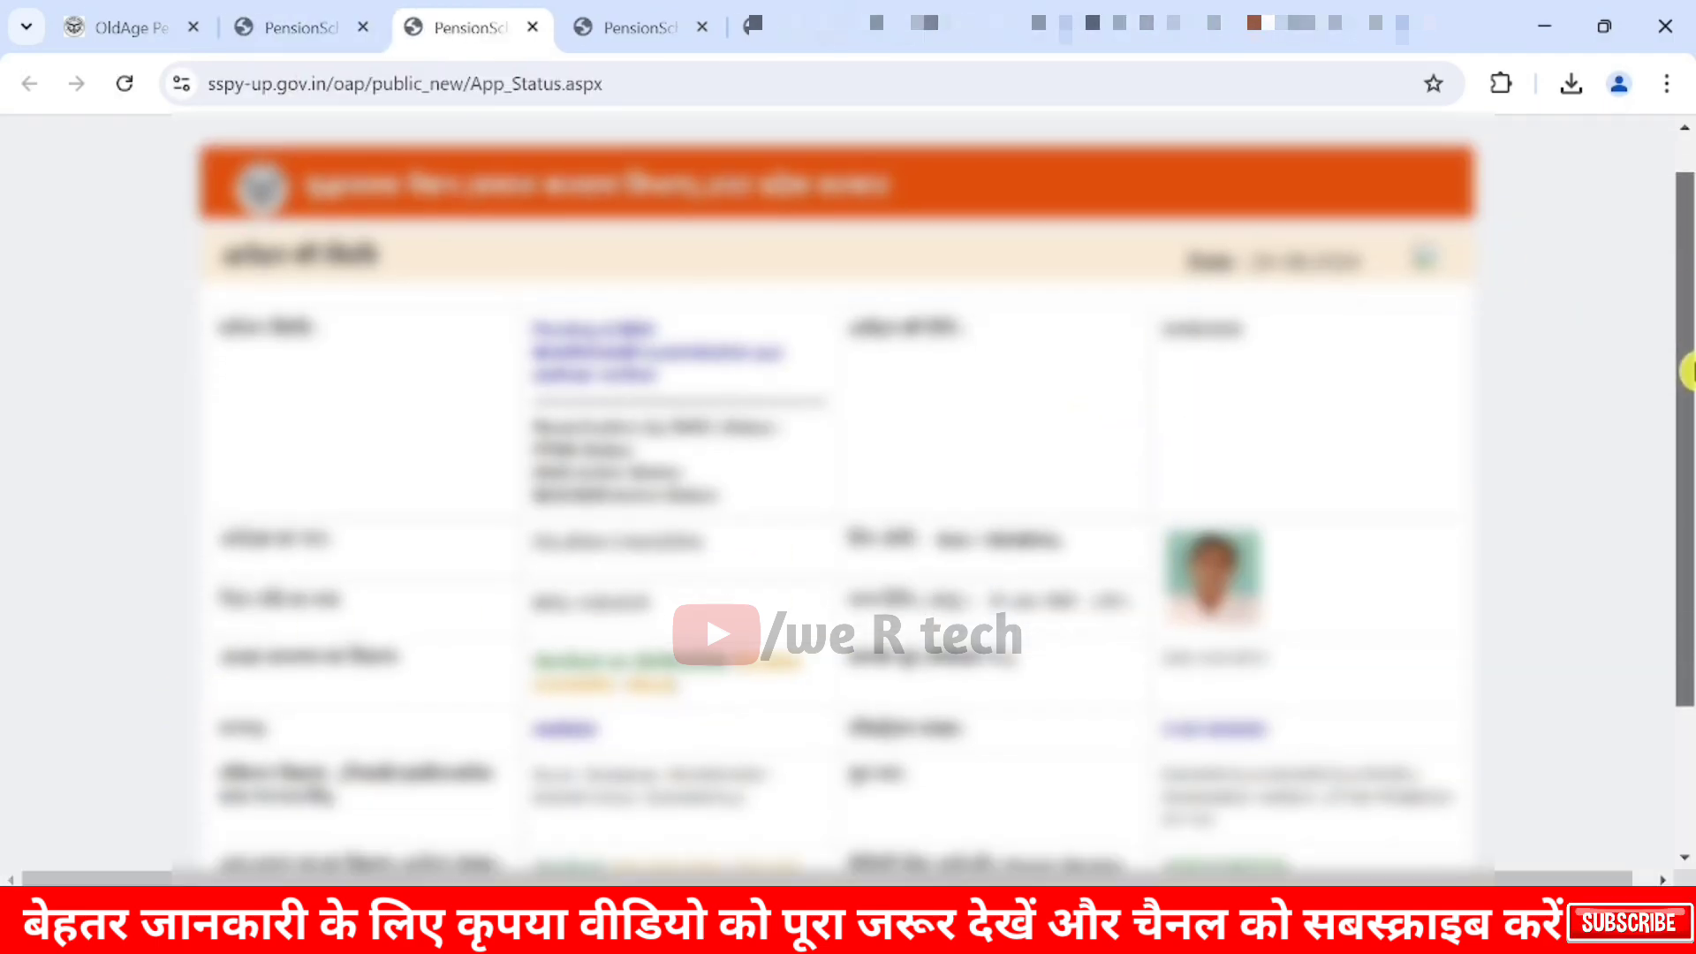
left_click_drag(1691, 437, 1682, 363)
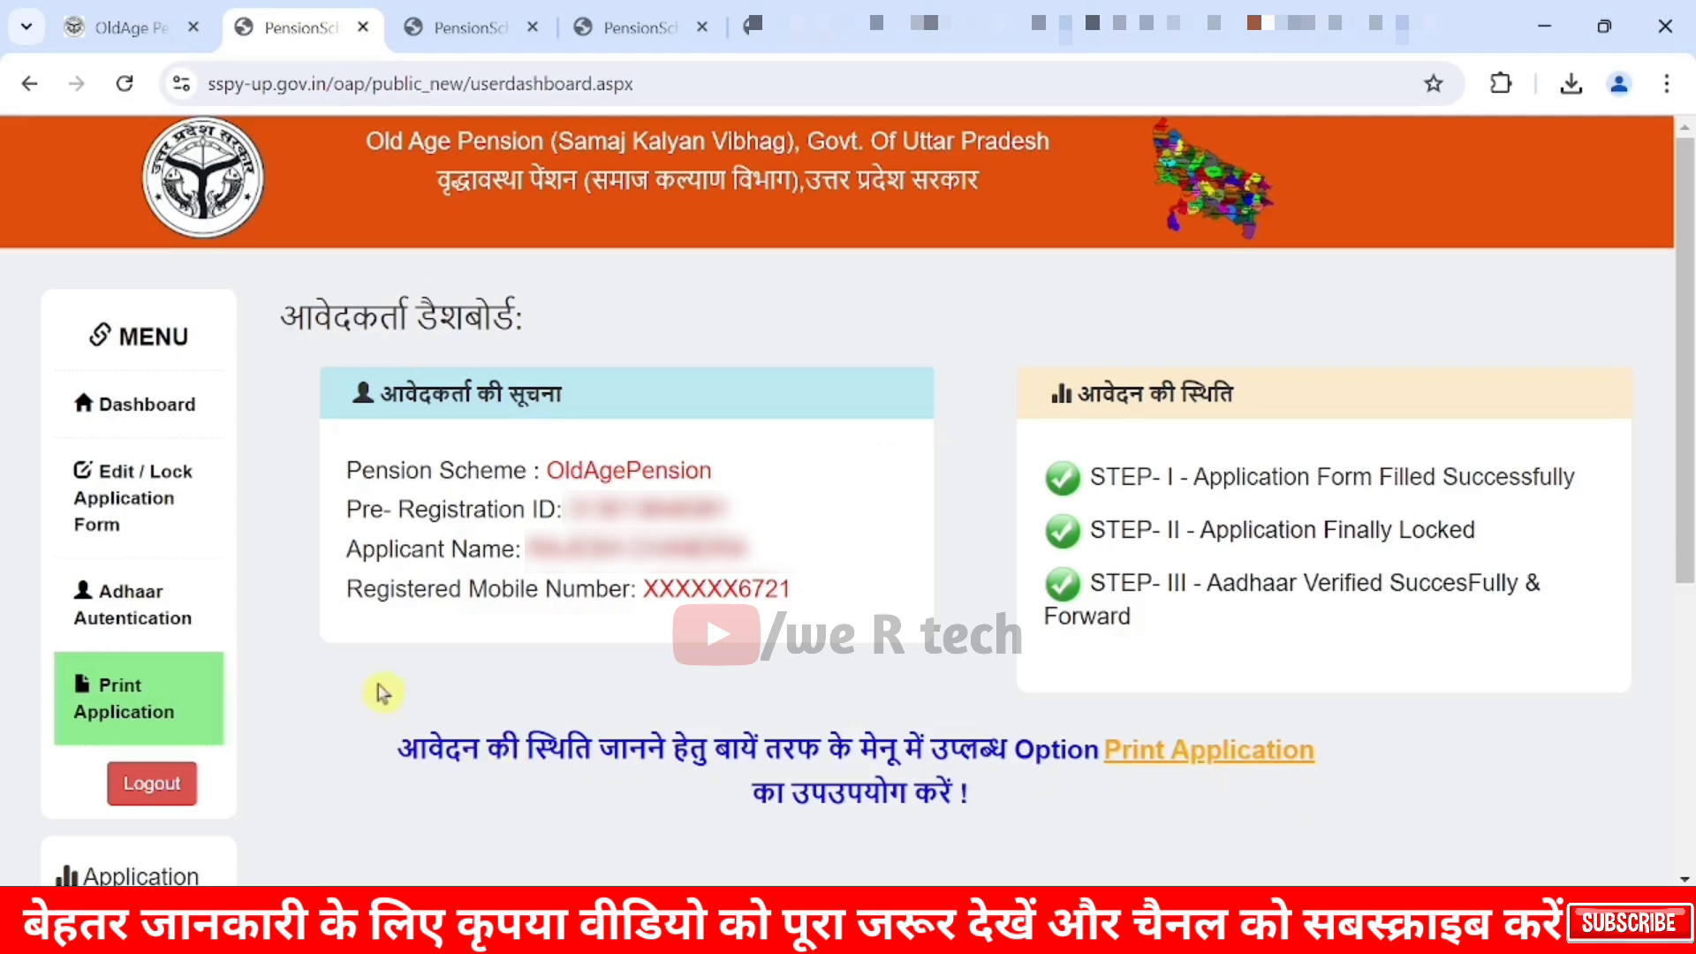
Reopen the printable application from the dashboard and return to the portal's old-age pension home page
left_click(131, 714)
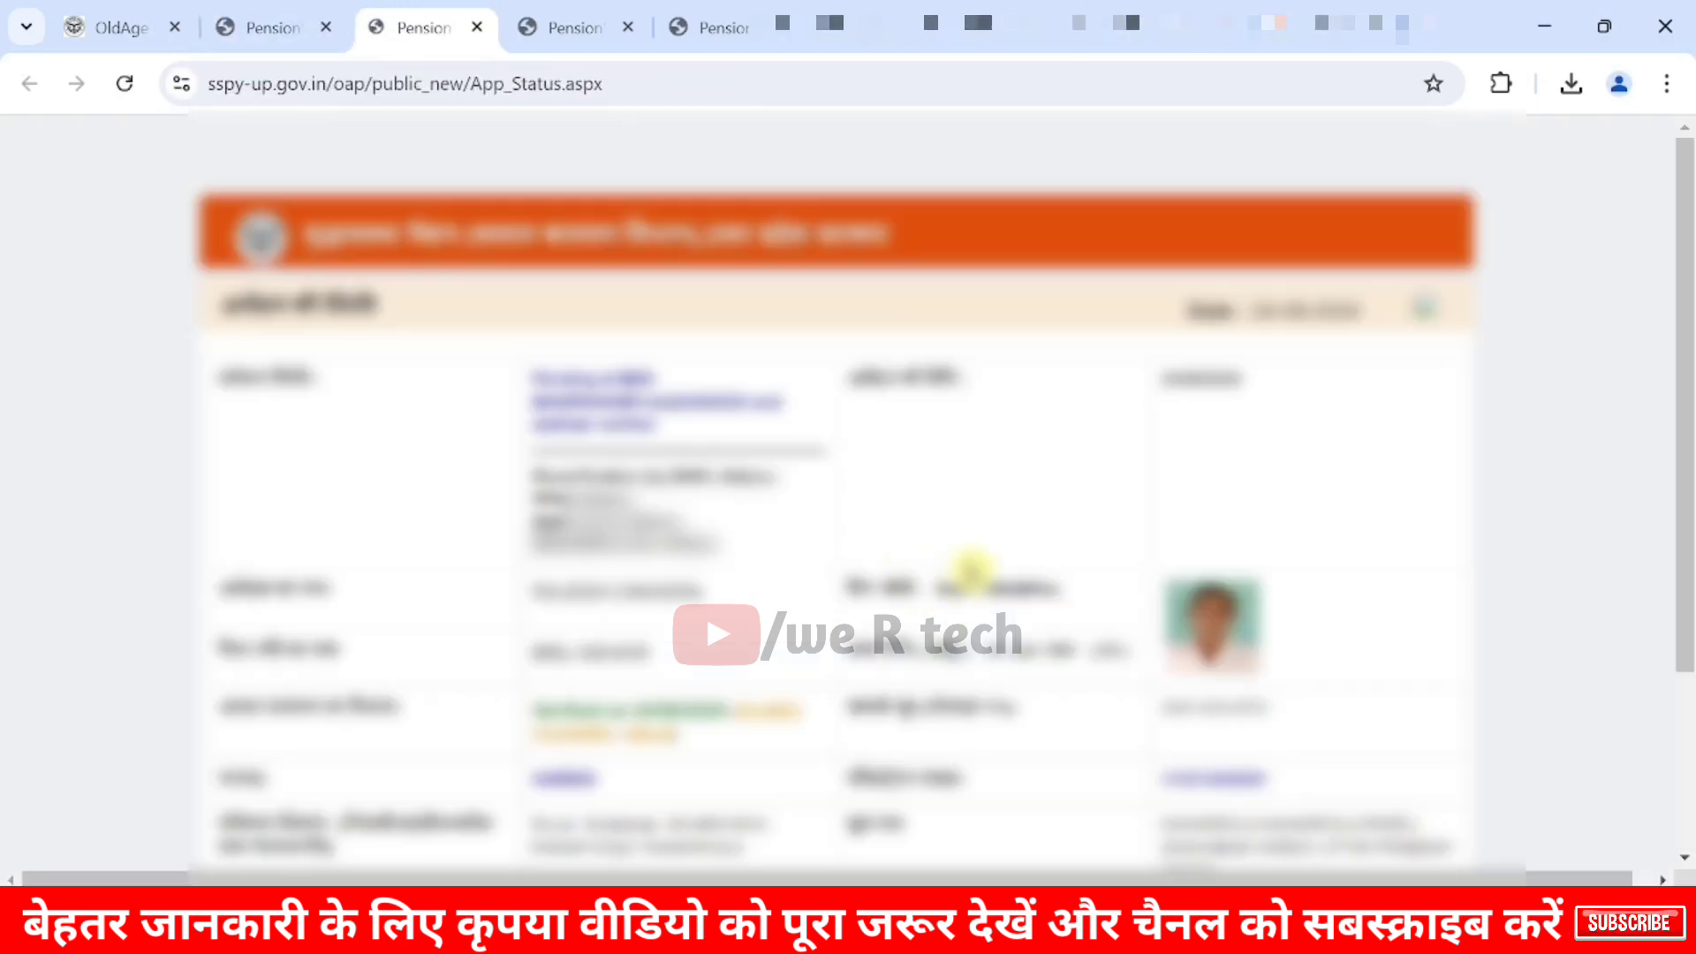
key("ctrl+1")
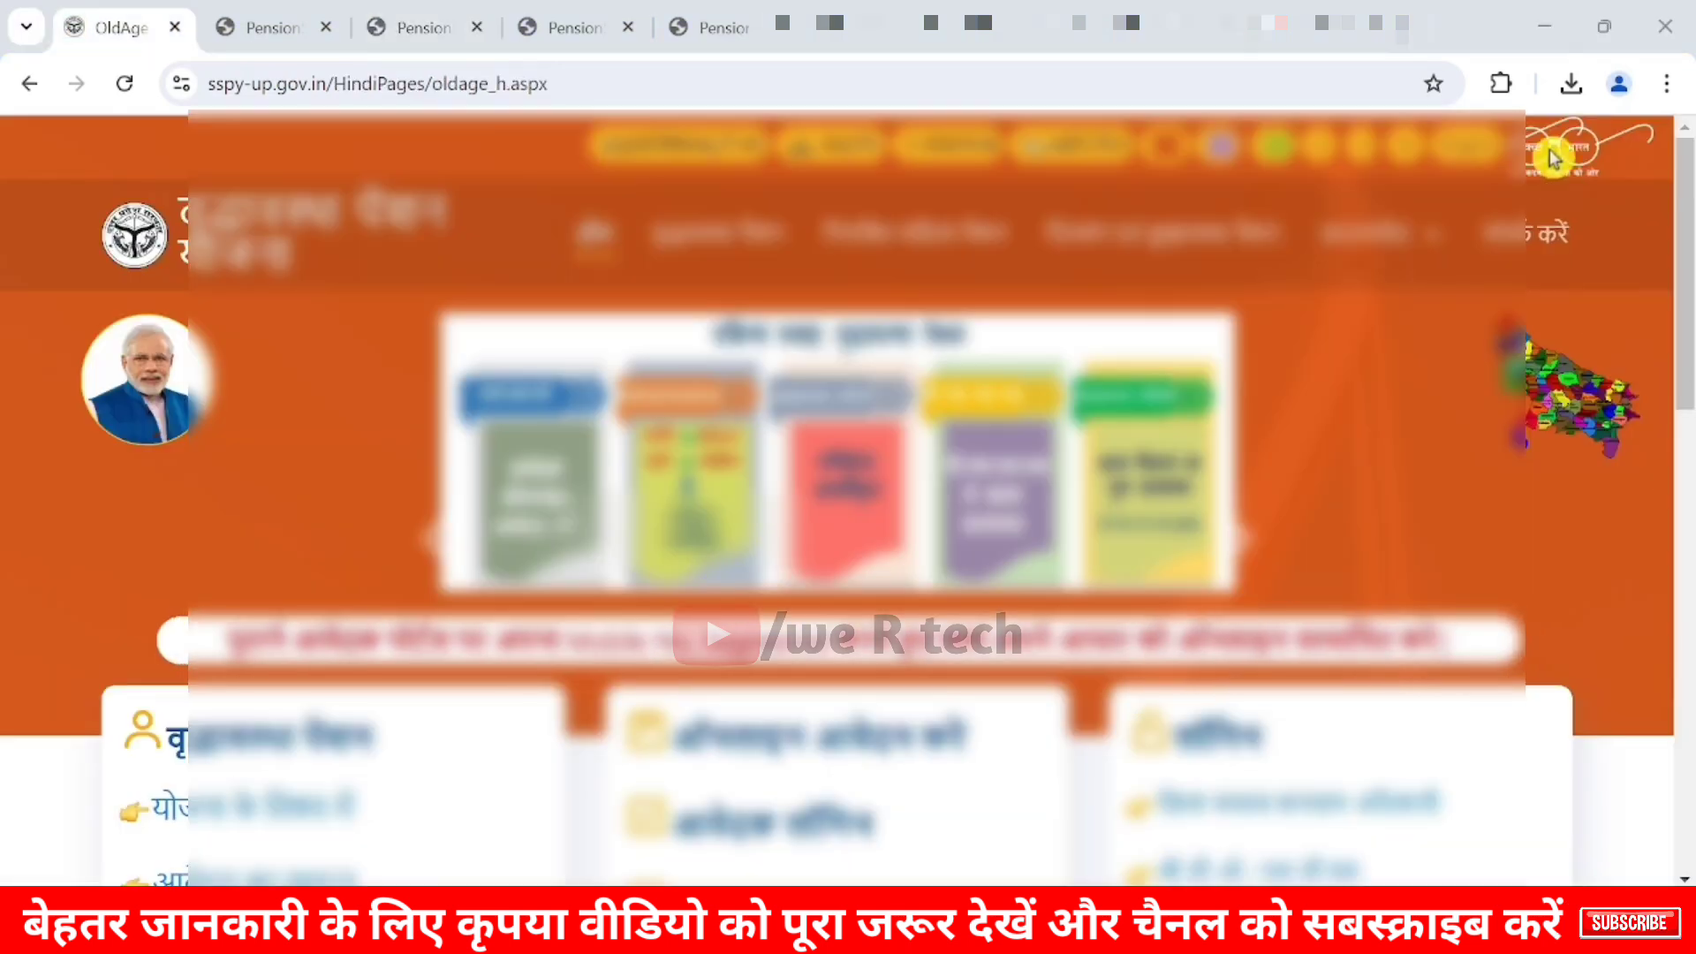